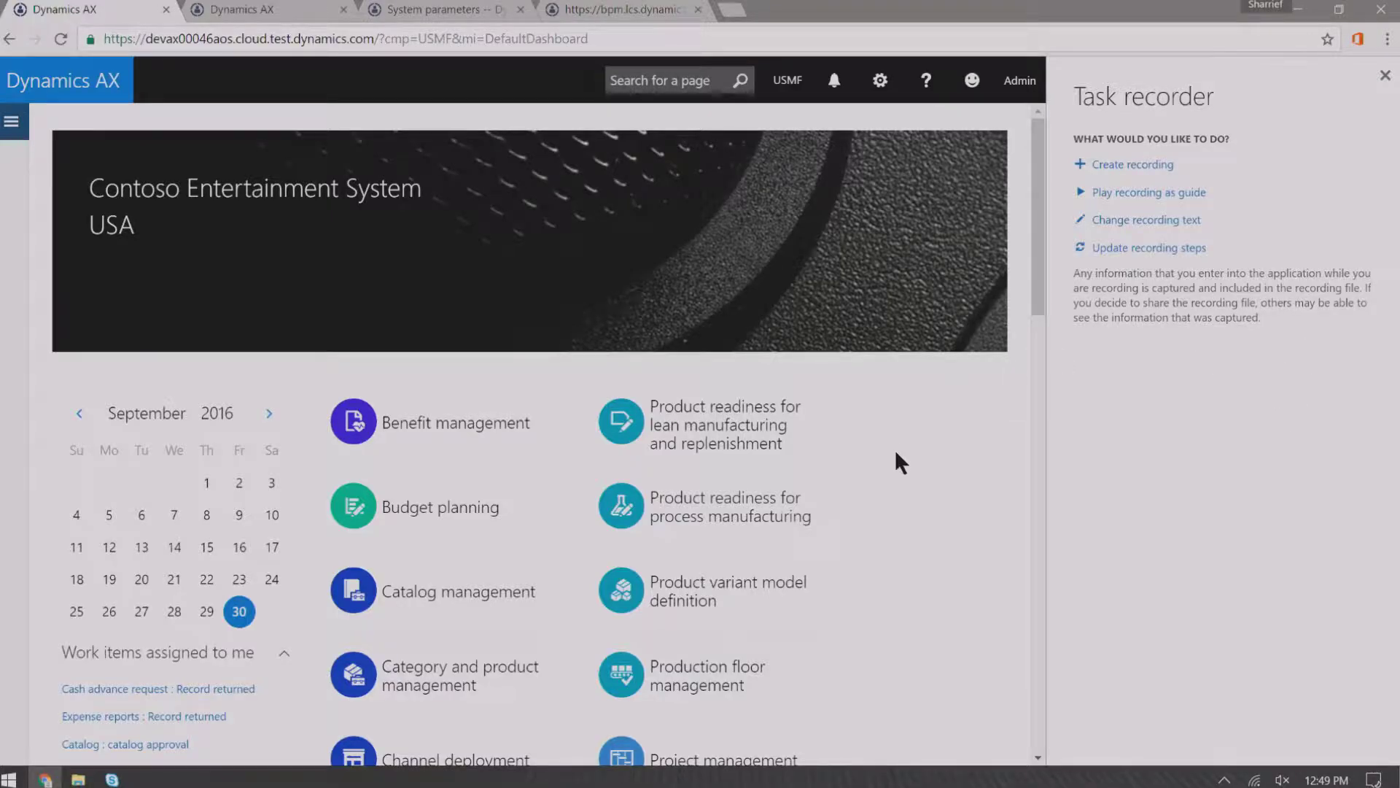
Create a task recording named "Create a new product" and start recording
scroll(896, 451, "down", 8)
scroll(889, 448, "up", 8)
left_click(1126, 171)
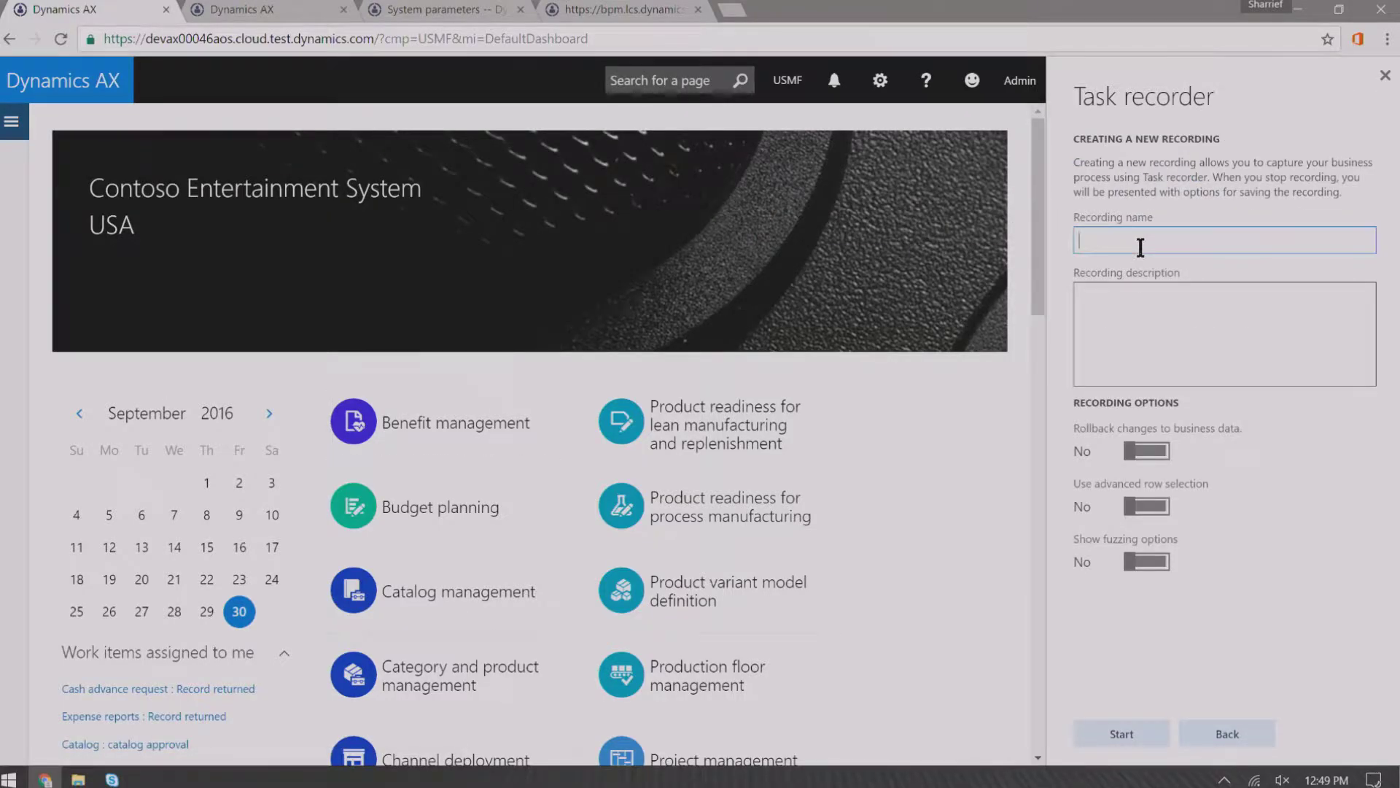
left_click(1141, 247)
type("Create a new product")
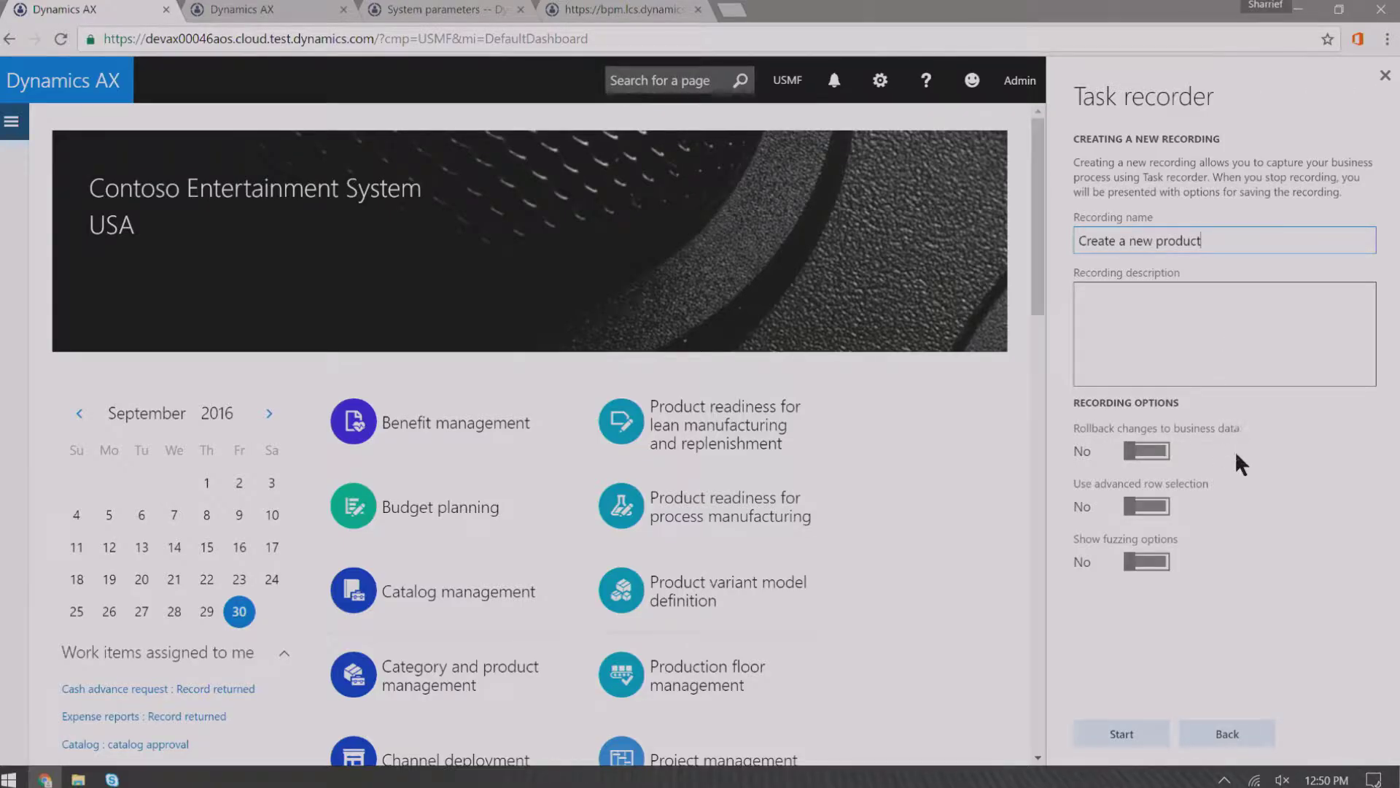
left_click(1116, 736)
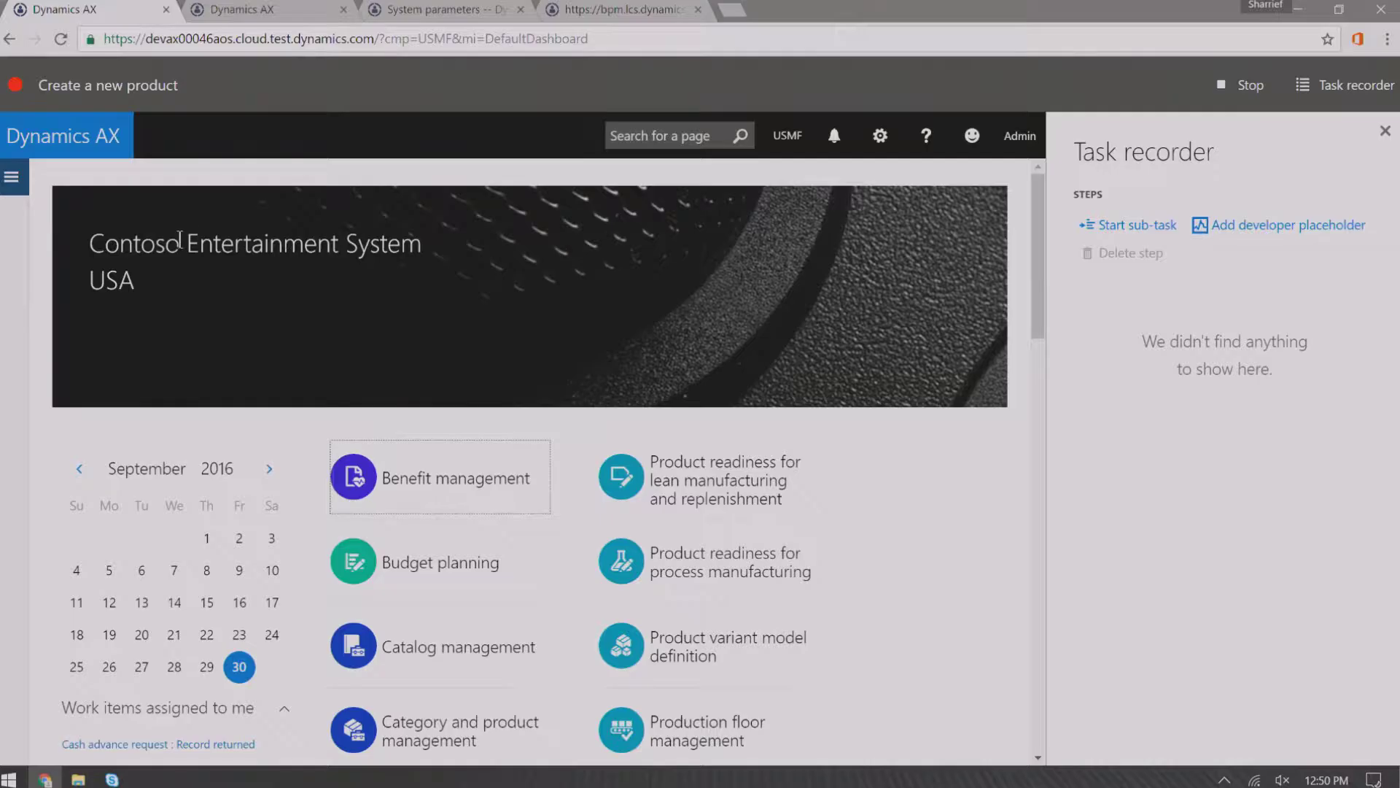
Hide the Task recorder pane while recording and bring it back
left_click(11, 177)
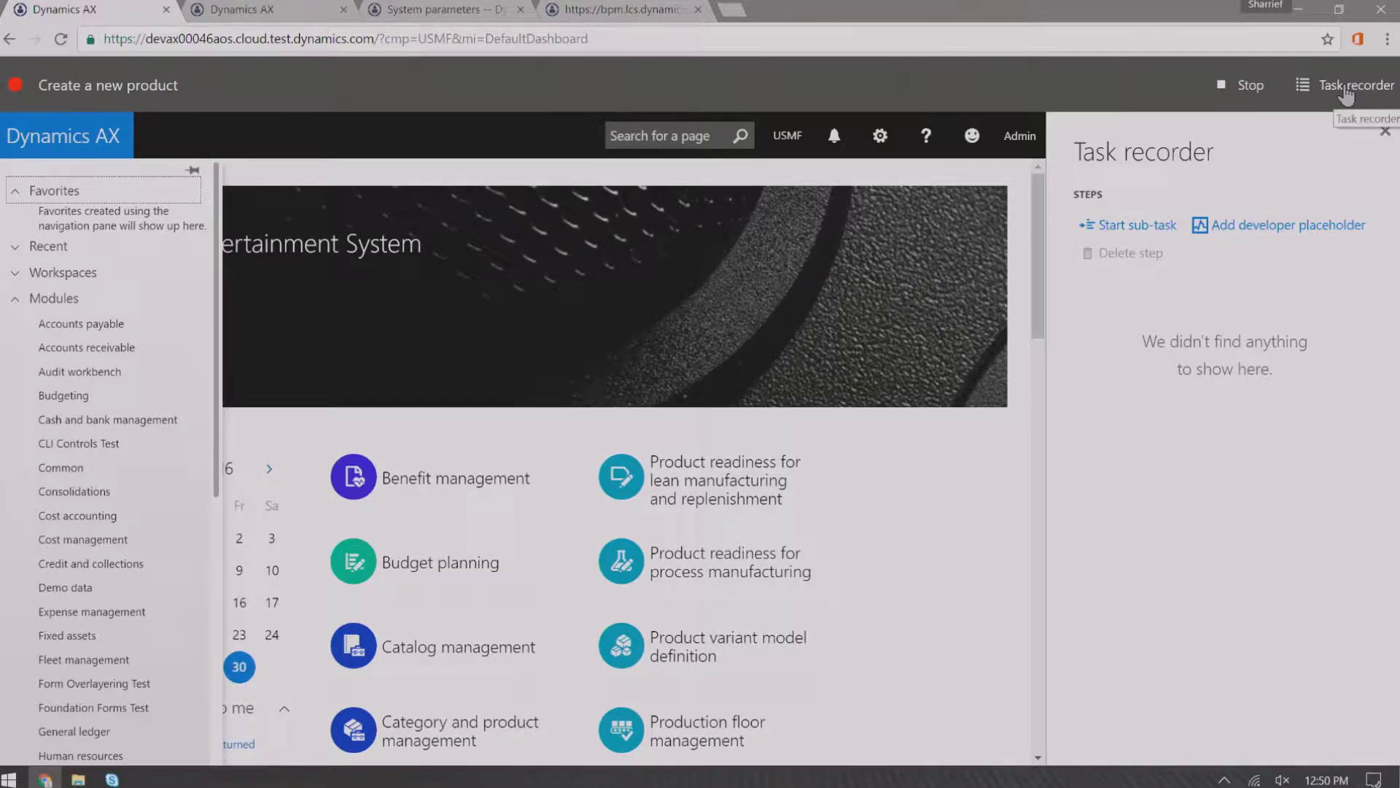
left_click(1385, 133)
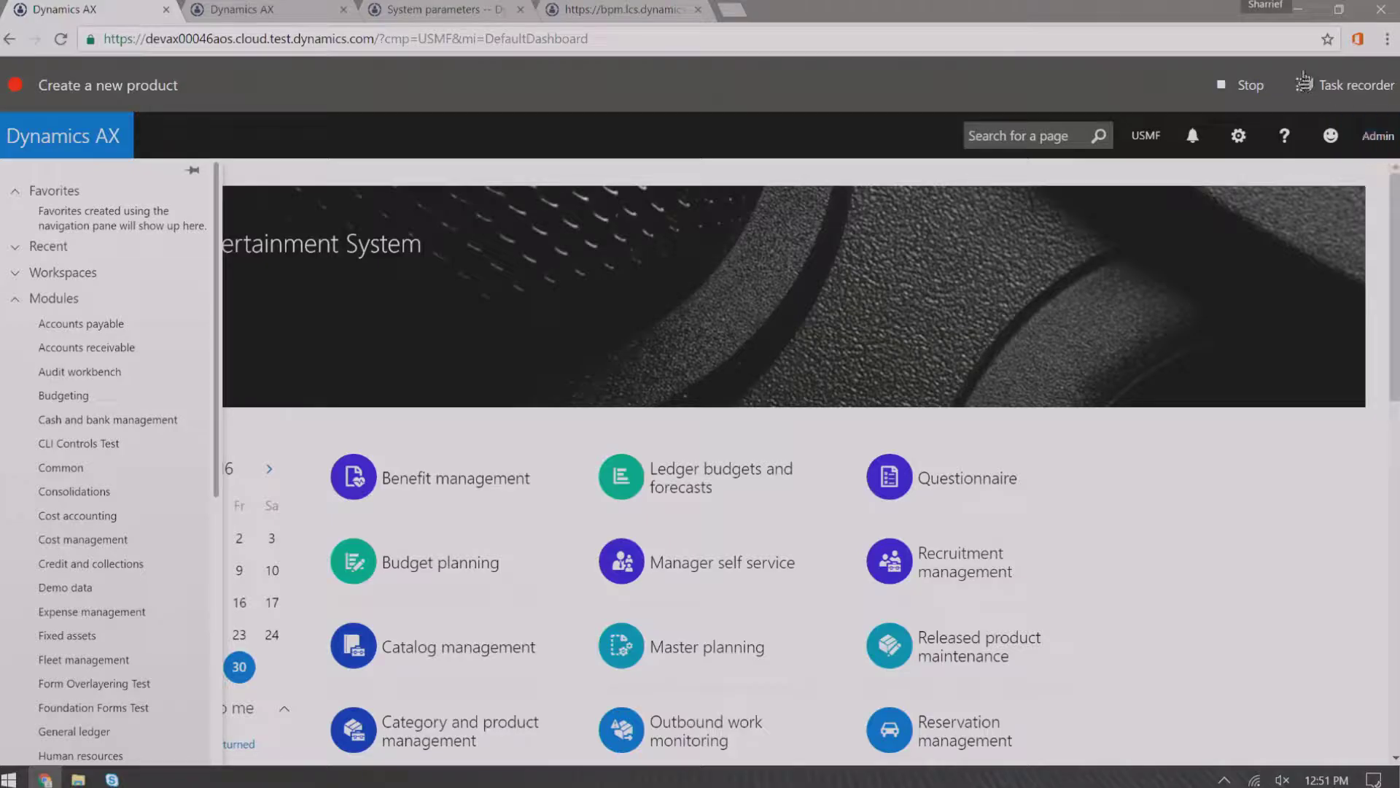
left_click(1349, 87)
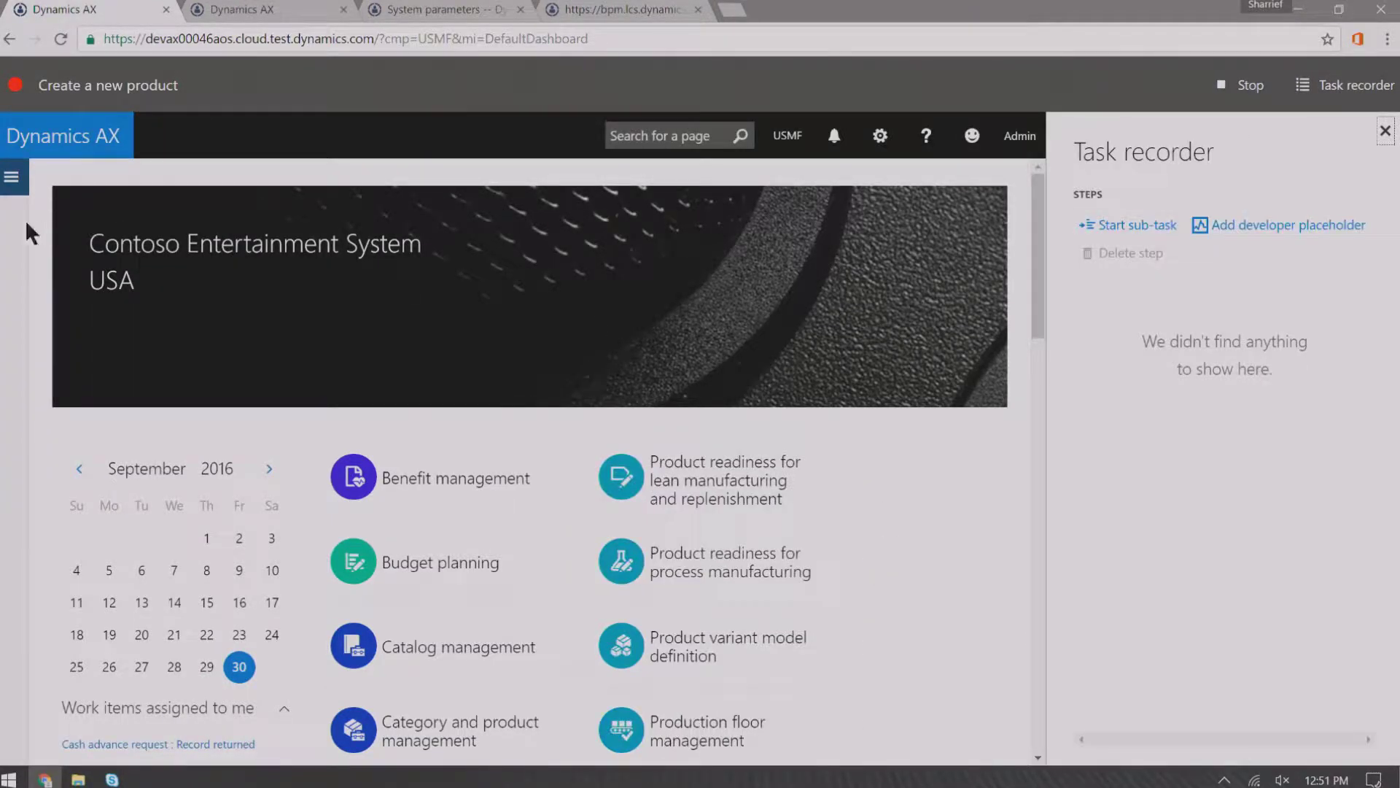
Open the All products and product masters page of the Product information management module
left_click(11, 177)
scroll(102, 453, "down", 5)
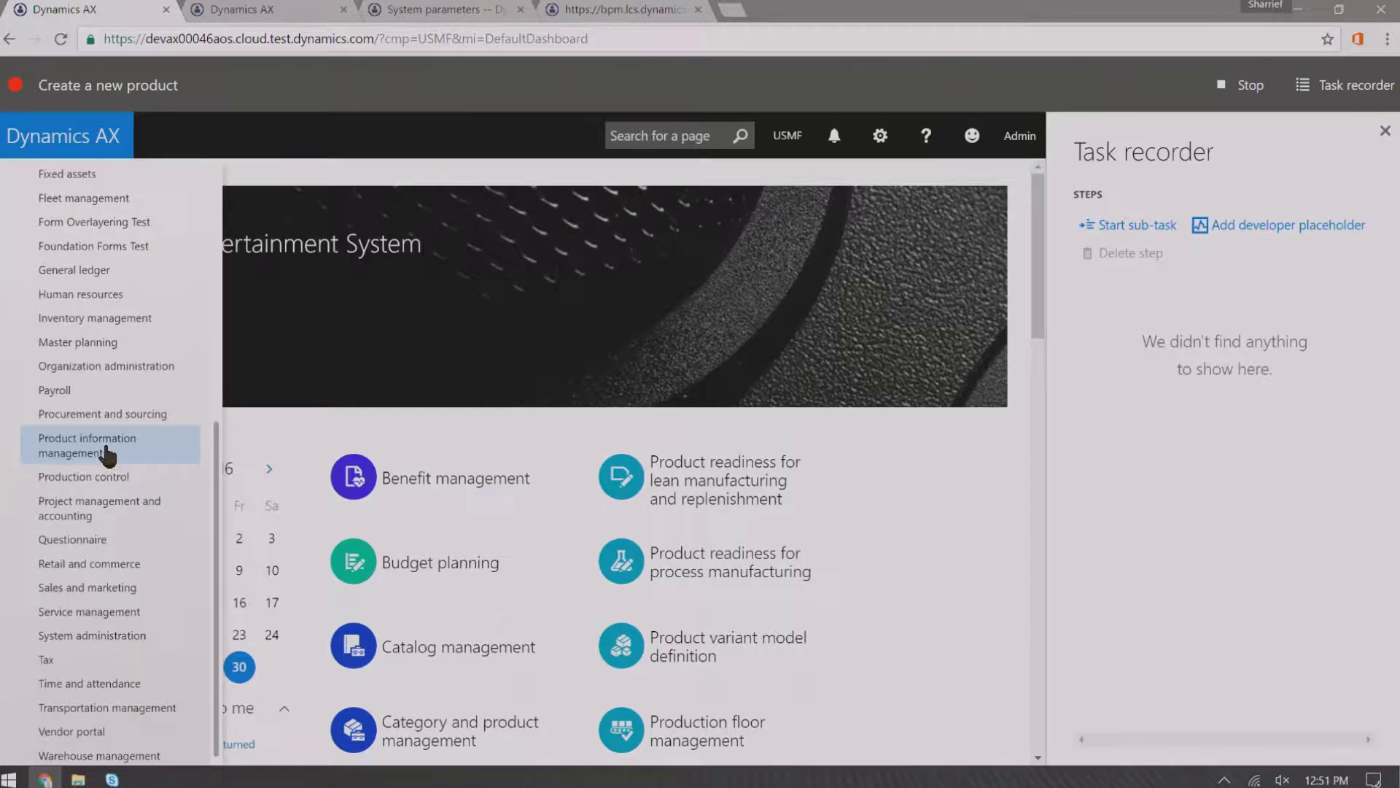
left_click(152, 456)
left_click(328, 661)
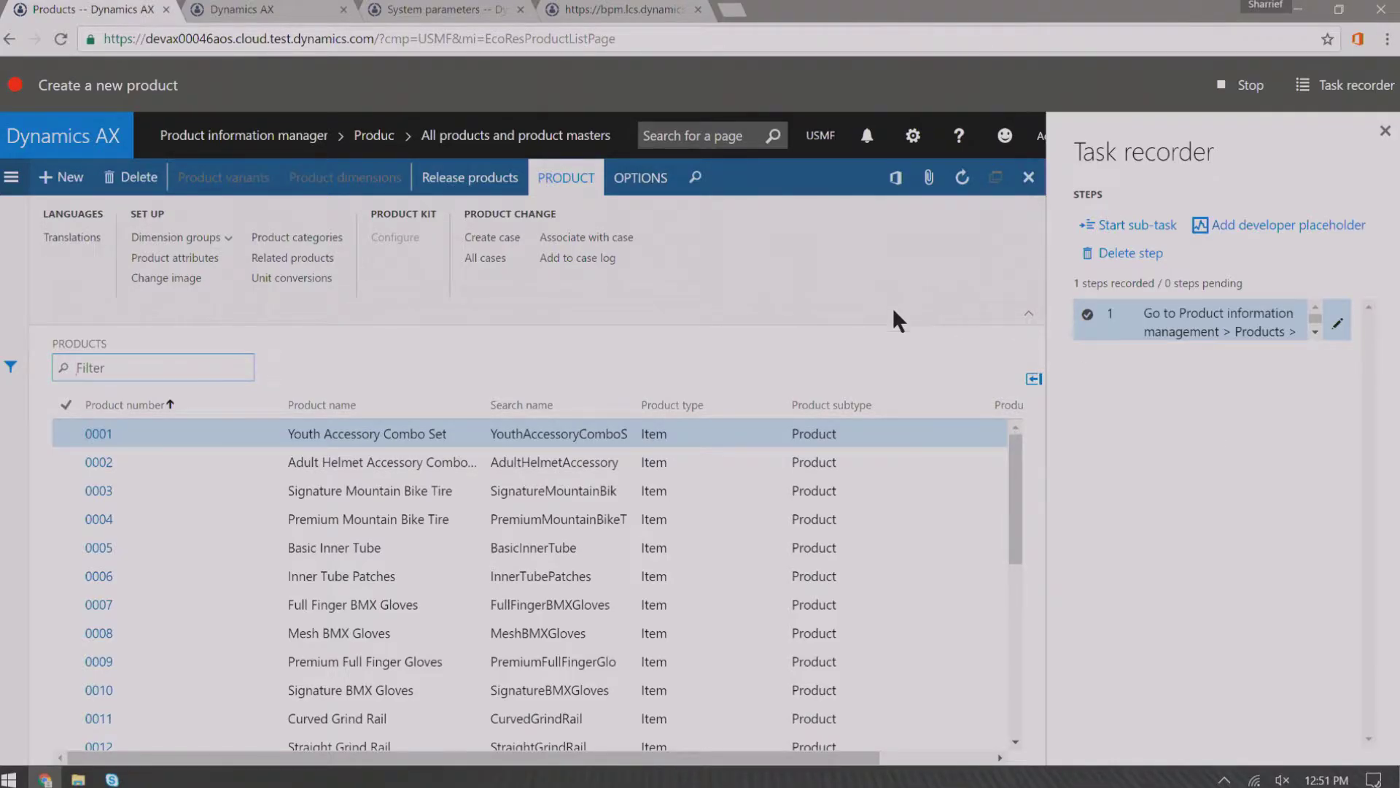
Start a new product and enter SP4128GB as its product number
left_click(62, 178)
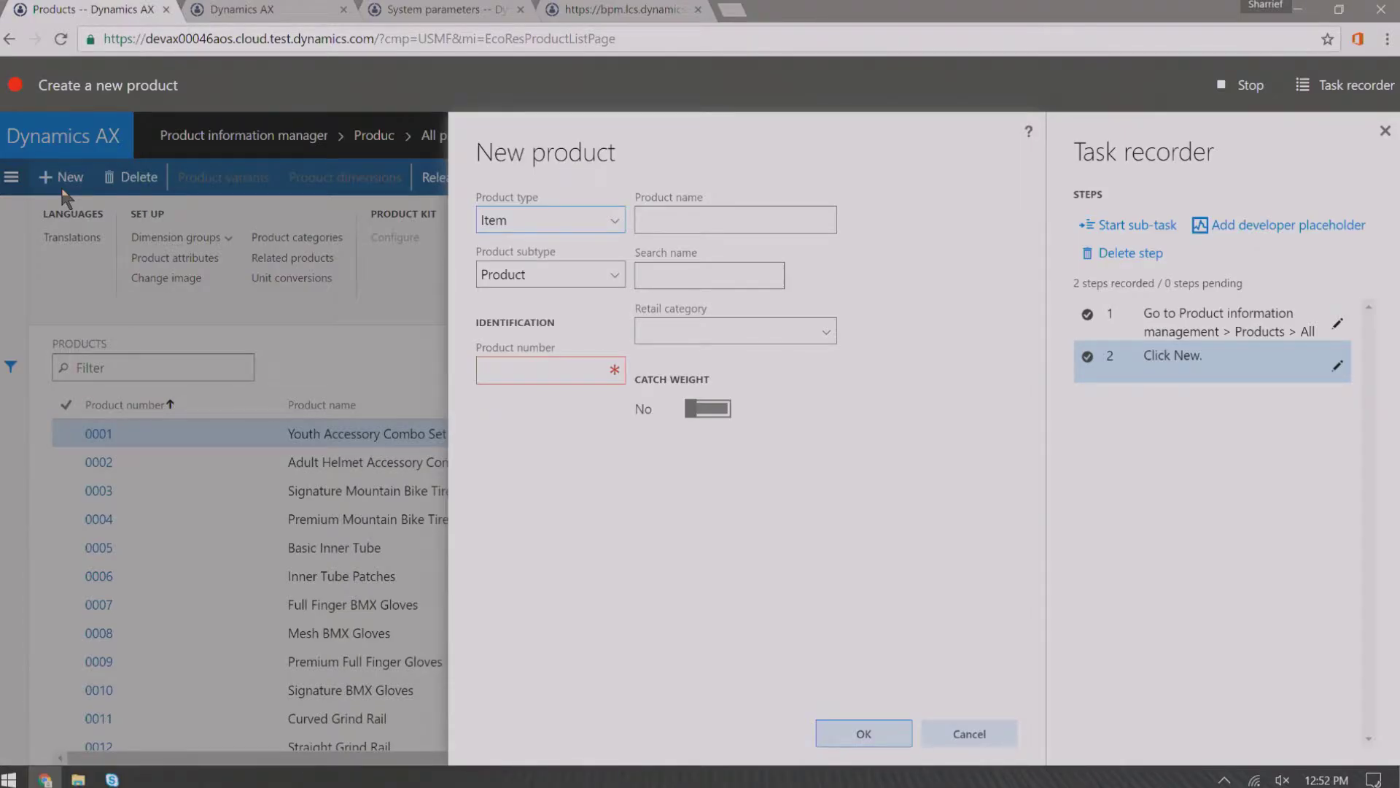
left_click(492, 367)
type("S14")
type("12")
type("8GB")
key("Tab")
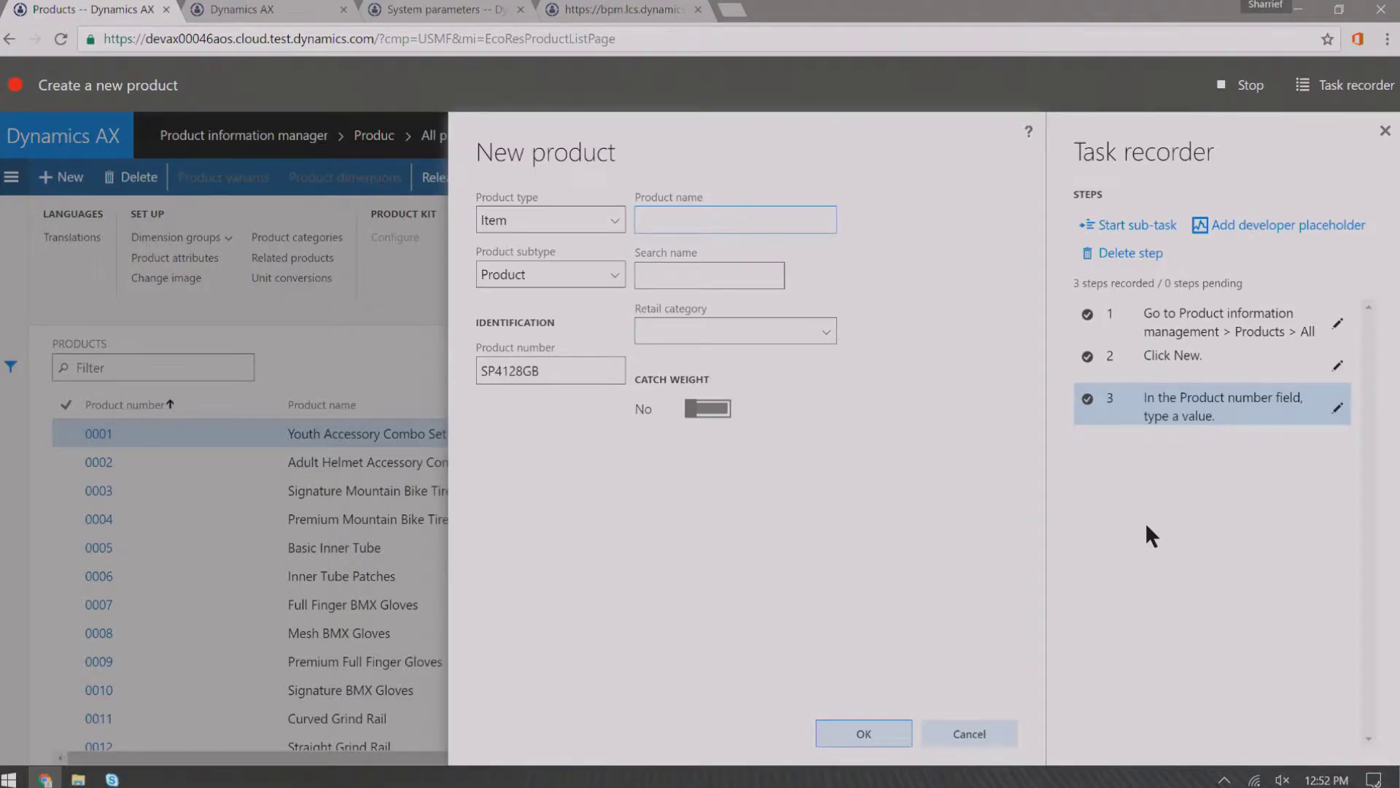
Give the recorded Product number step the title "The Product number must be unique throughout the system."
left_click(1339, 411)
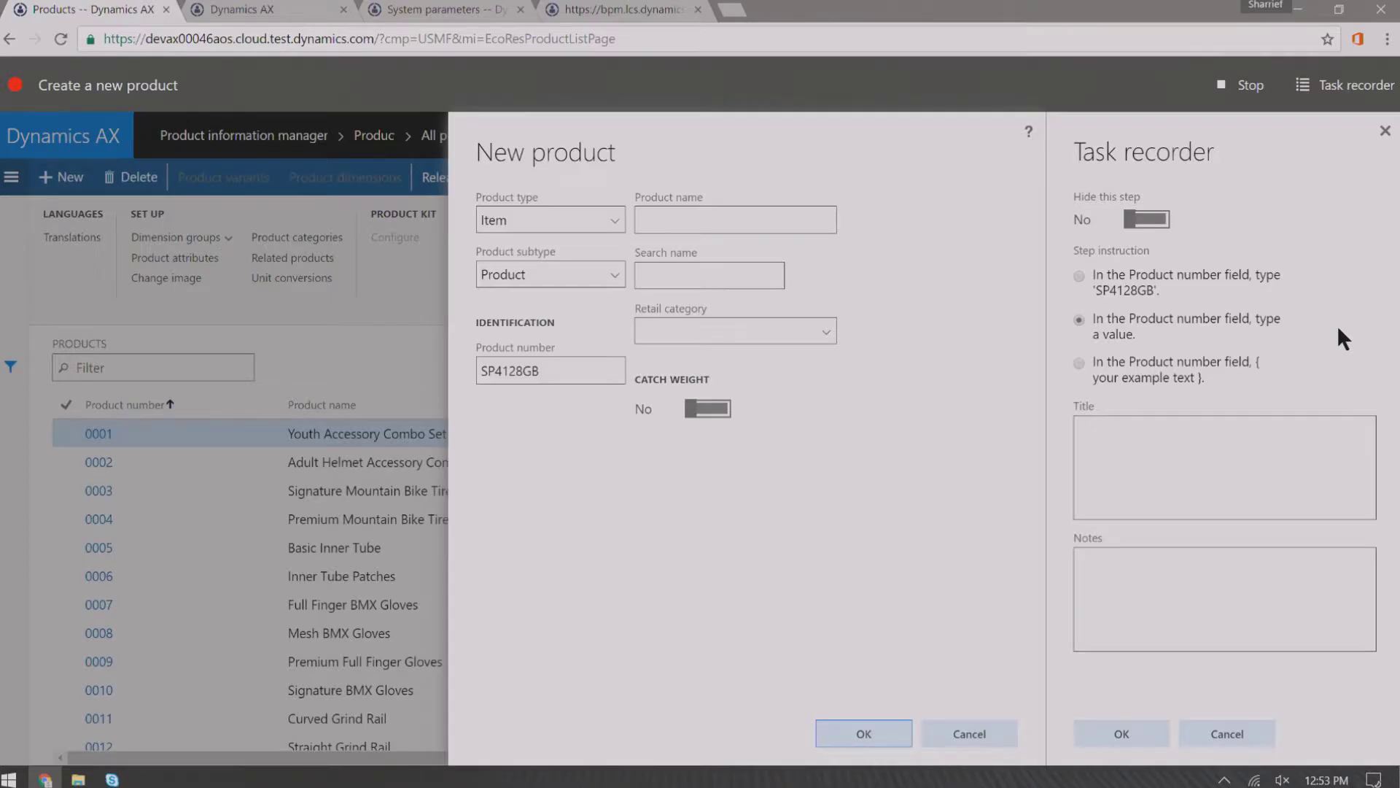
left_click(1205, 501)
type("The pr")
key("BackSpace")
key("BackSpace")
type("Product number")
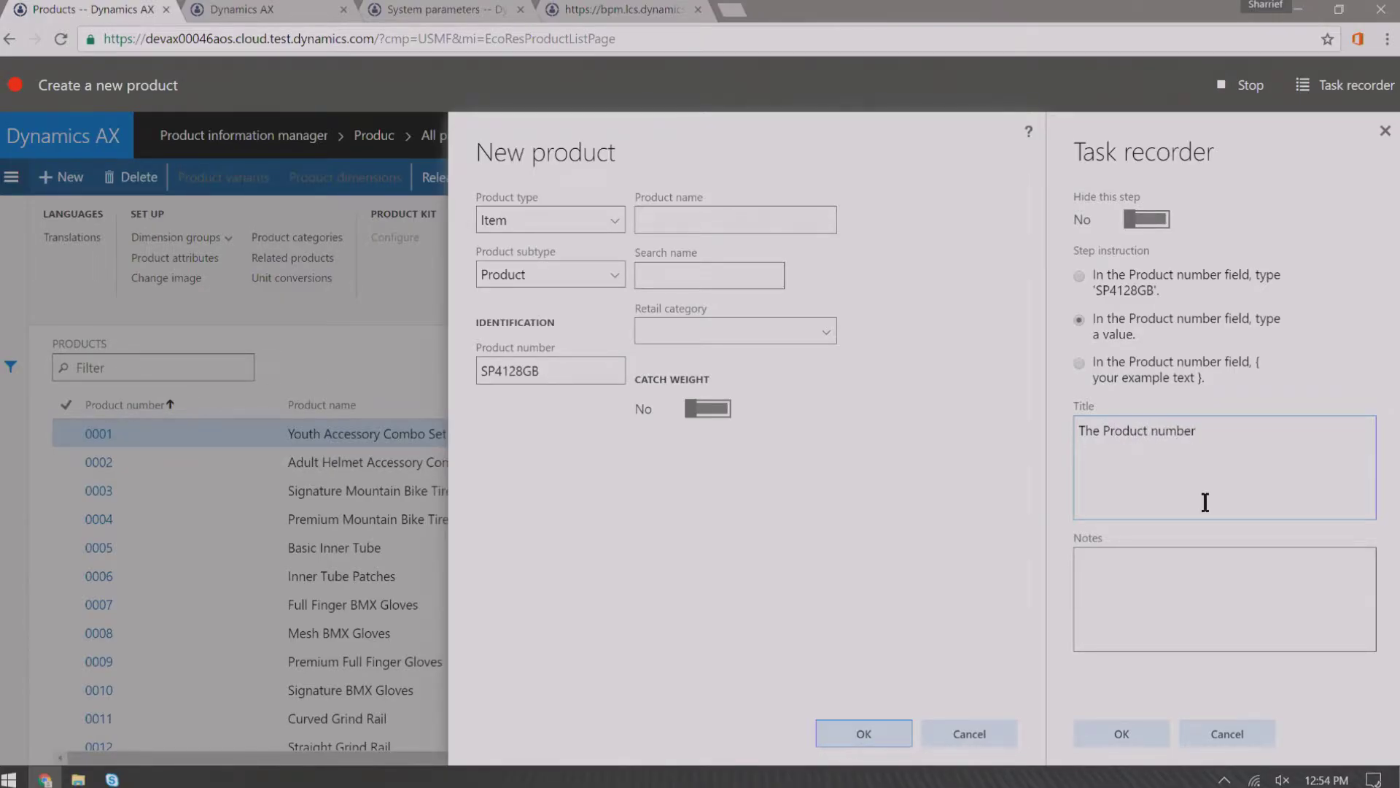
type(" must be unique throughout the system.")
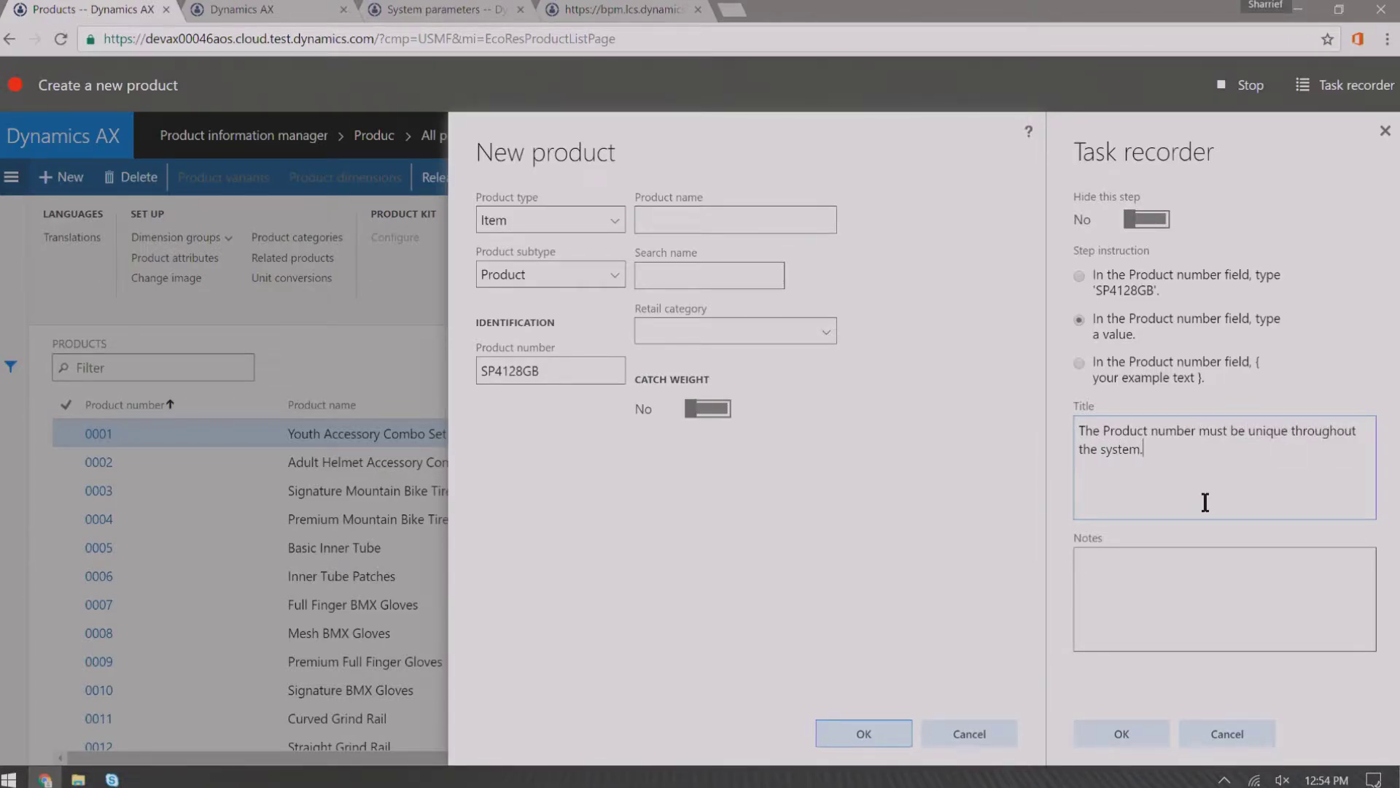
Add the note "You can use SP4128GB for an example product number." to the recorded step and save the annotation
left_click(1187, 588)
type("You can use SP4128GB for an example product number.")
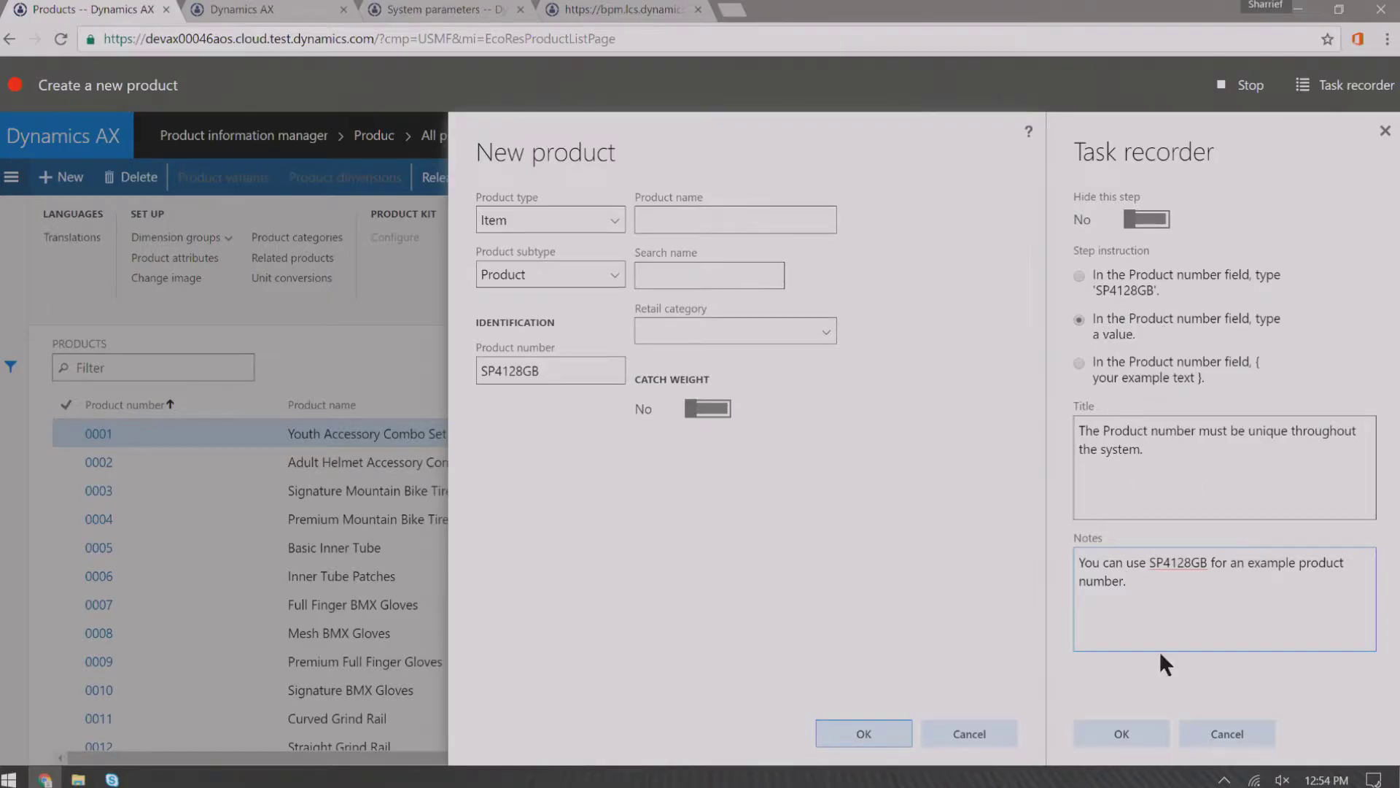
left_click(1144, 733)
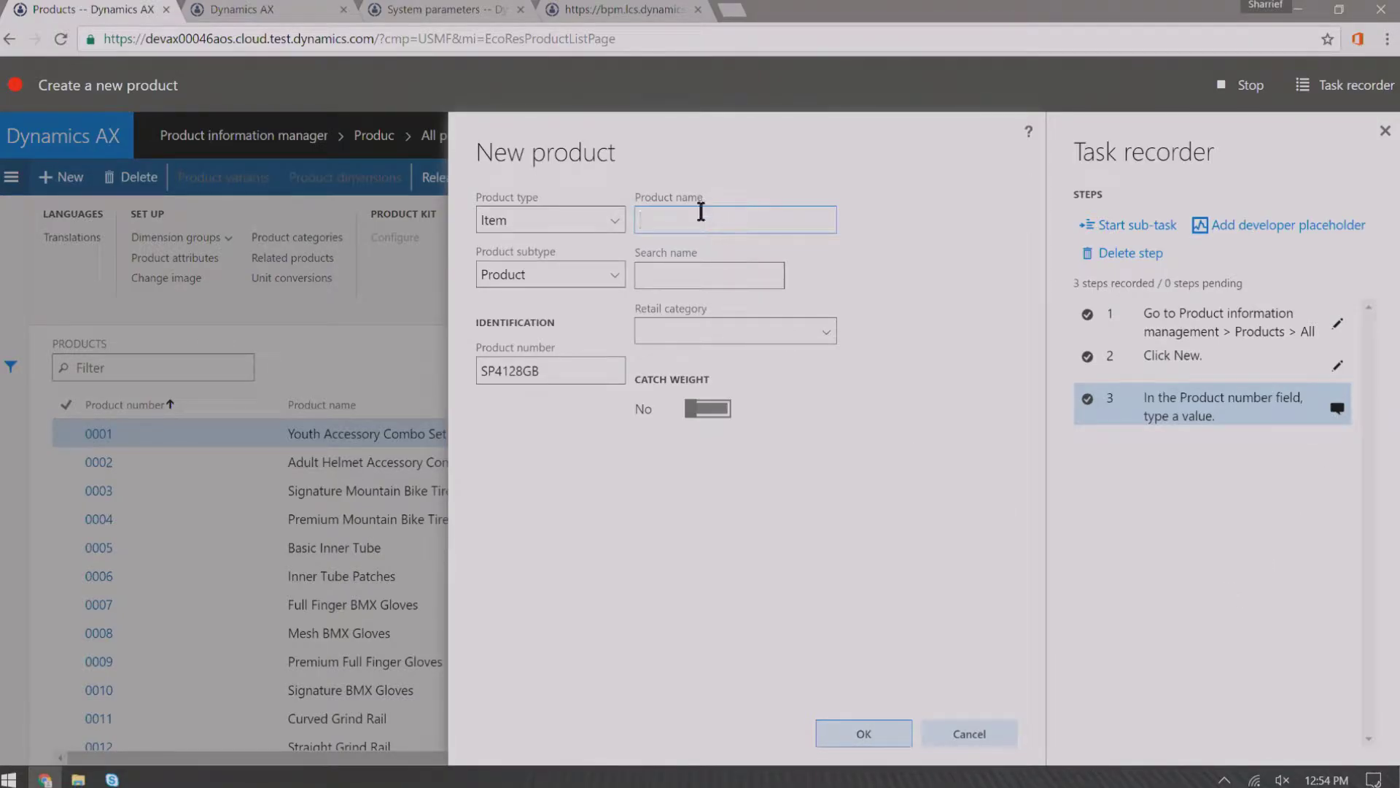
Name the product "Surface Pro 43 128GB", assign it the Electronics retail category and create it
type("SUrface Pro 43 128GB")
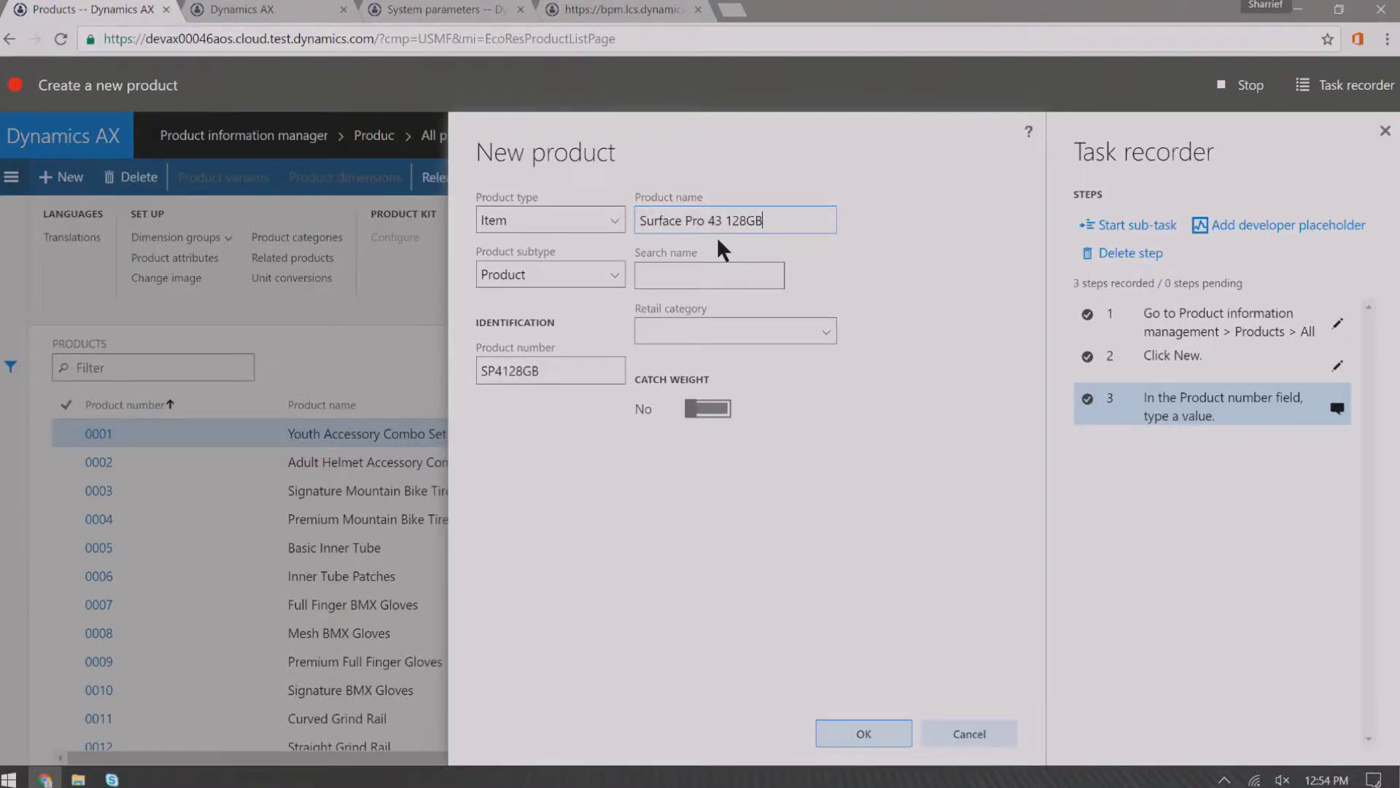
key("Tab")
left_click(769, 338)
left_click(831, 336)
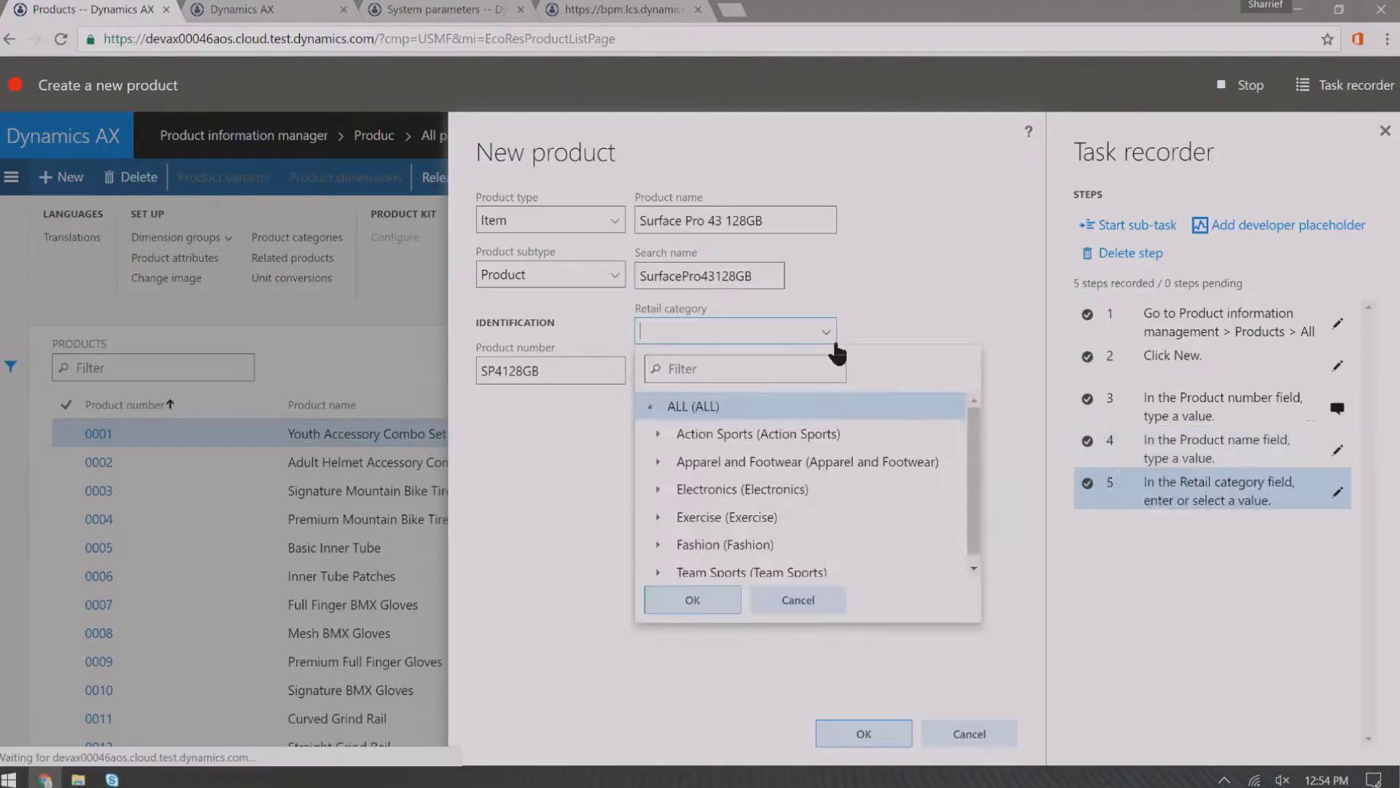
left_click(693, 490)
left_click(716, 605)
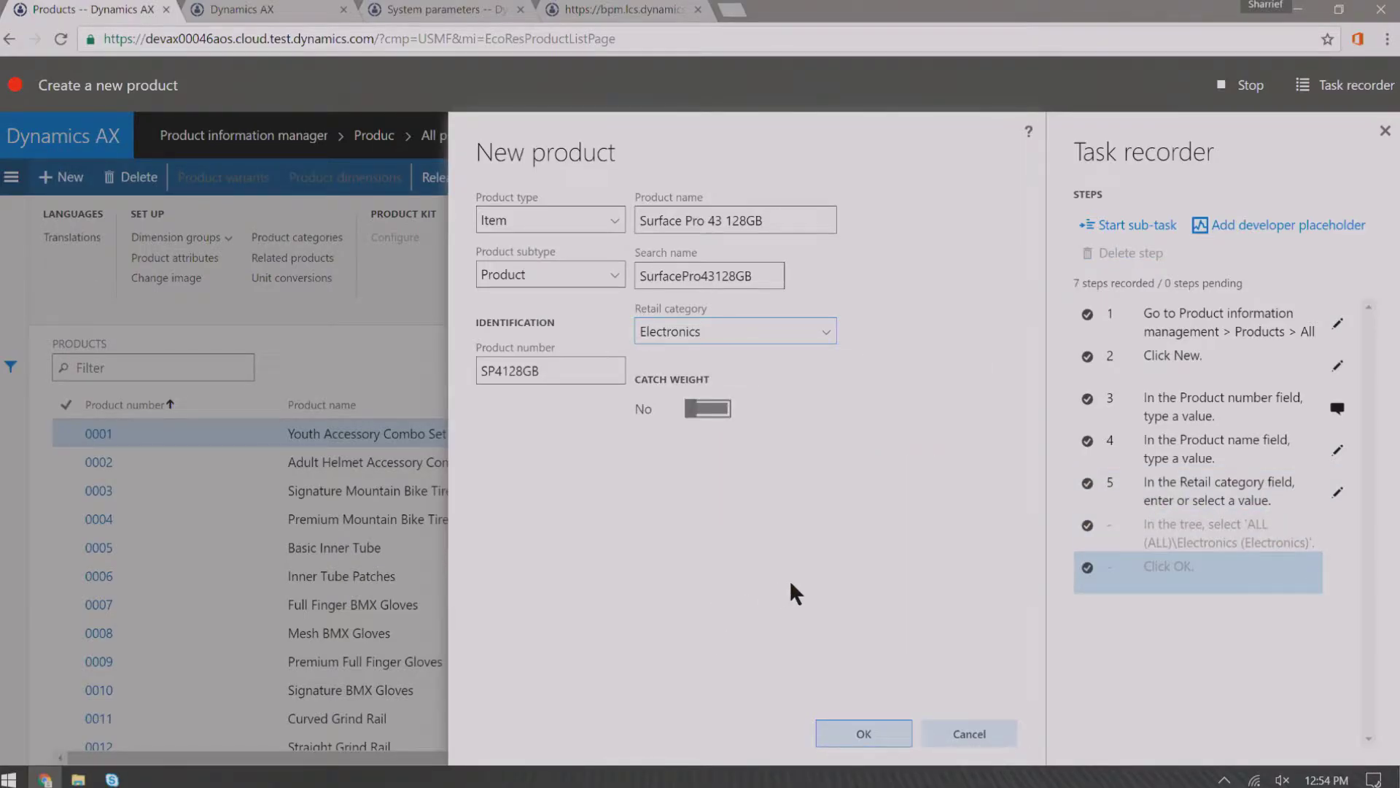
left_click(863, 729)
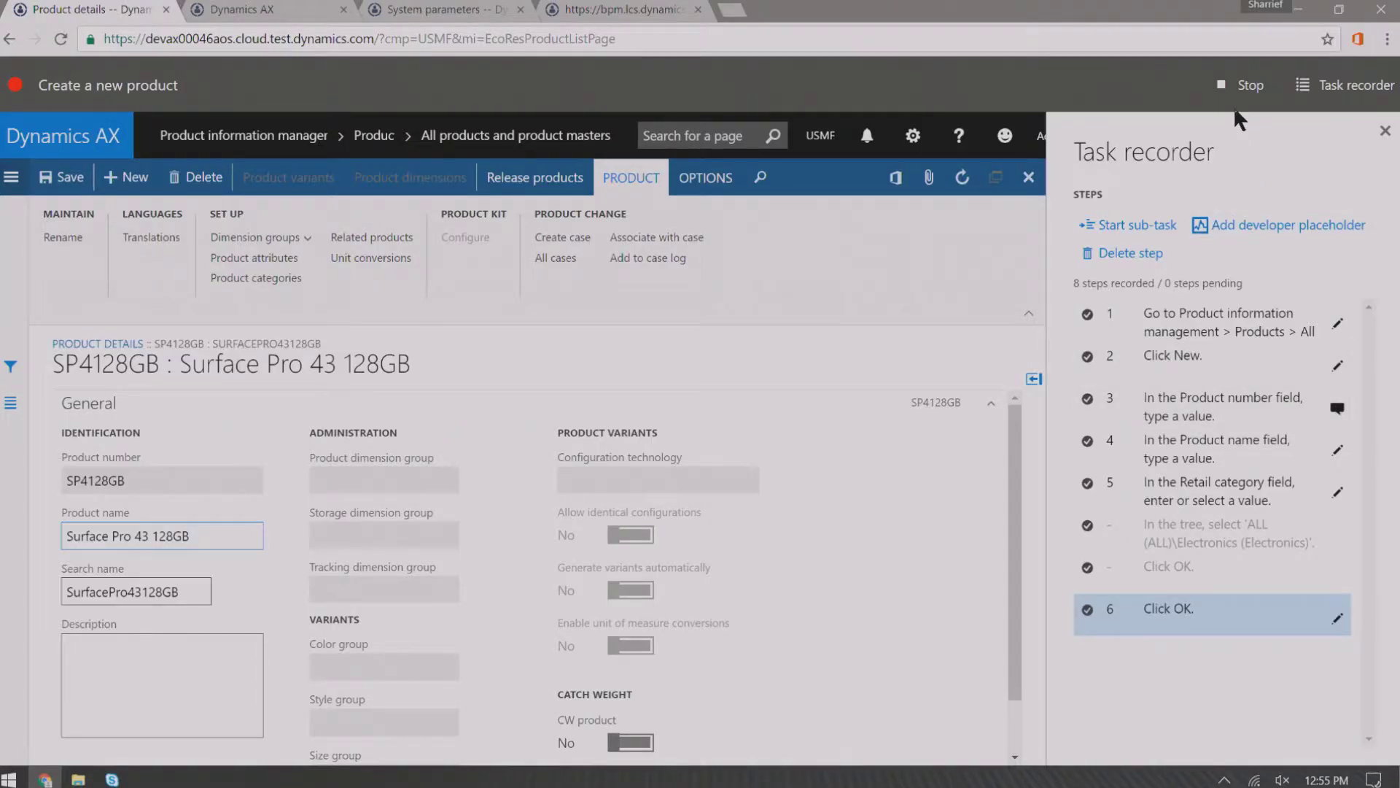
Stop the recording and try to save it to this PC
left_click(1243, 86)
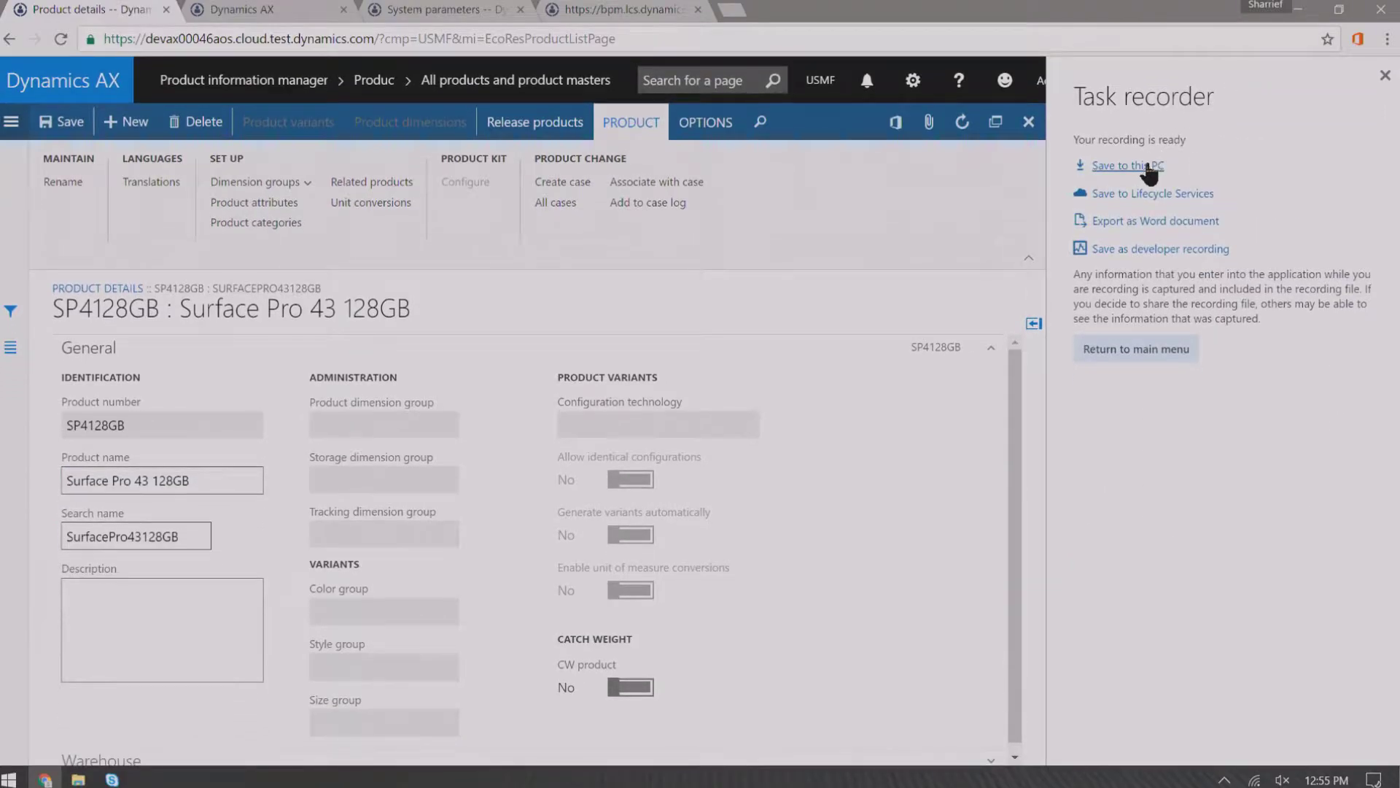
left_click(1146, 166)
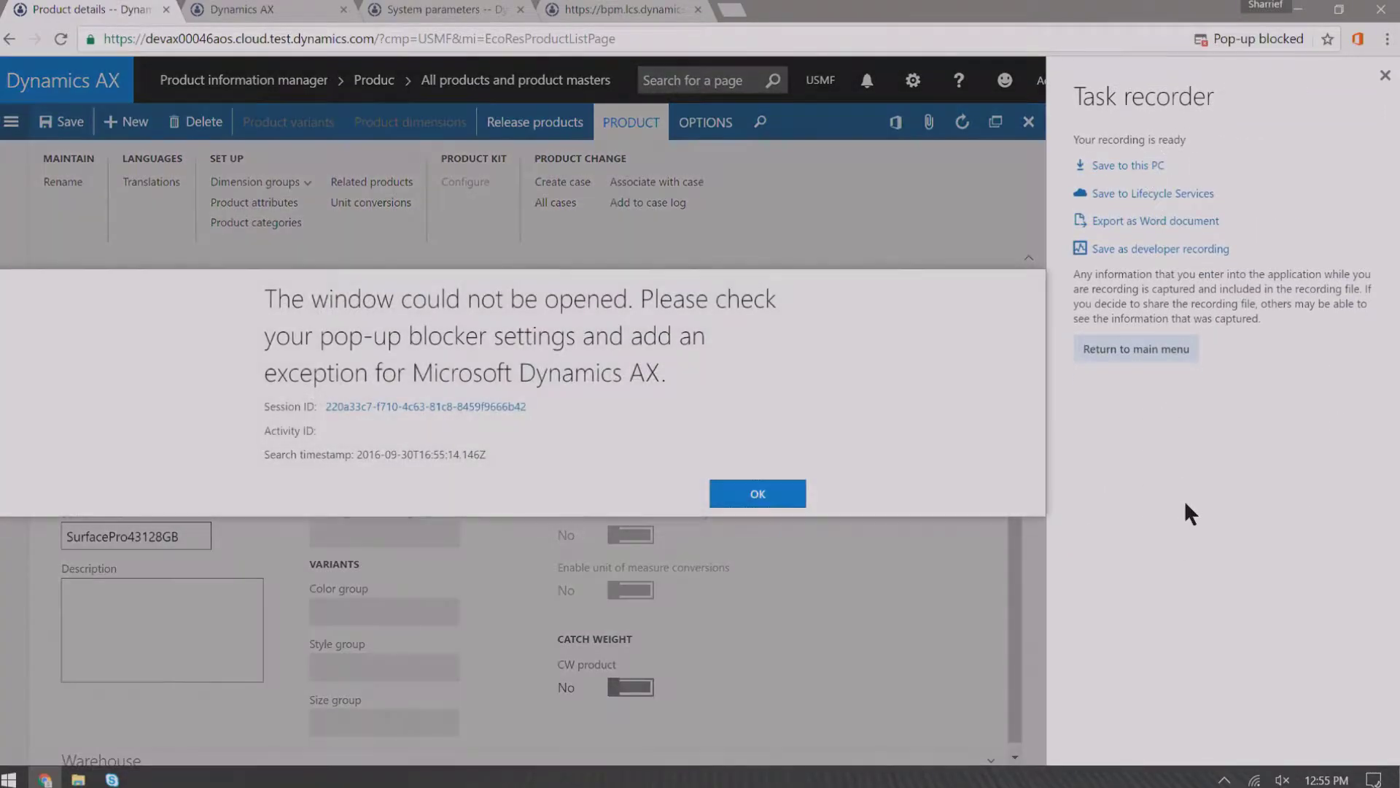
left_click(738, 498)
Always allow pop-ups from the Dynamics AX site and save the recording to this PC
left_click(1308, 41)
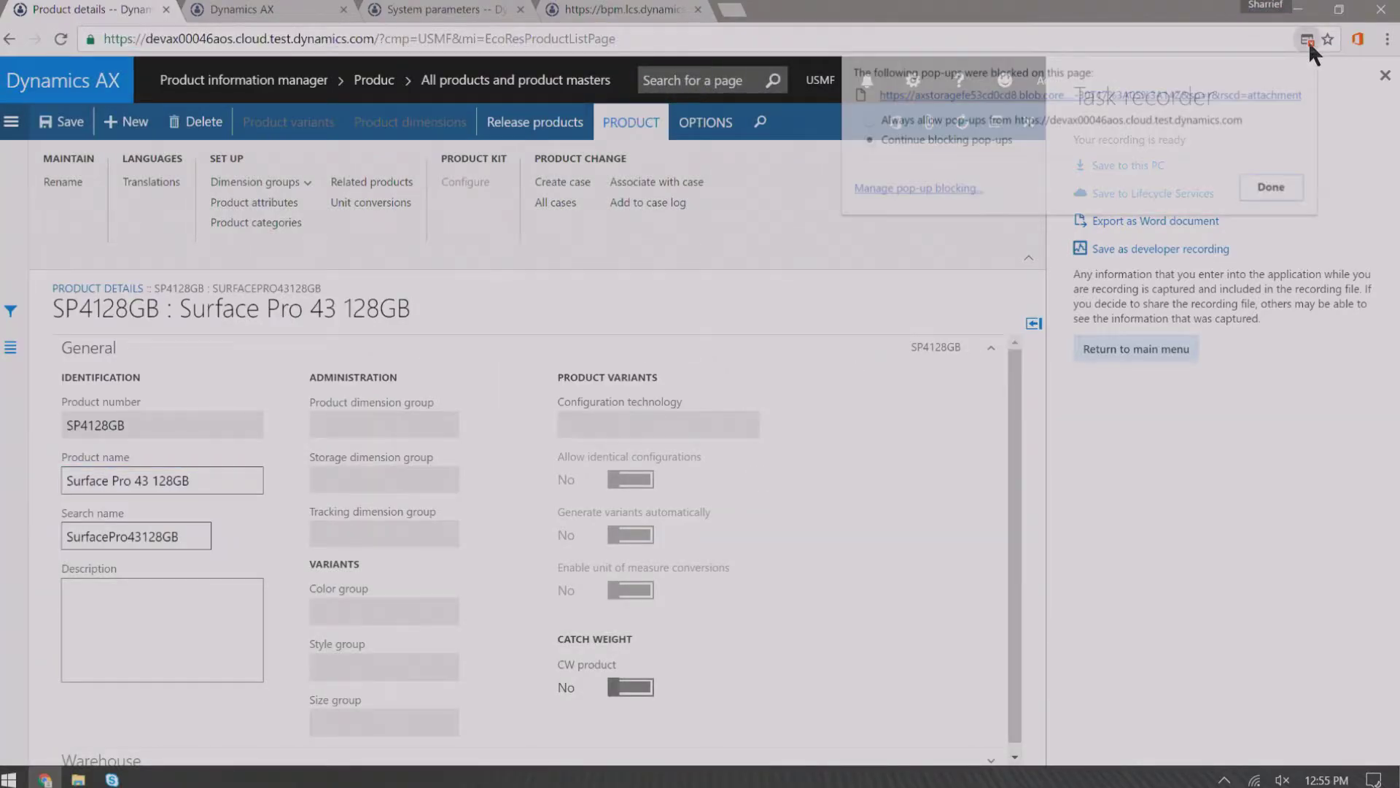
left_click(1047, 121)
left_click(1285, 184)
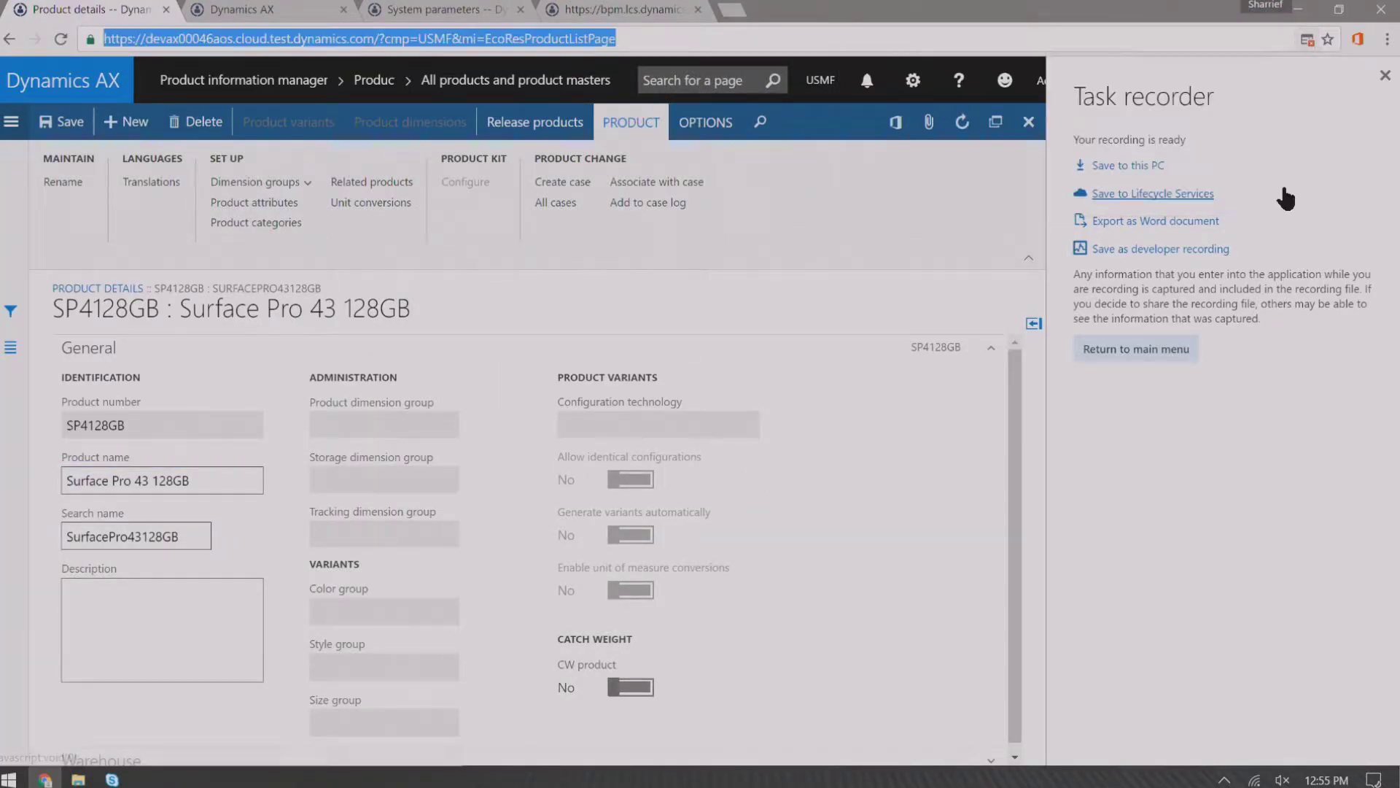
left_click(1142, 172)
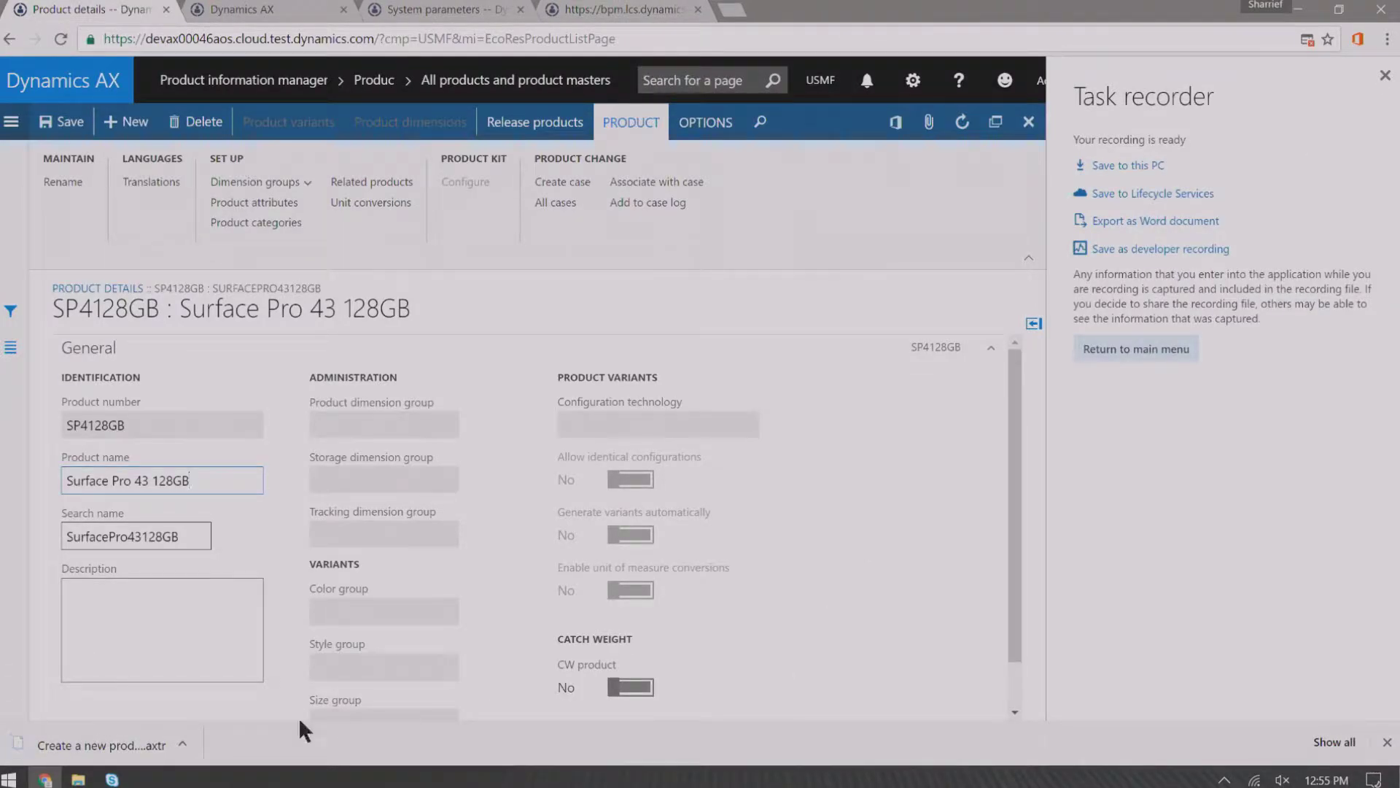
Check the saved file "Create a new product.axtr" in the Downloads folder, and dismiss the browser's download notice
left_click(102, 744)
left_click(477, 340)
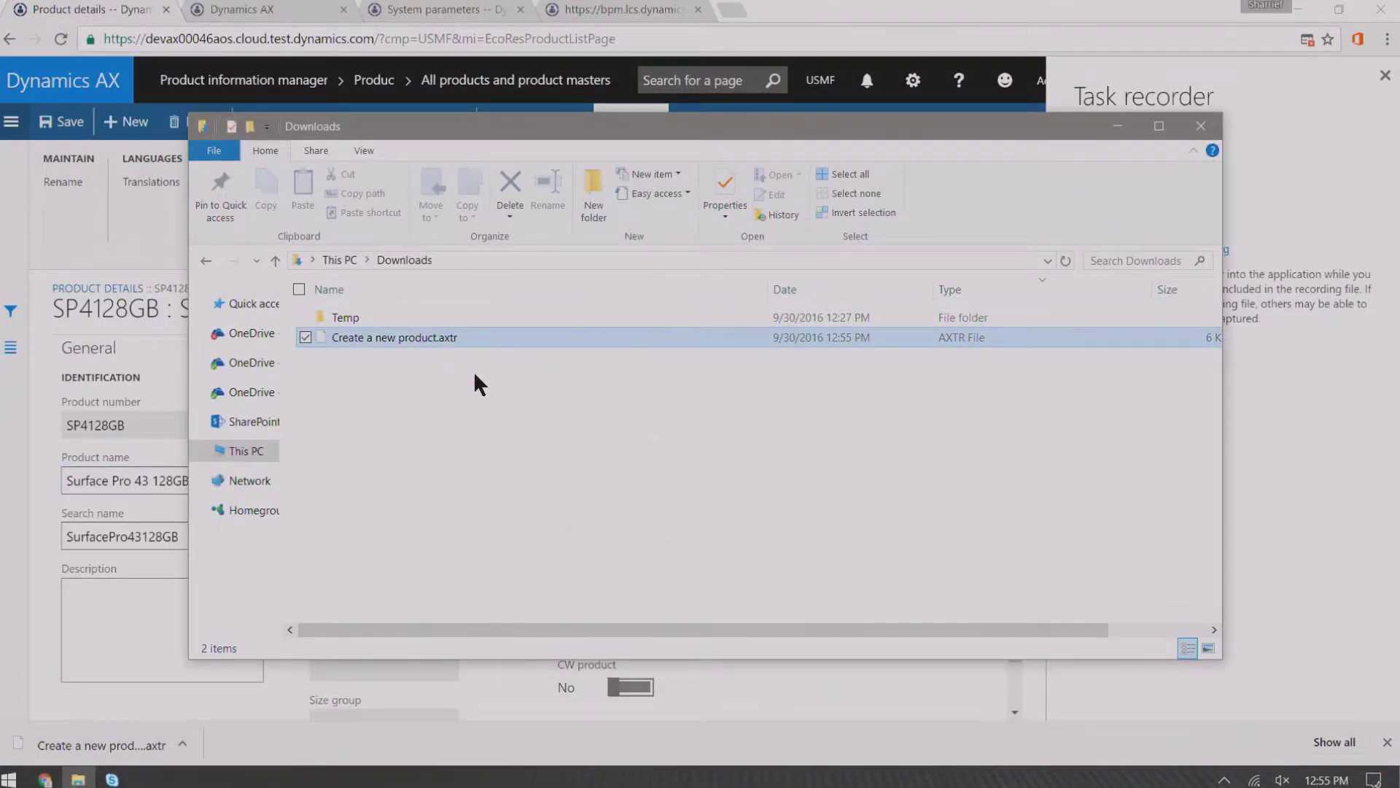
left_click(1120, 130)
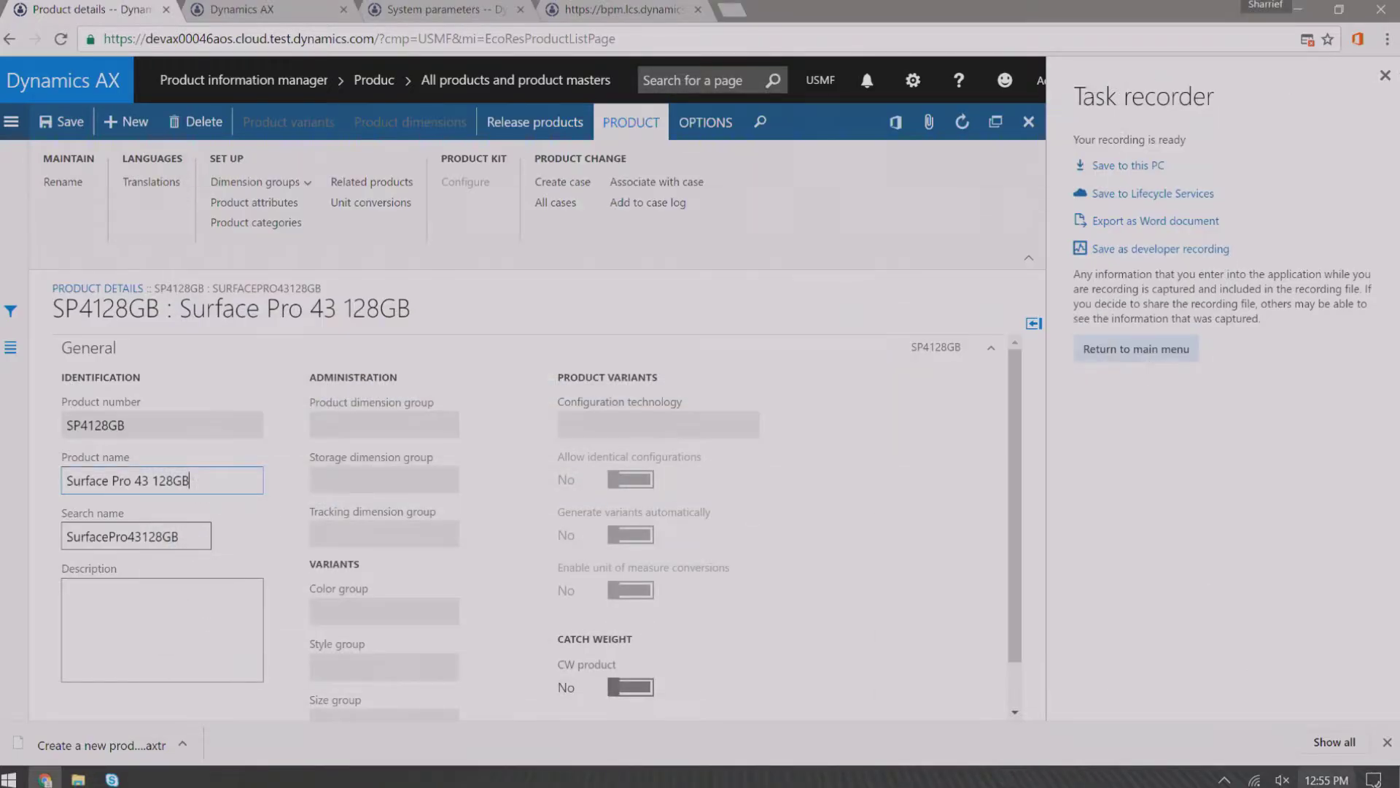
left_click(1387, 742)
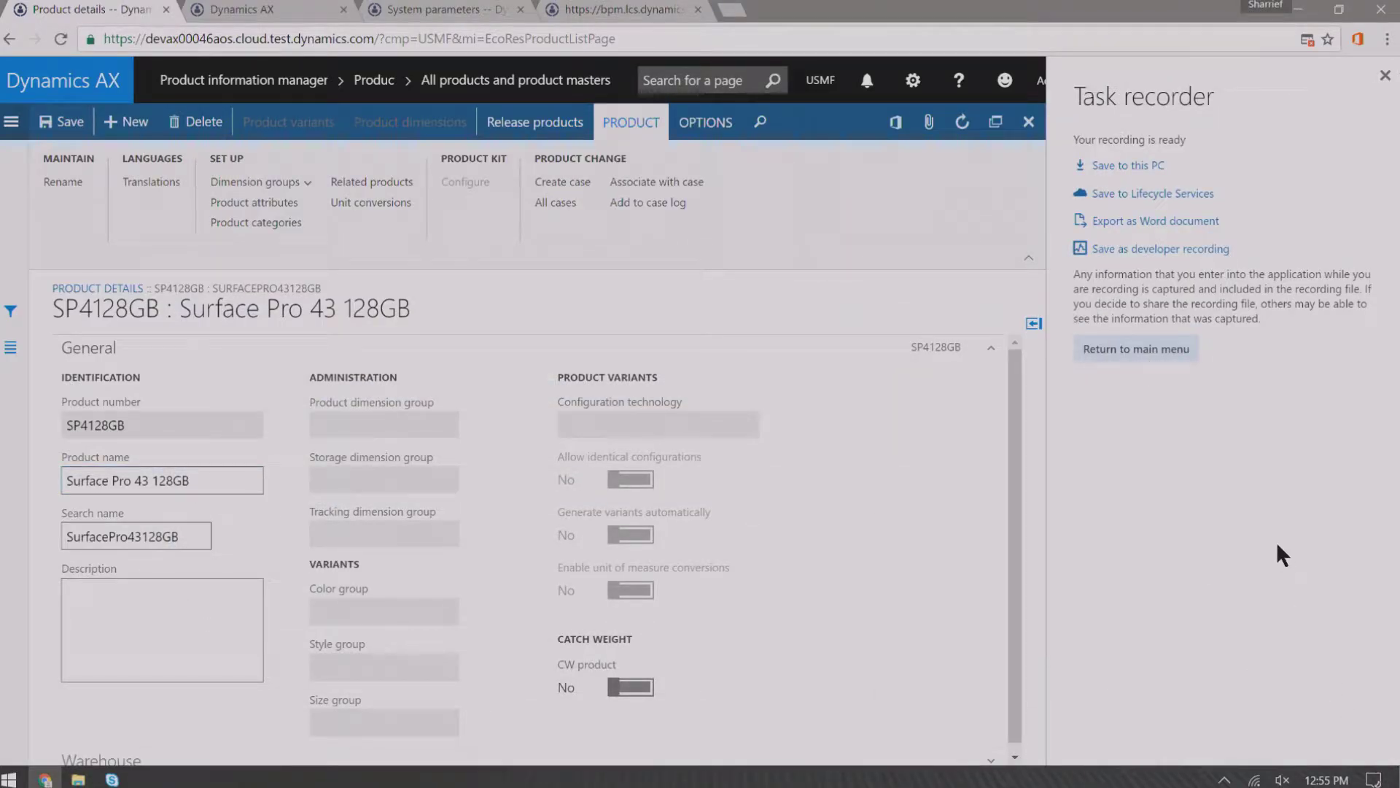
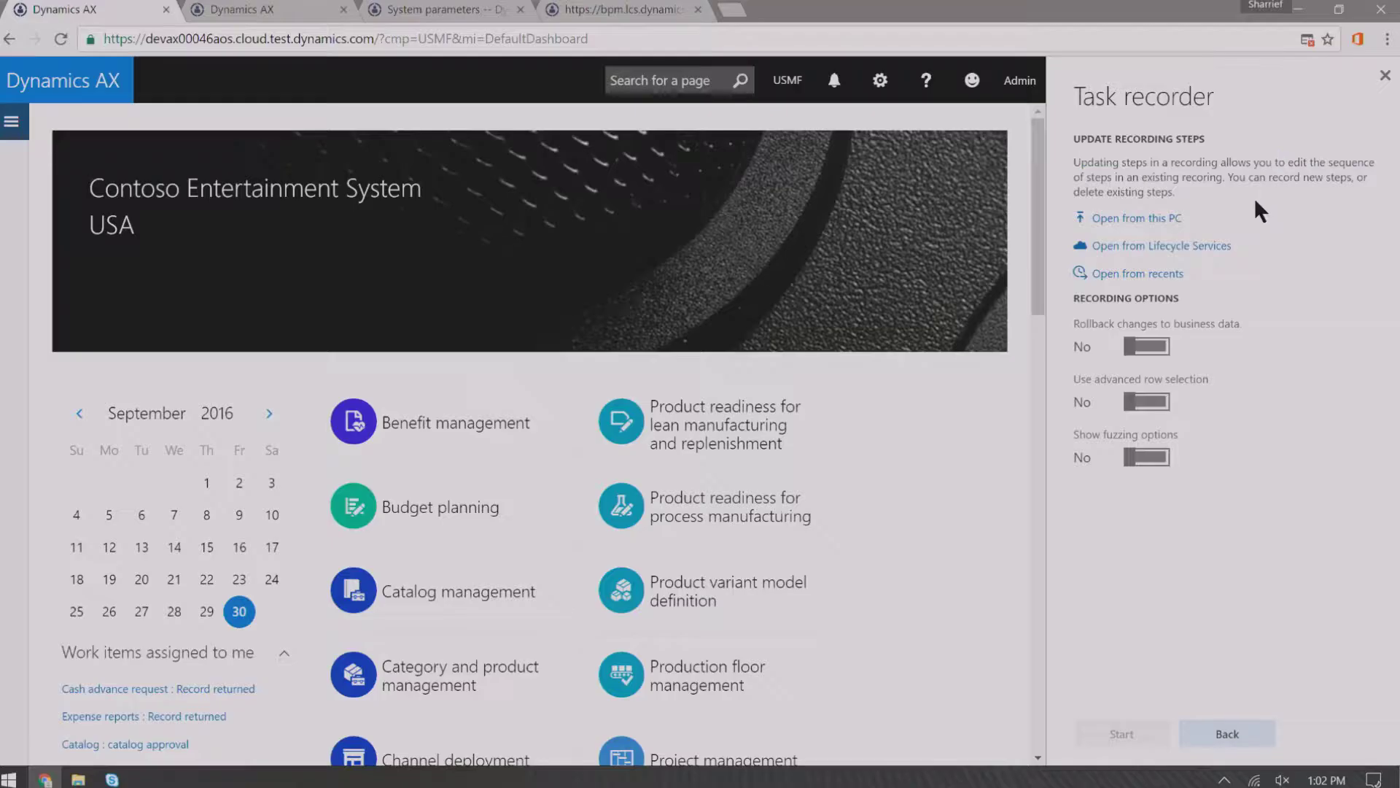
Load "Create a new product.axtr" from the Downloads folder for updating its recording steps and start the session
left_click(1156, 219)
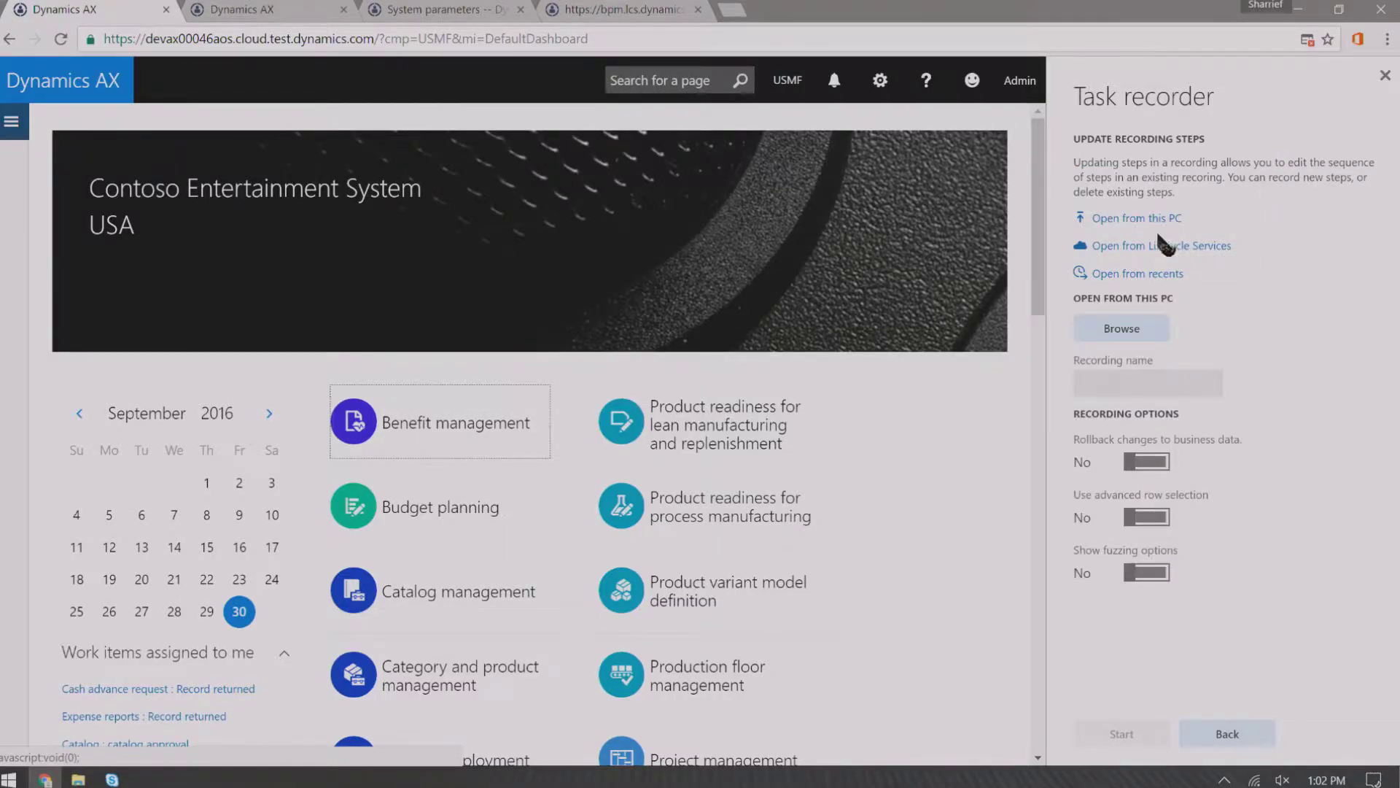
left_click(1150, 321)
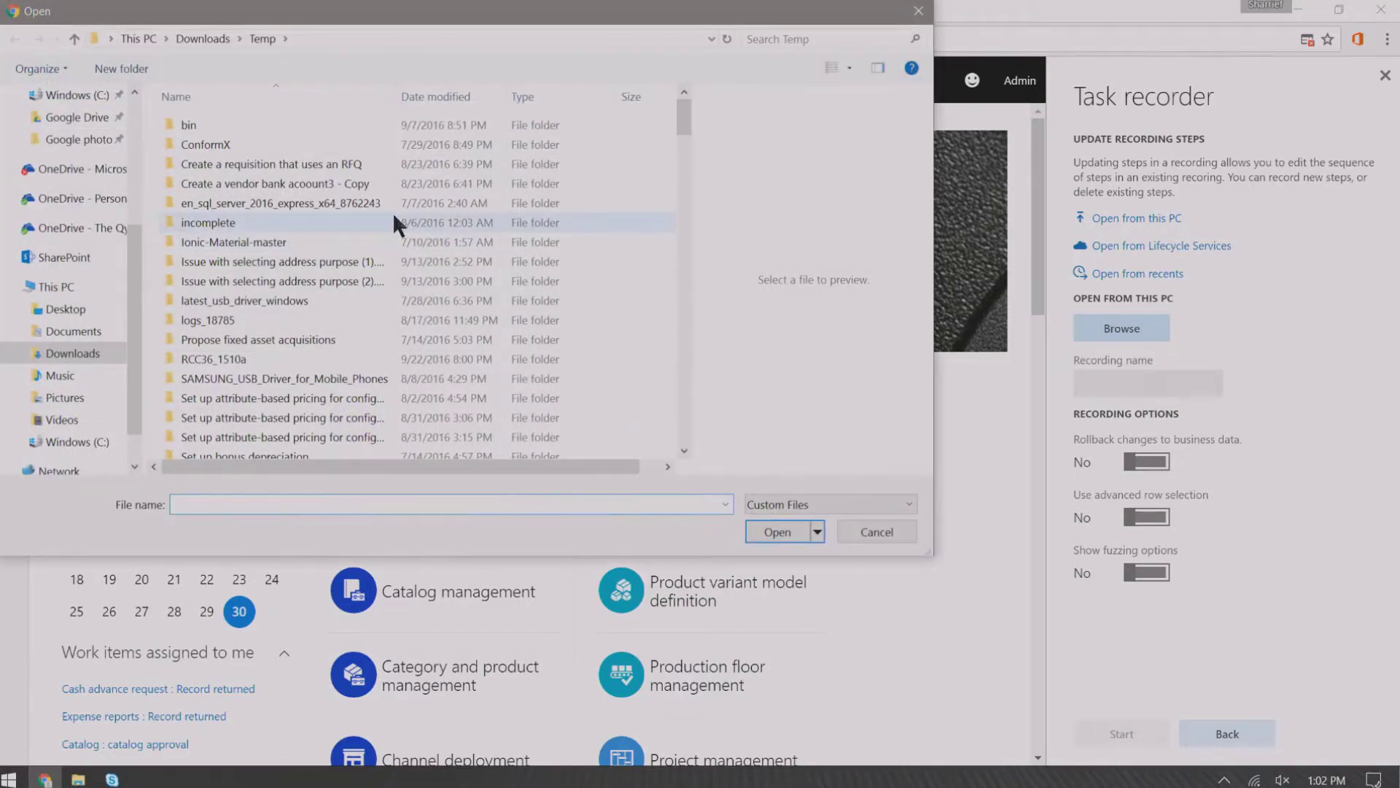
left_click(191, 37)
left_click(276, 143)
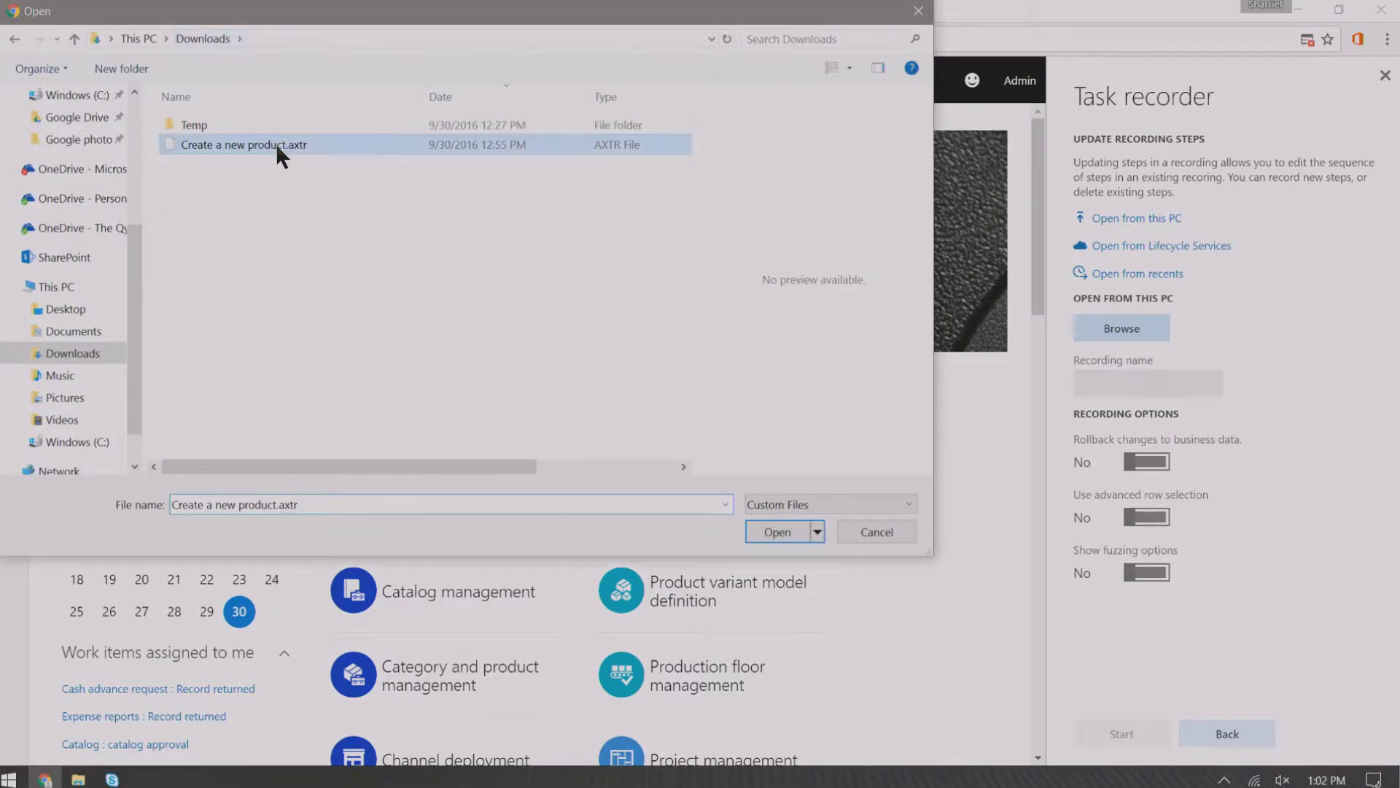
left_click(776, 533)
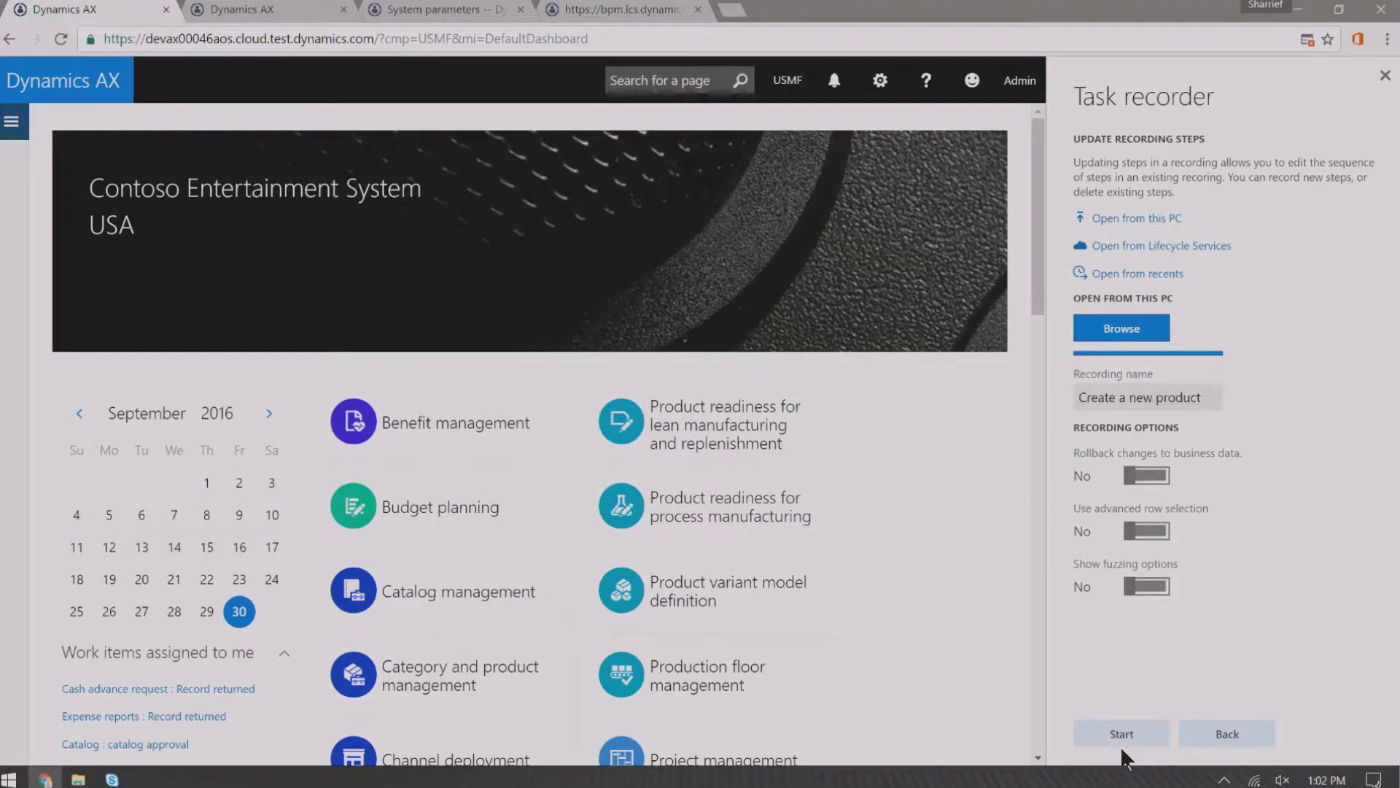
left_click(1138, 732)
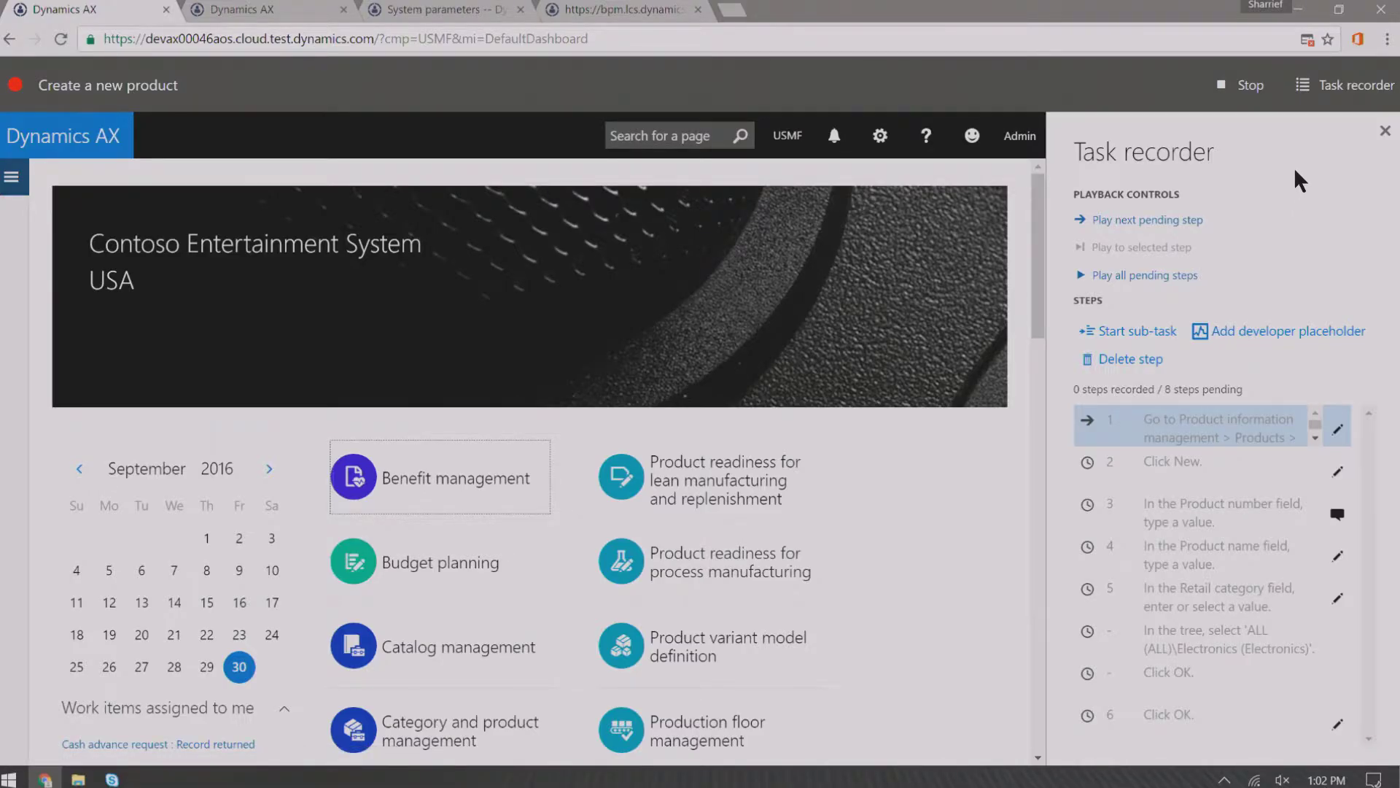
Select the pending Product name step and play all pending steps of the recording
left_click(1201, 547)
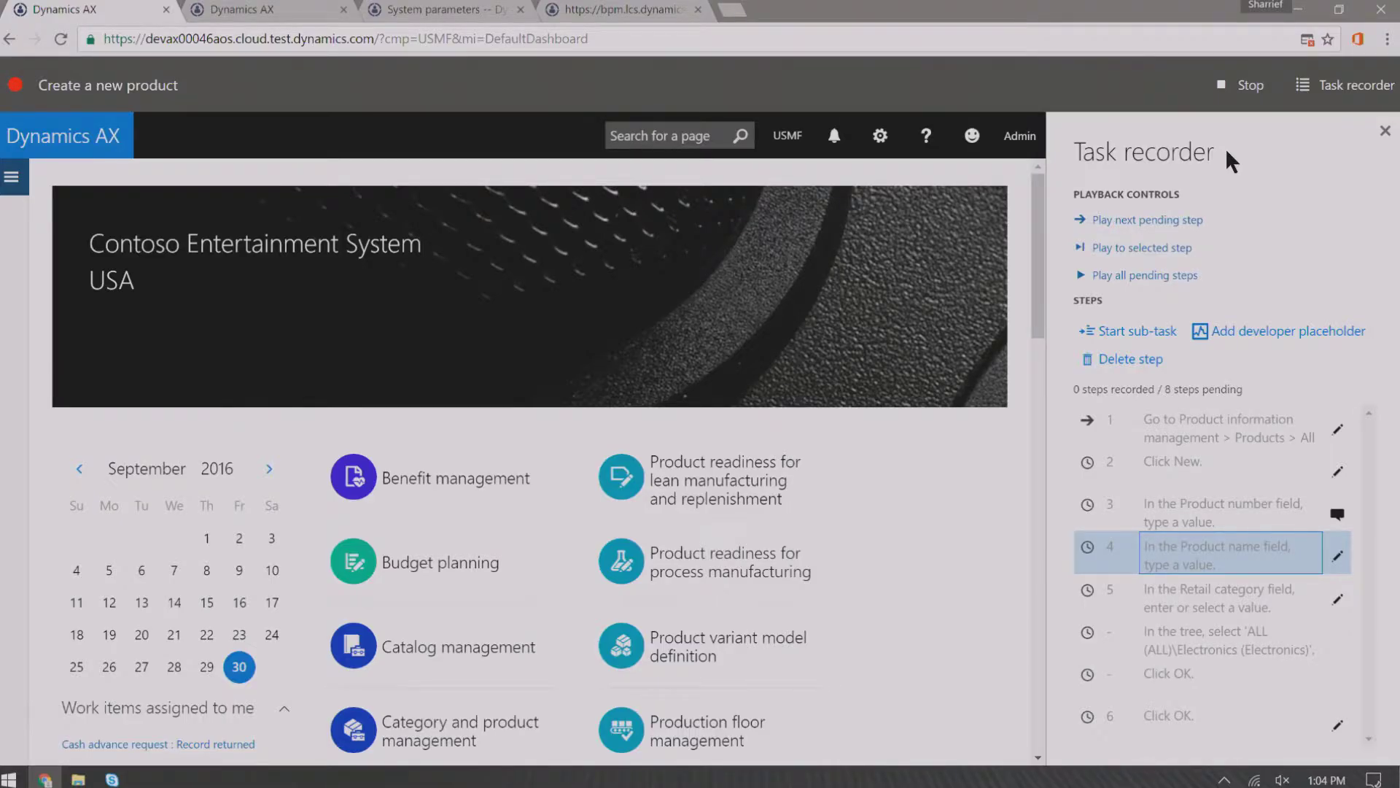
left_click(1167, 275)
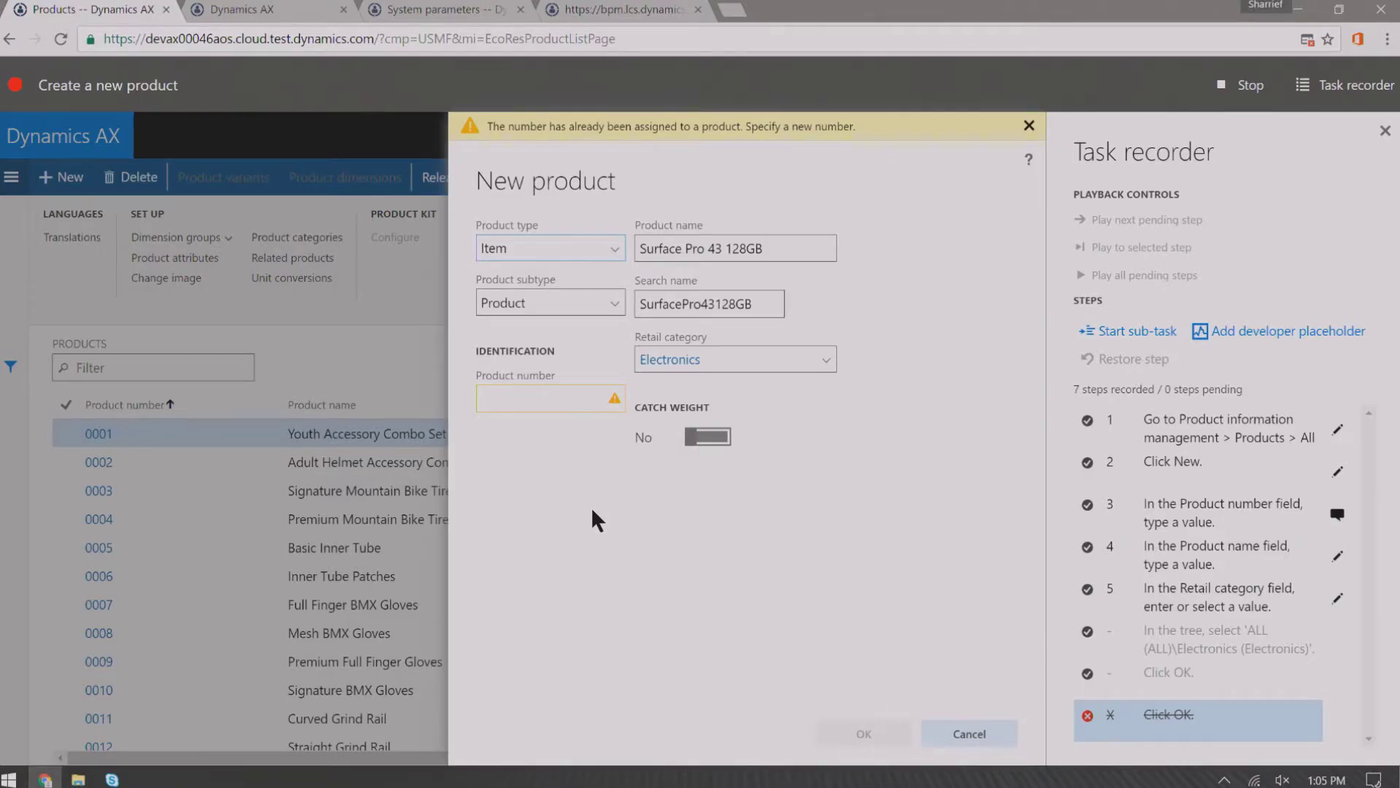
Set the new product's number to 123 and confirm the product's creation
left_click(524, 405)
type("123")
key("Tab")
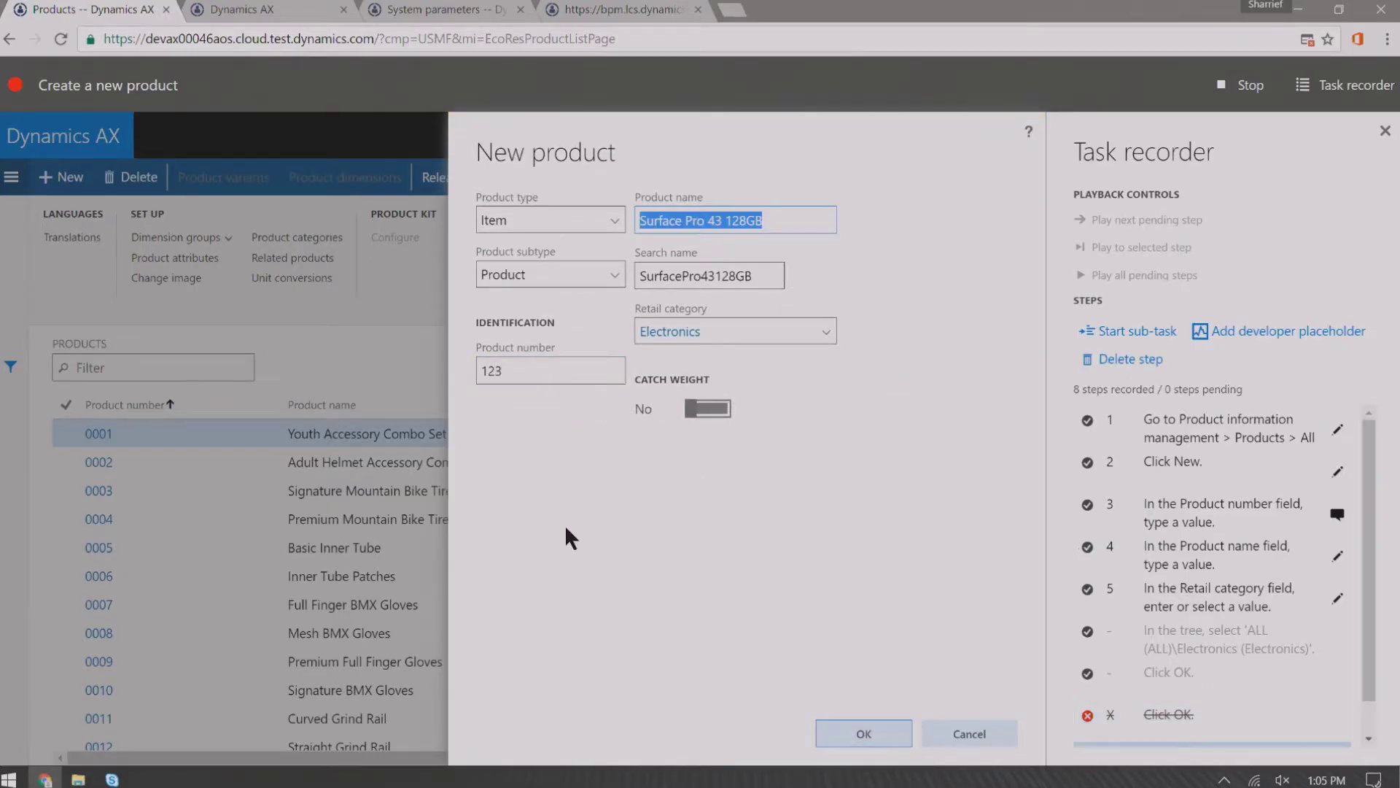
left_click(877, 733)
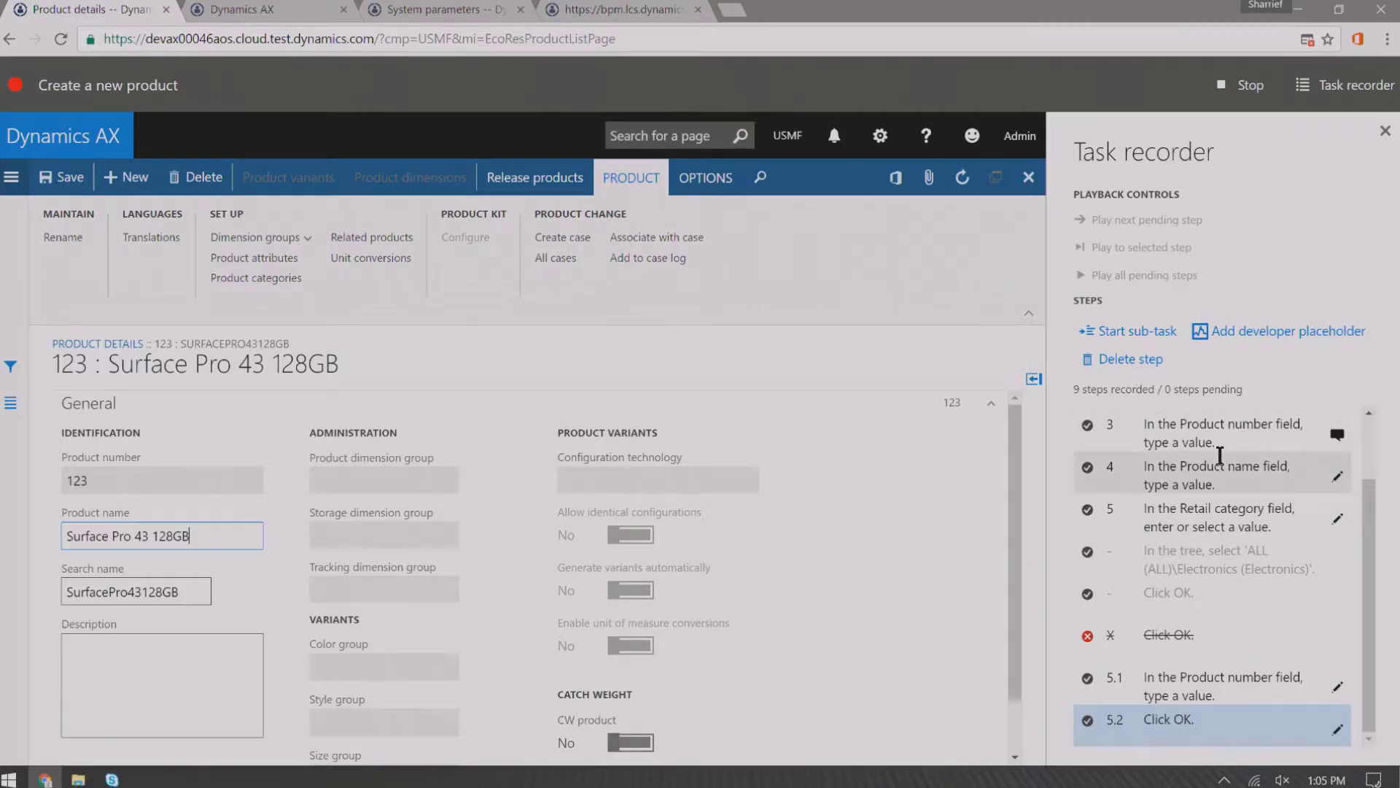
Delete the added Product number step 5.1 from the recording, and stop the recording session
left_click(1207, 686)
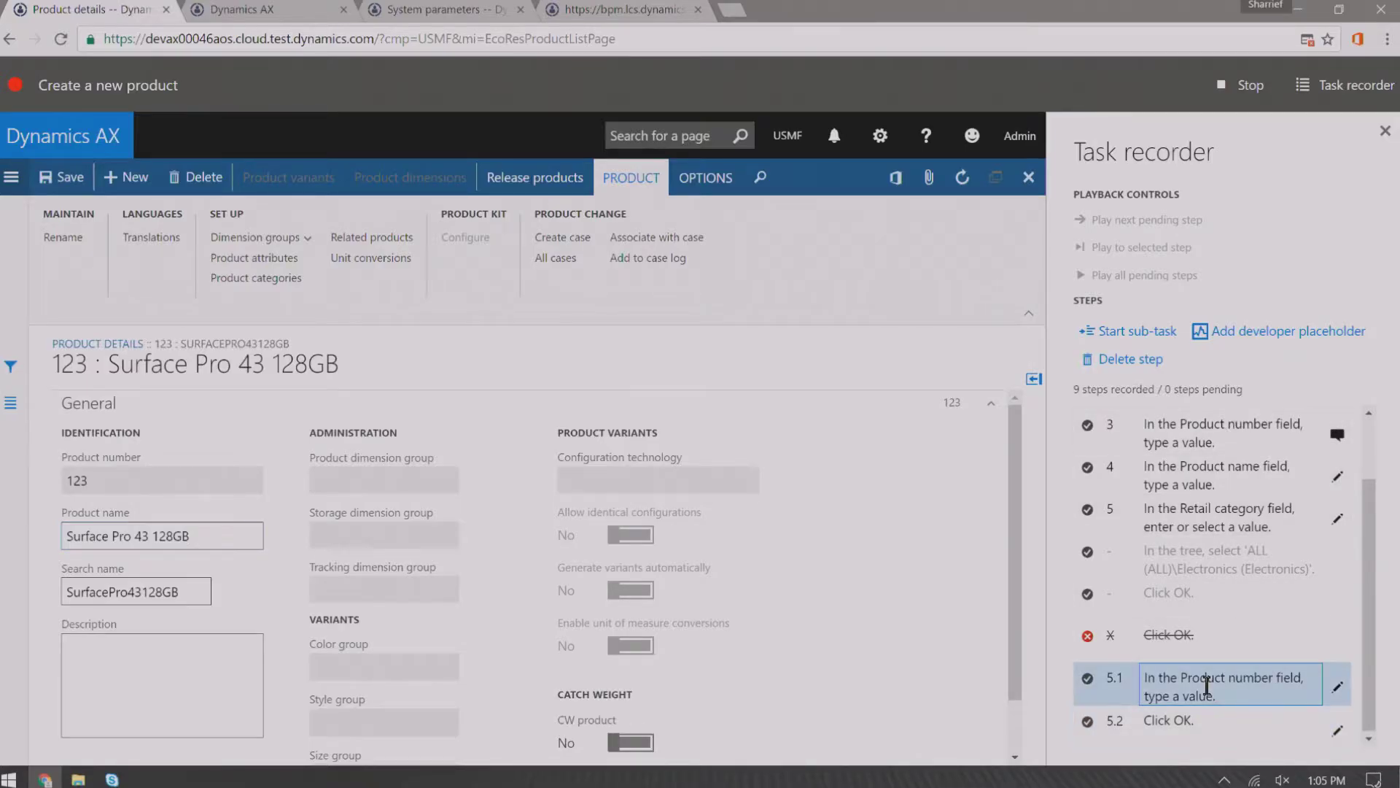
left_click(1129, 358)
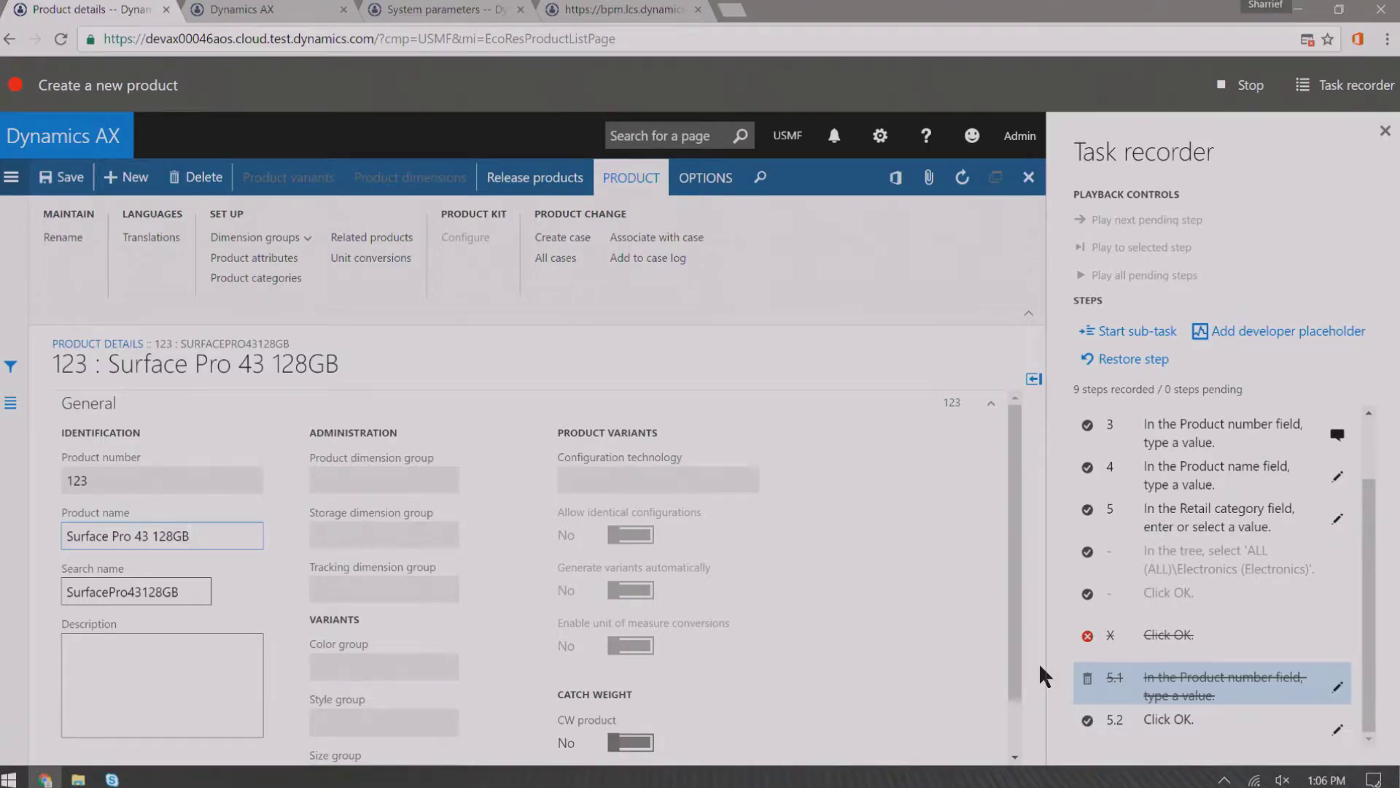
scroll(1227, 628, "up", 2)
scroll(1209, 574, "down", 2)
scroll(1197, 493, "up", 2)
left_click(1240, 85)
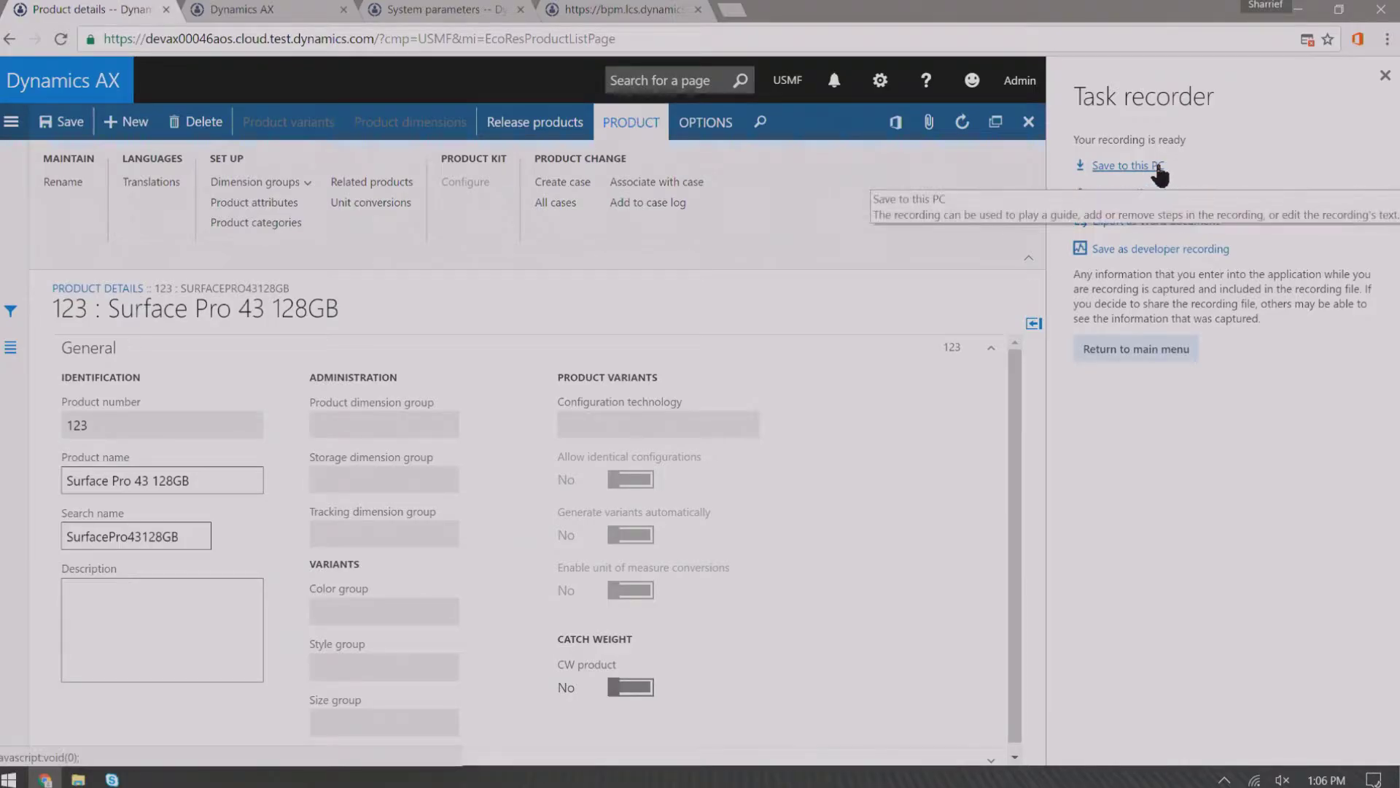
left_click(1027, 257)
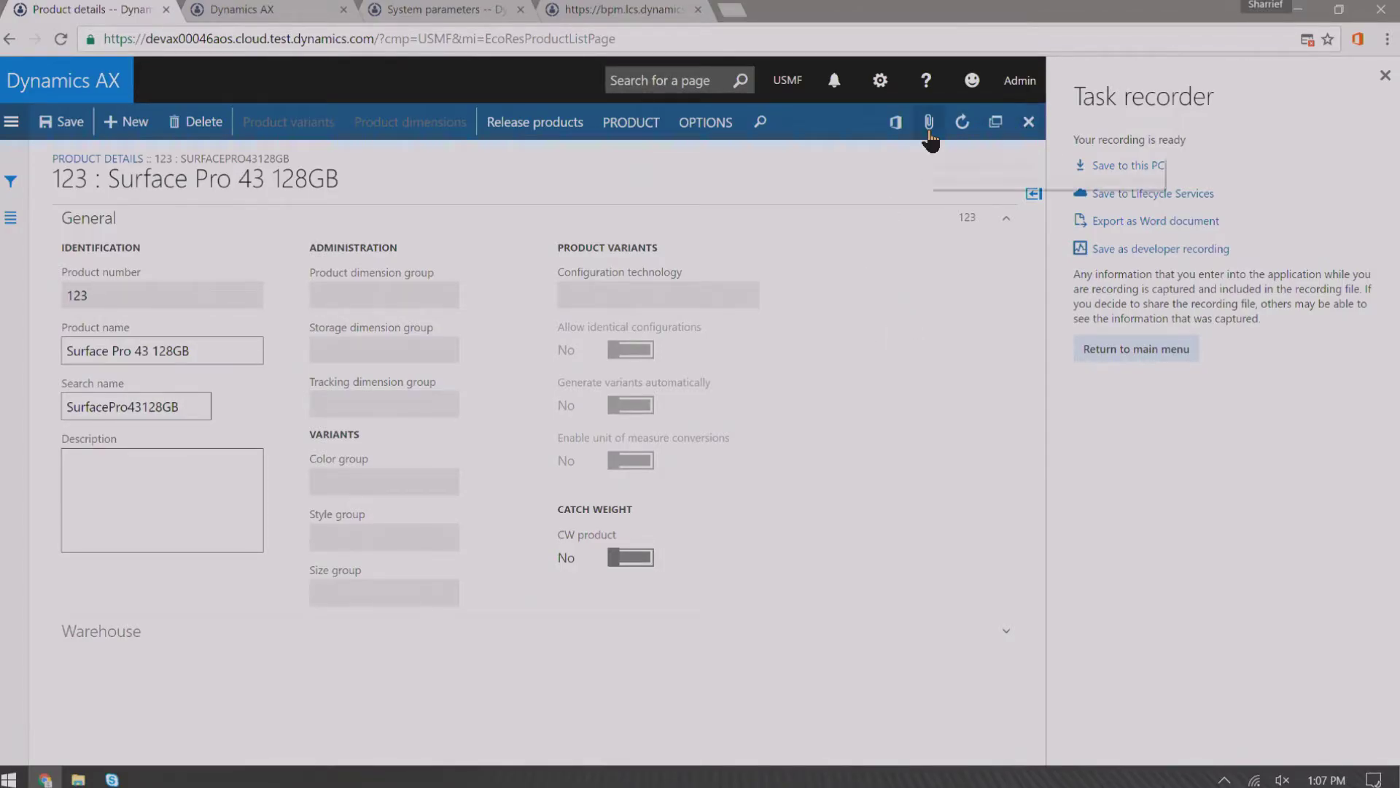
In the other Dynamics AX browser tab, load "Create a new product.axtr" from this PC for editing and start the editing session
left_click(250, 12)
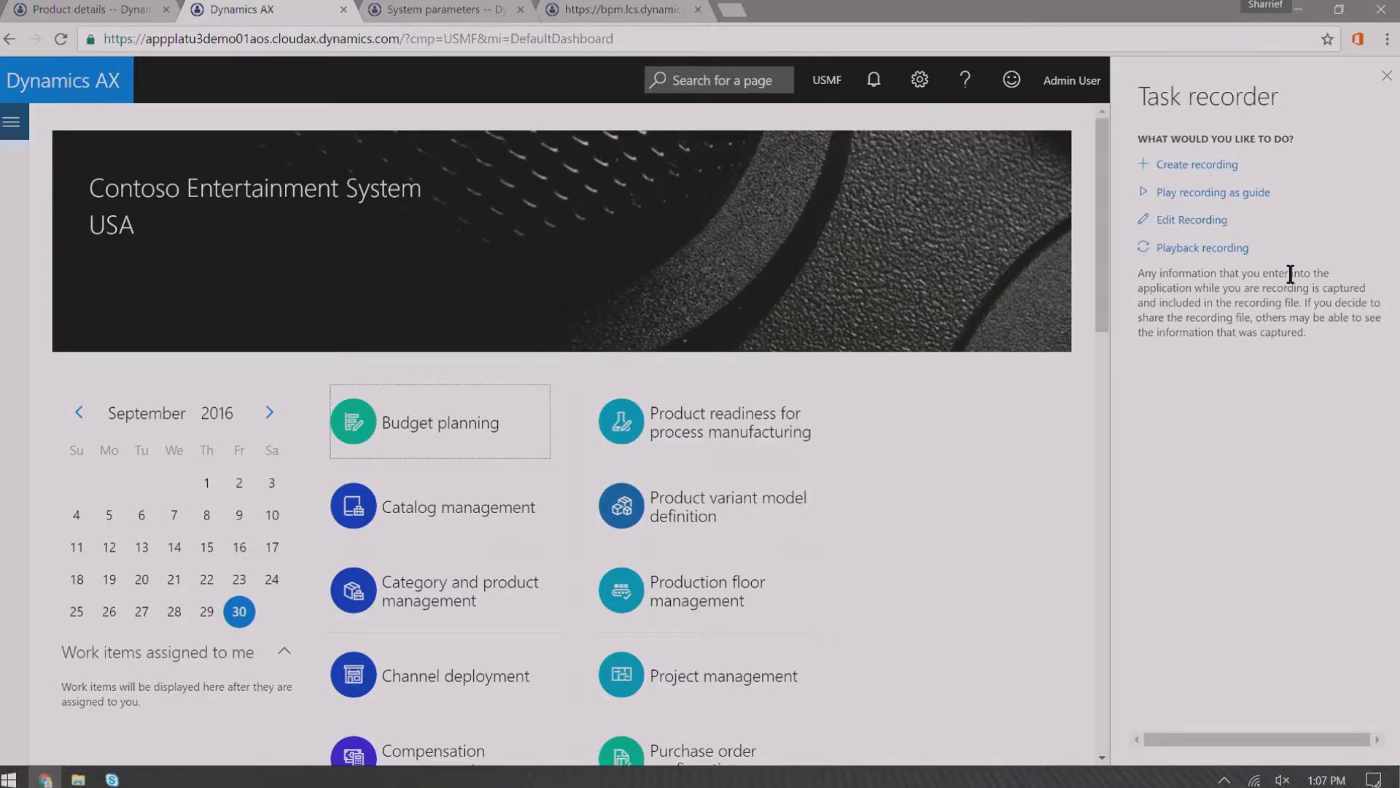
left_click(1189, 223)
left_click(1190, 232)
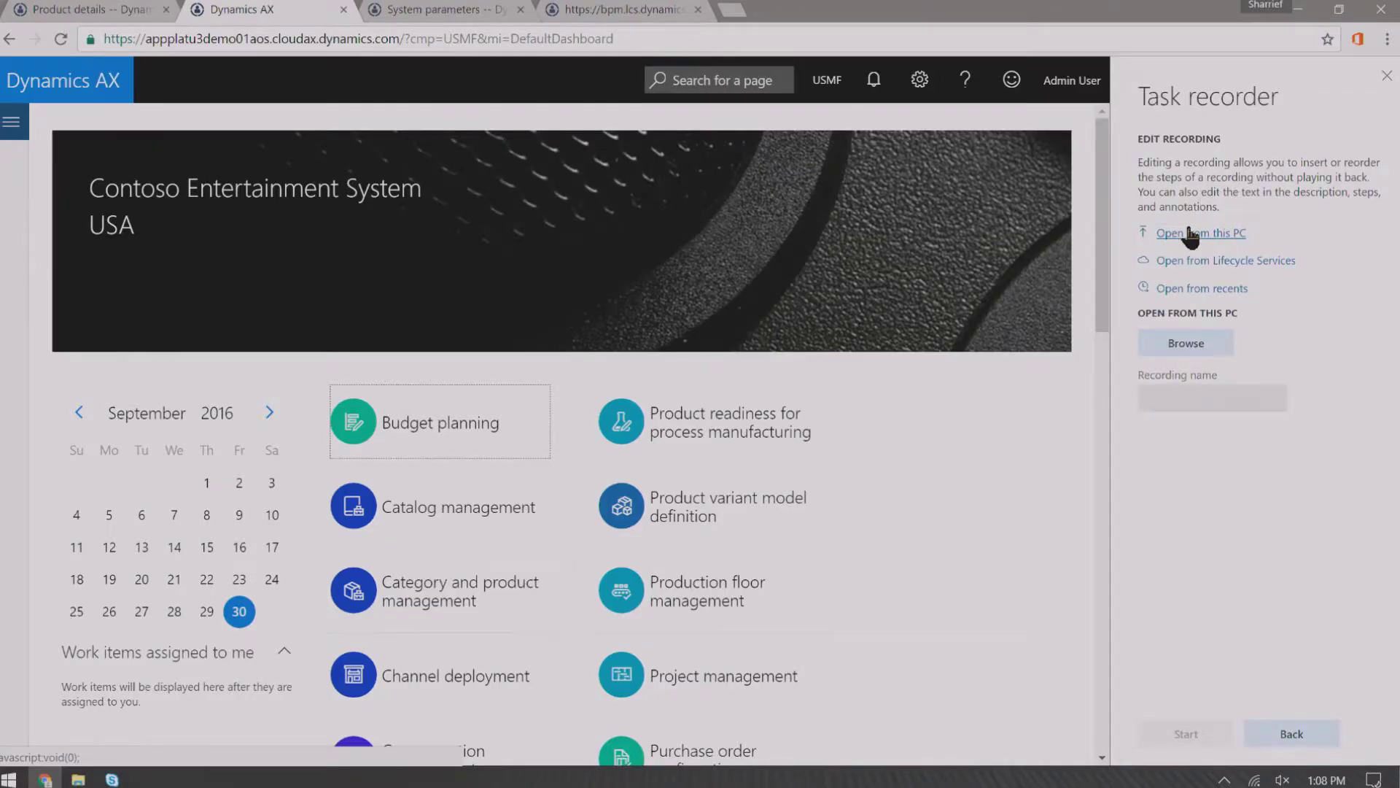
left_click(1186, 344)
left_click(336, 144)
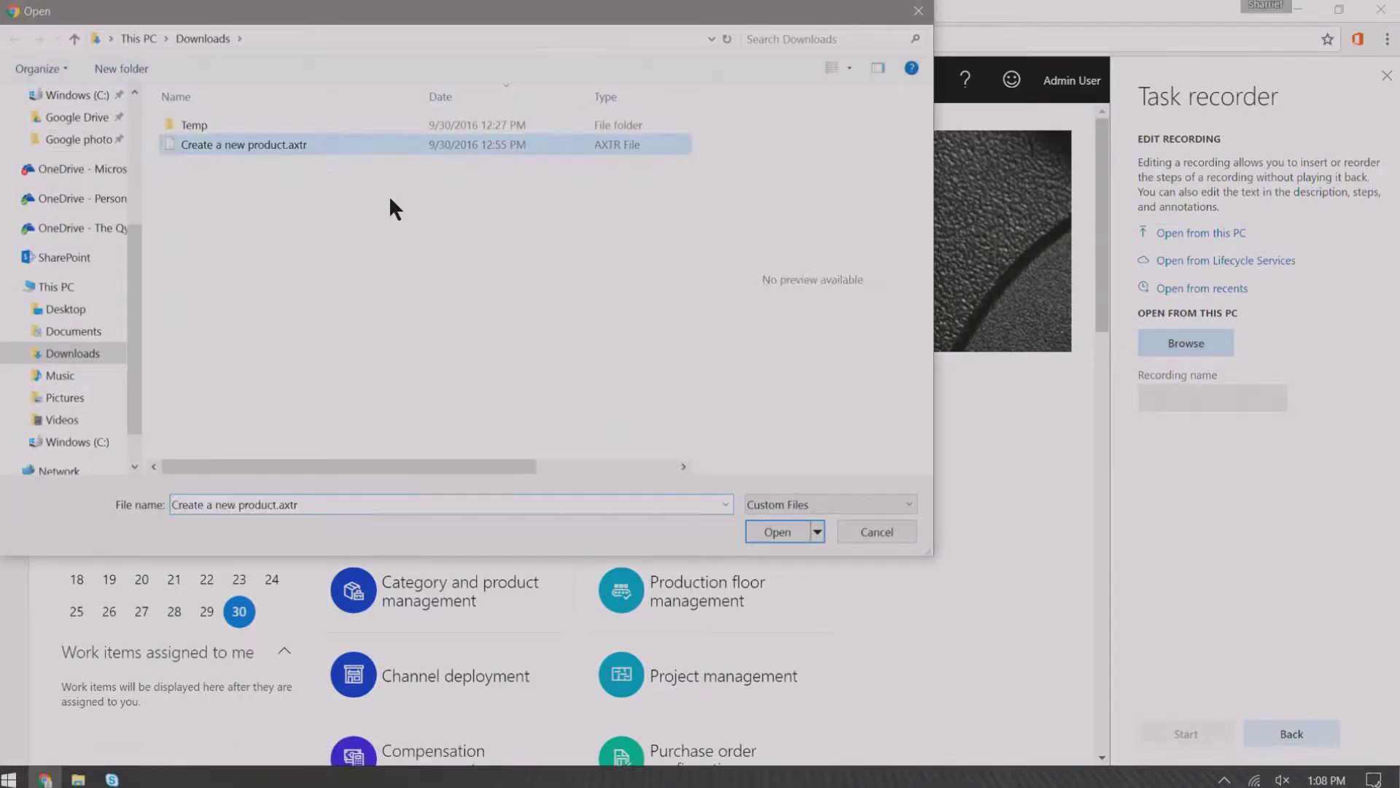
left_click(783, 522)
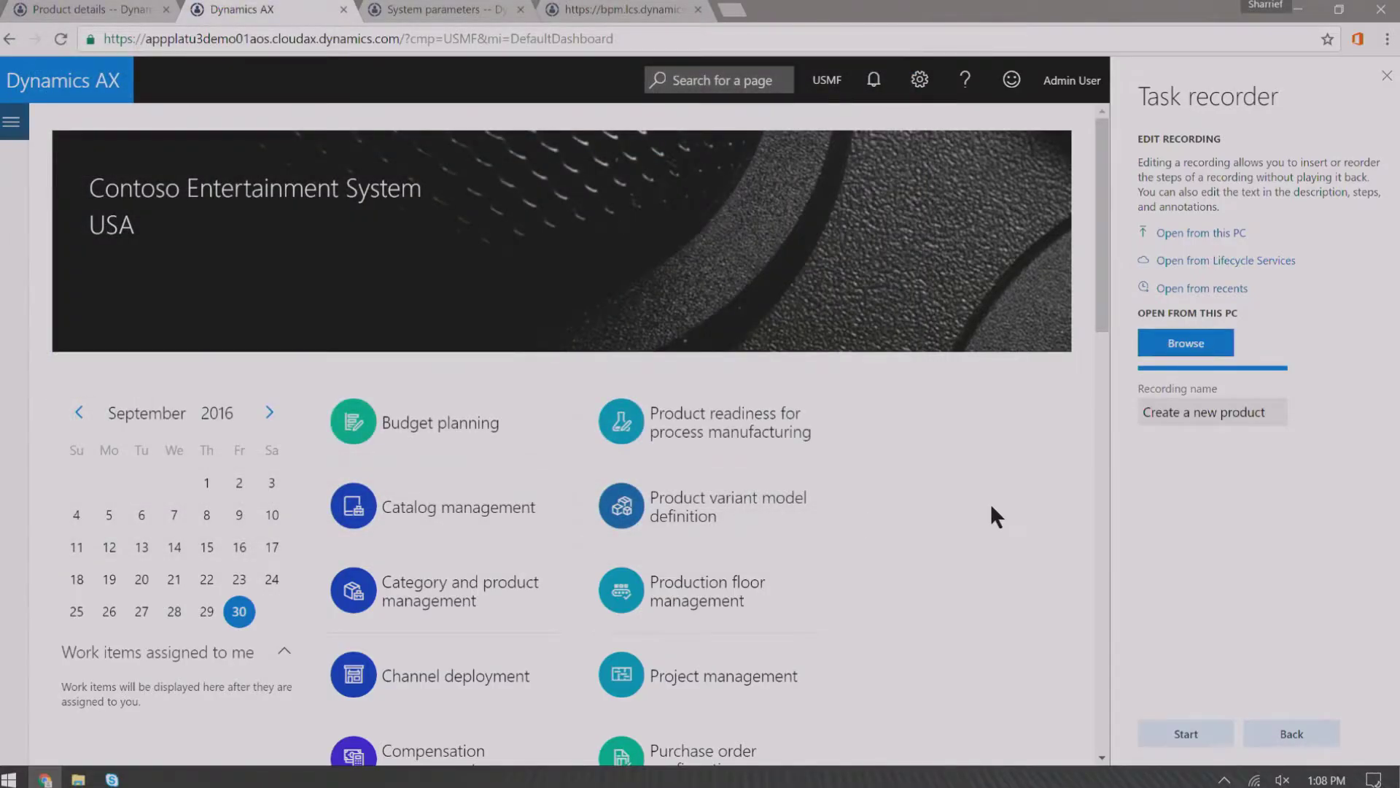
left_click(1209, 738)
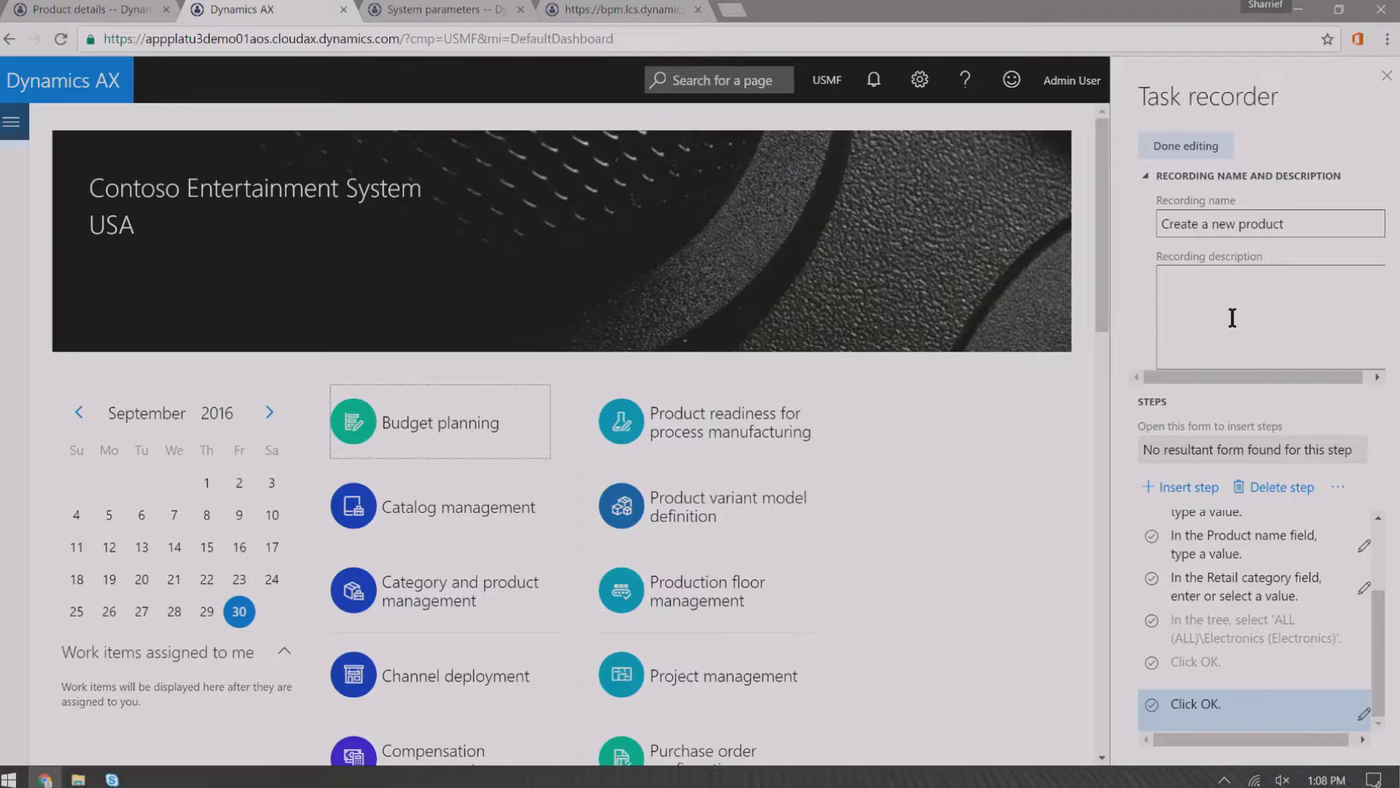
Collapse the recording name and description section, and select the Product name step as the insertion point
left_click_drag(1196, 379, 1147, 378)
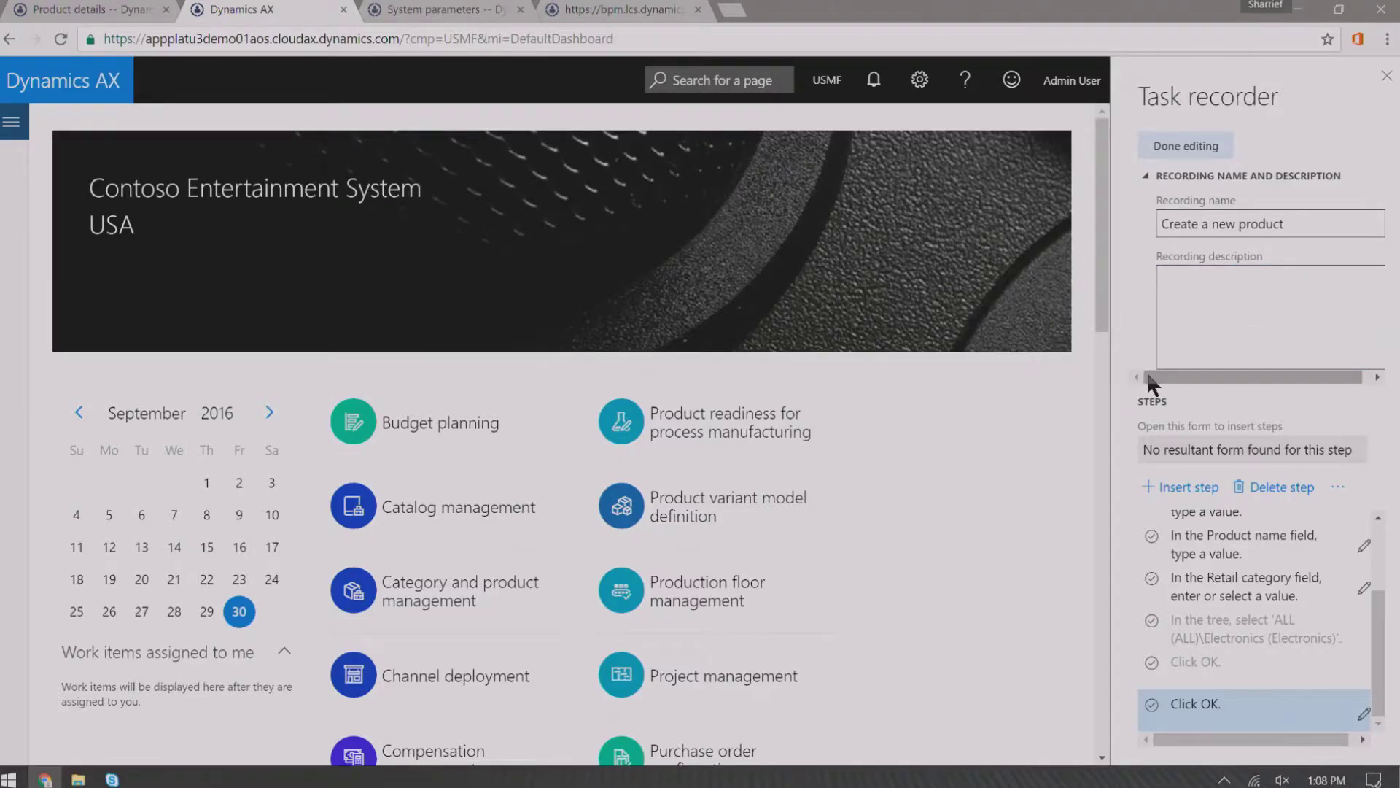
left_click(1275, 312)
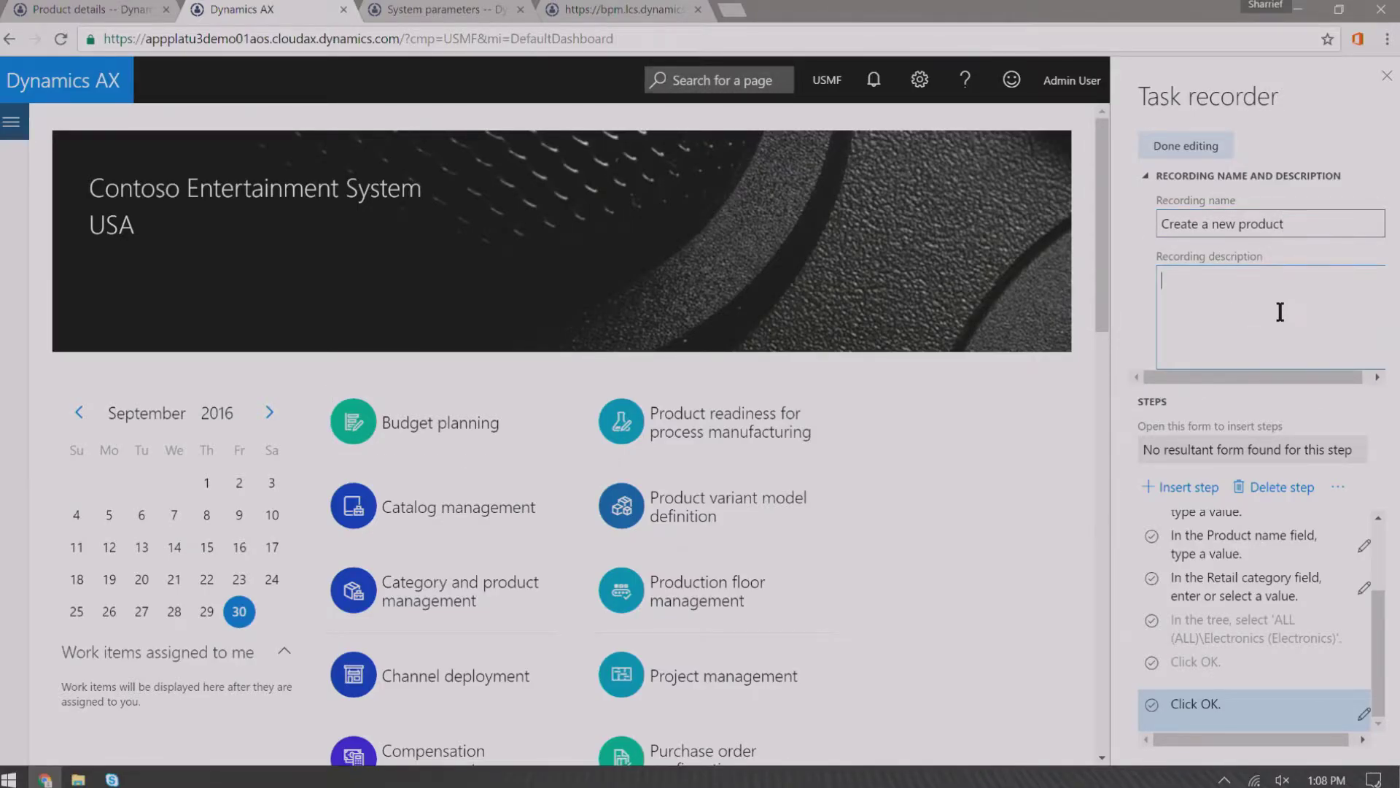
left_click(1145, 176)
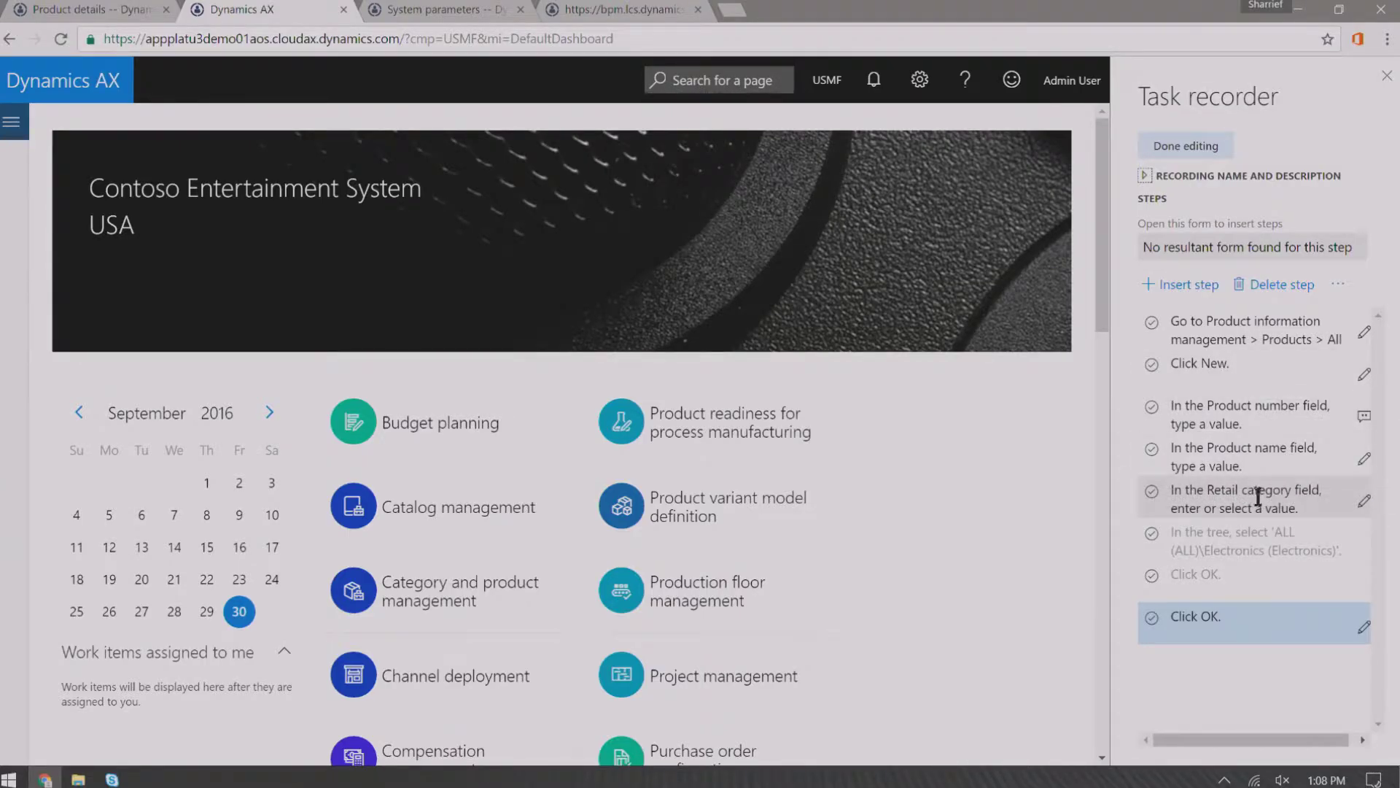
left_click(1219, 457)
left_click_drag(1218, 451, 1220, 458)
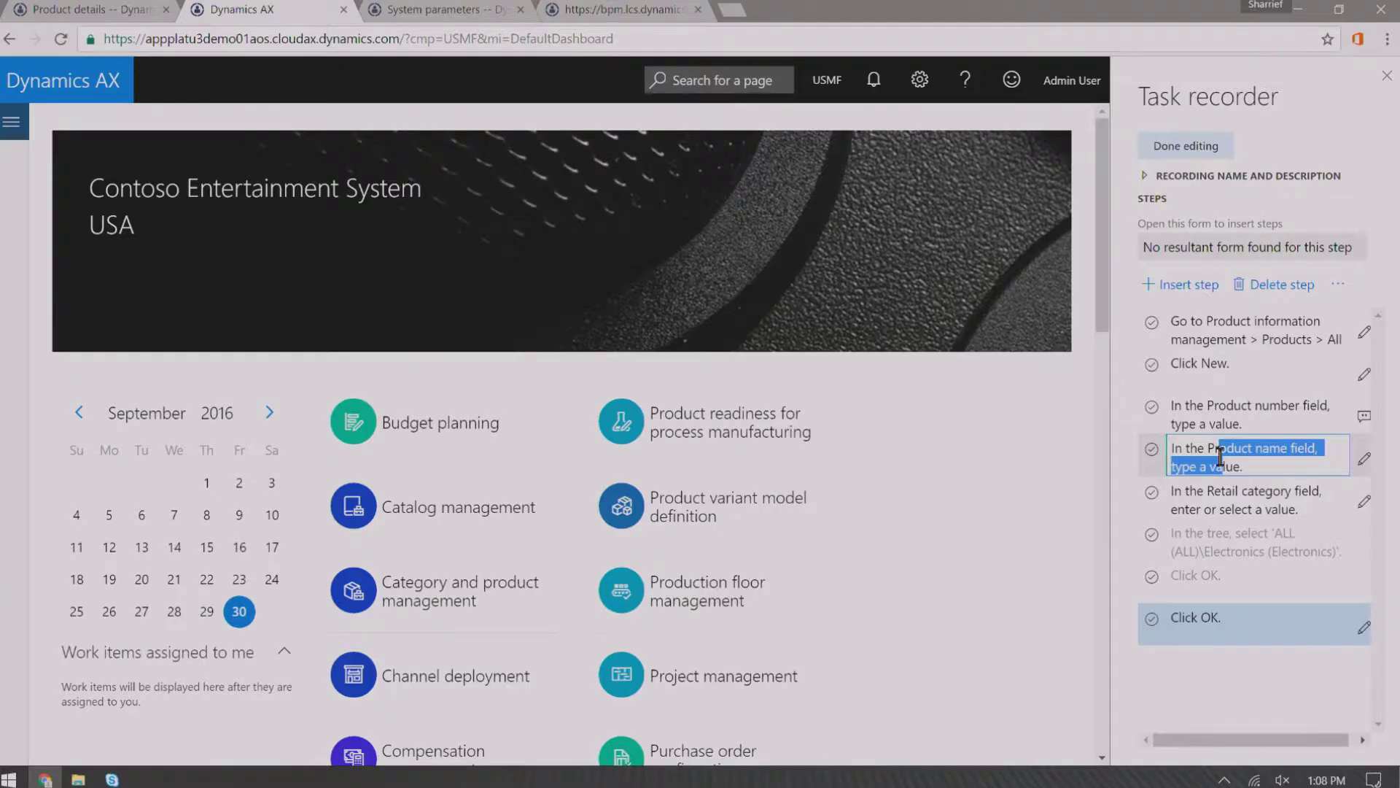
left_click(1225, 457)
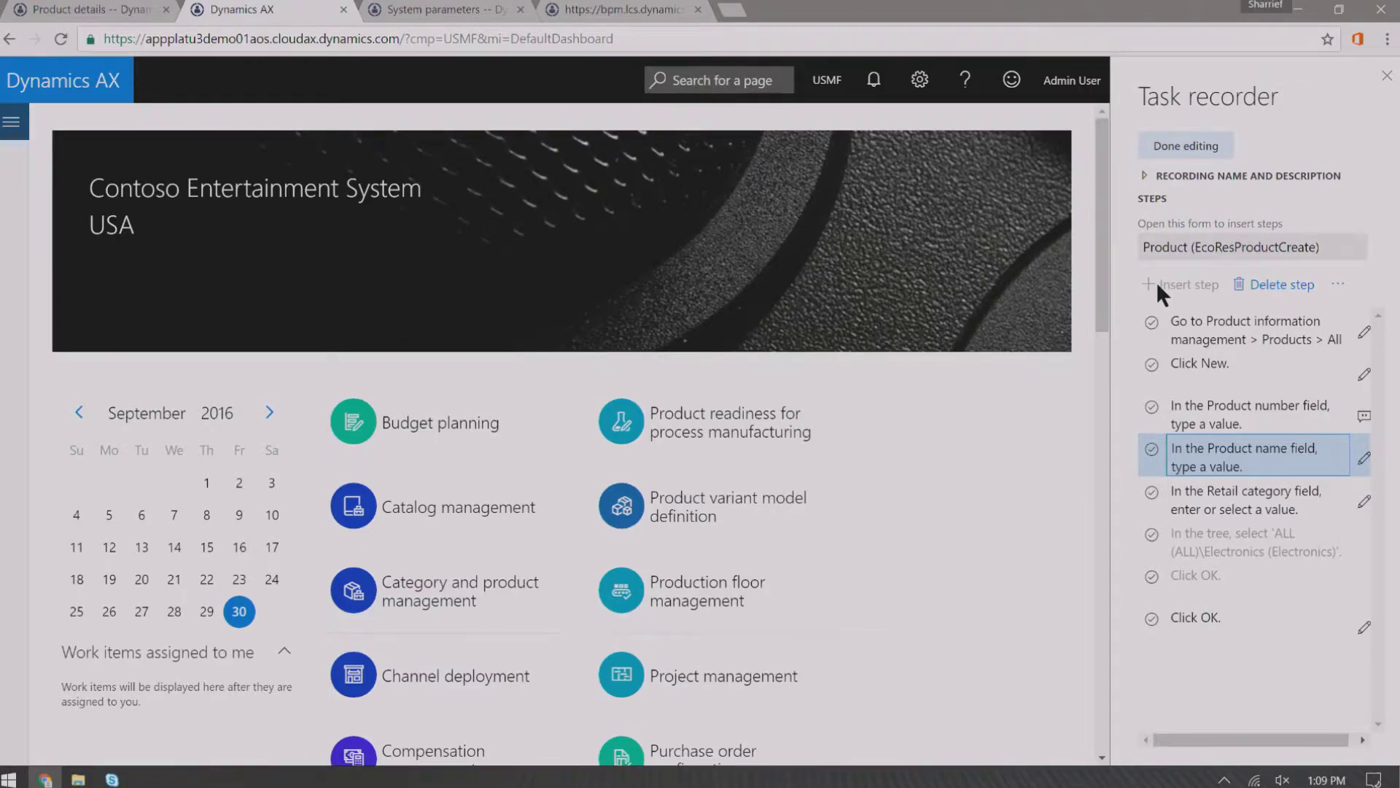
Open All products and product masters in Product information management and start a new product
left_click(13, 126)
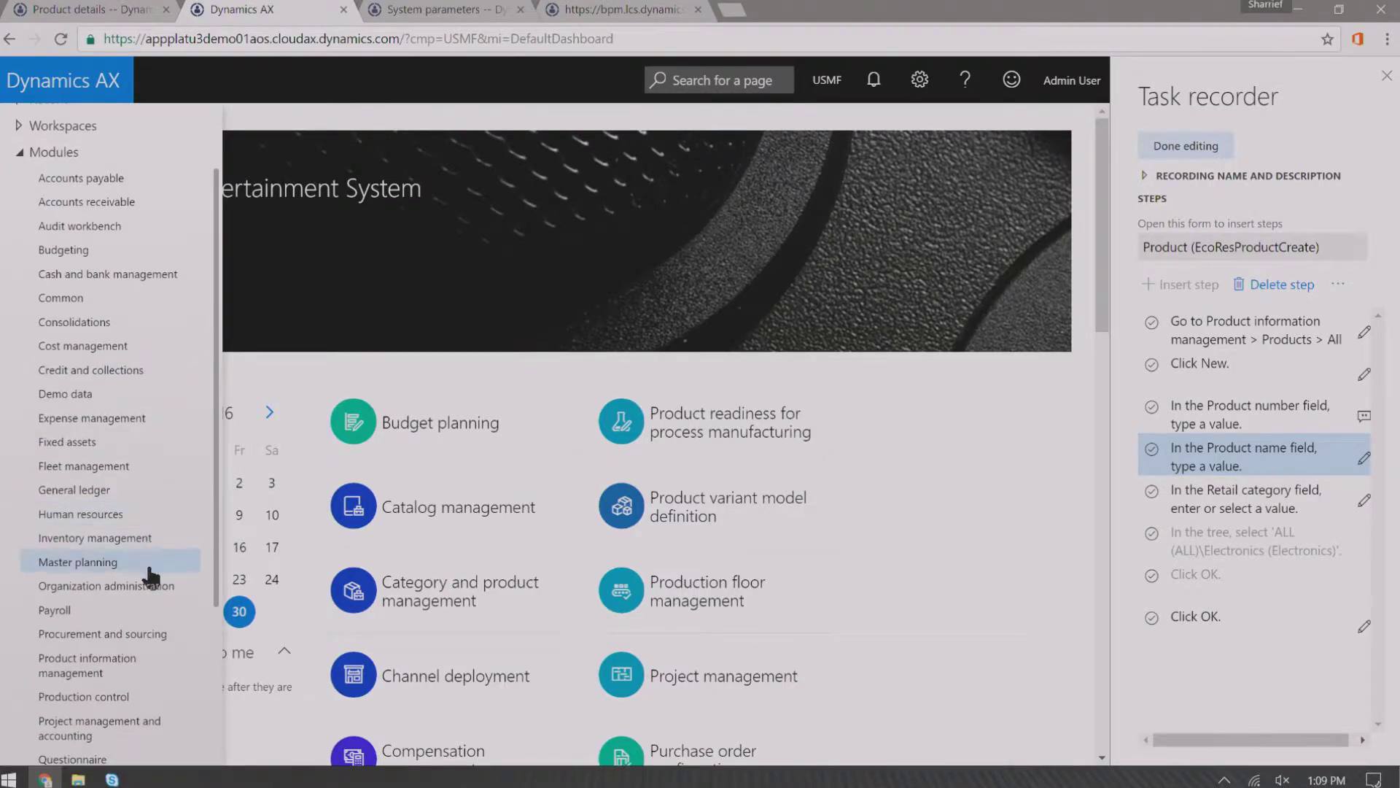
scroll(146, 726, "down", 2)
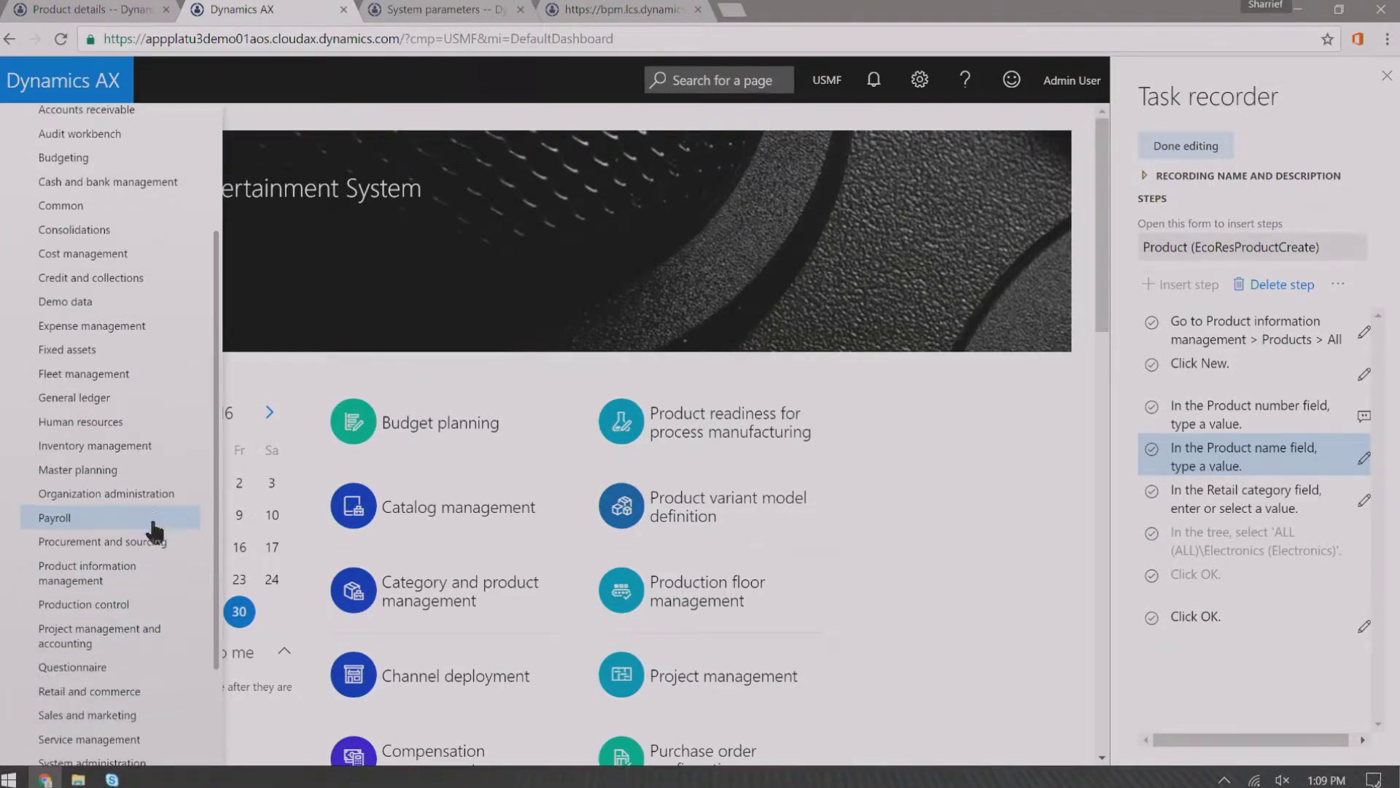
left_click(87, 573)
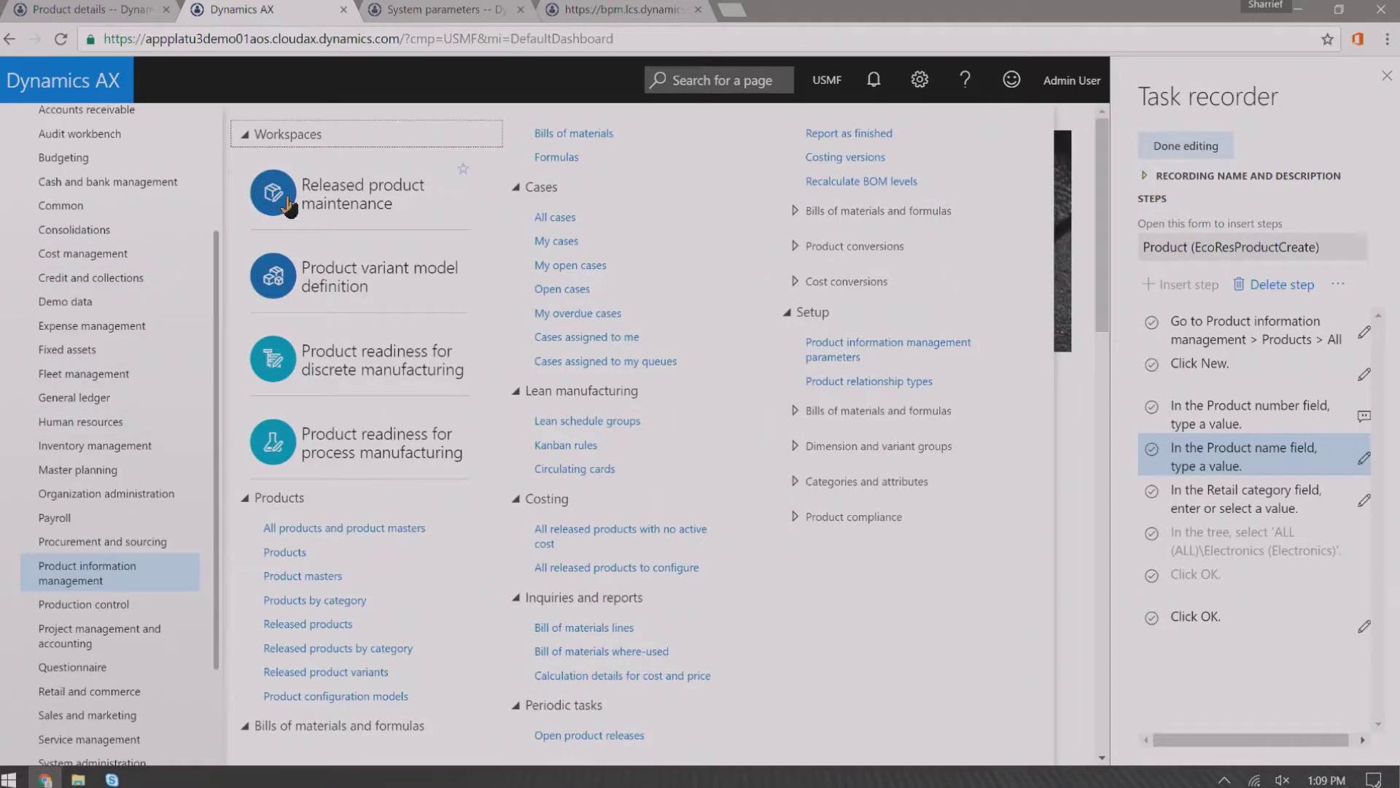
left_click(365, 526)
left_click(59, 123)
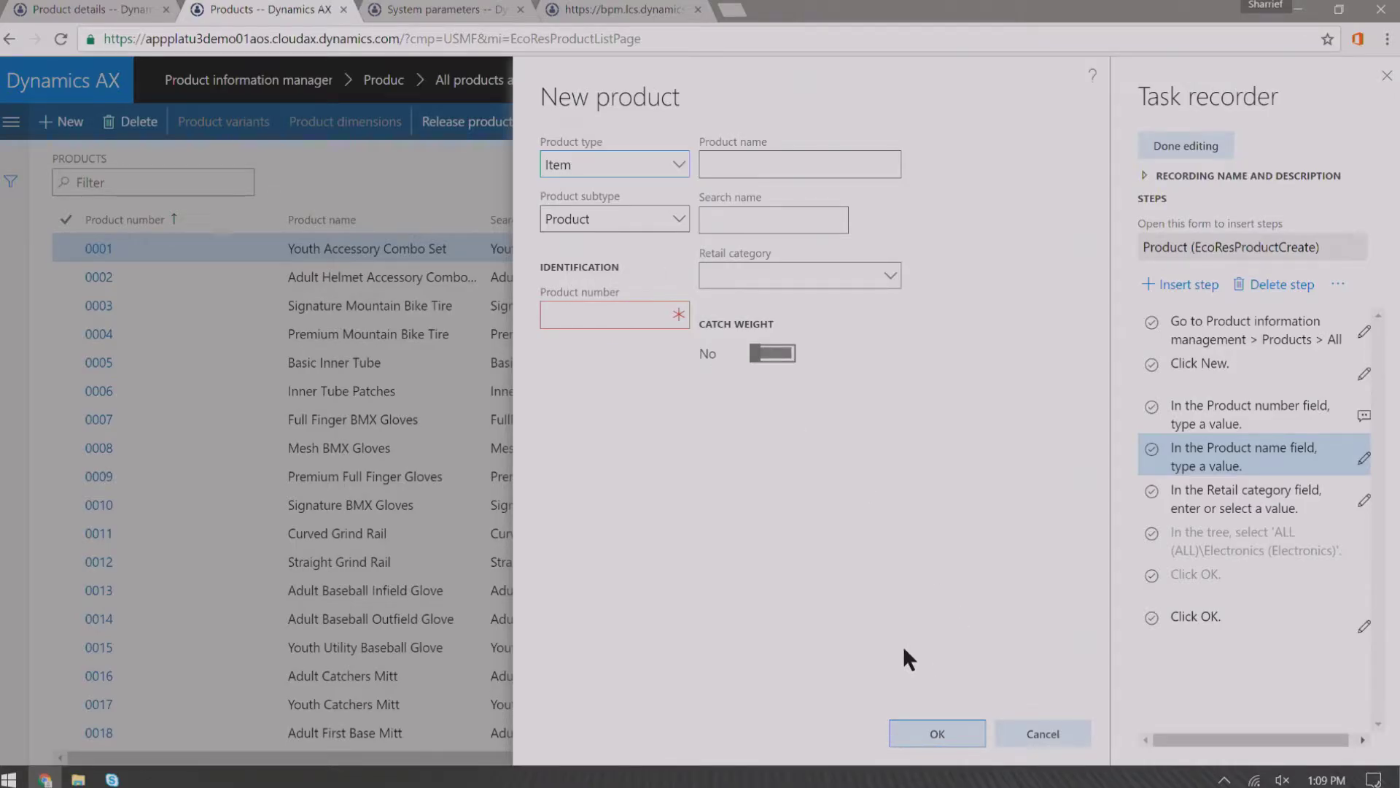
Insert a recorded step that enters "Surface Pro" as the search name, and finish editing the recording
left_click(1188, 284)
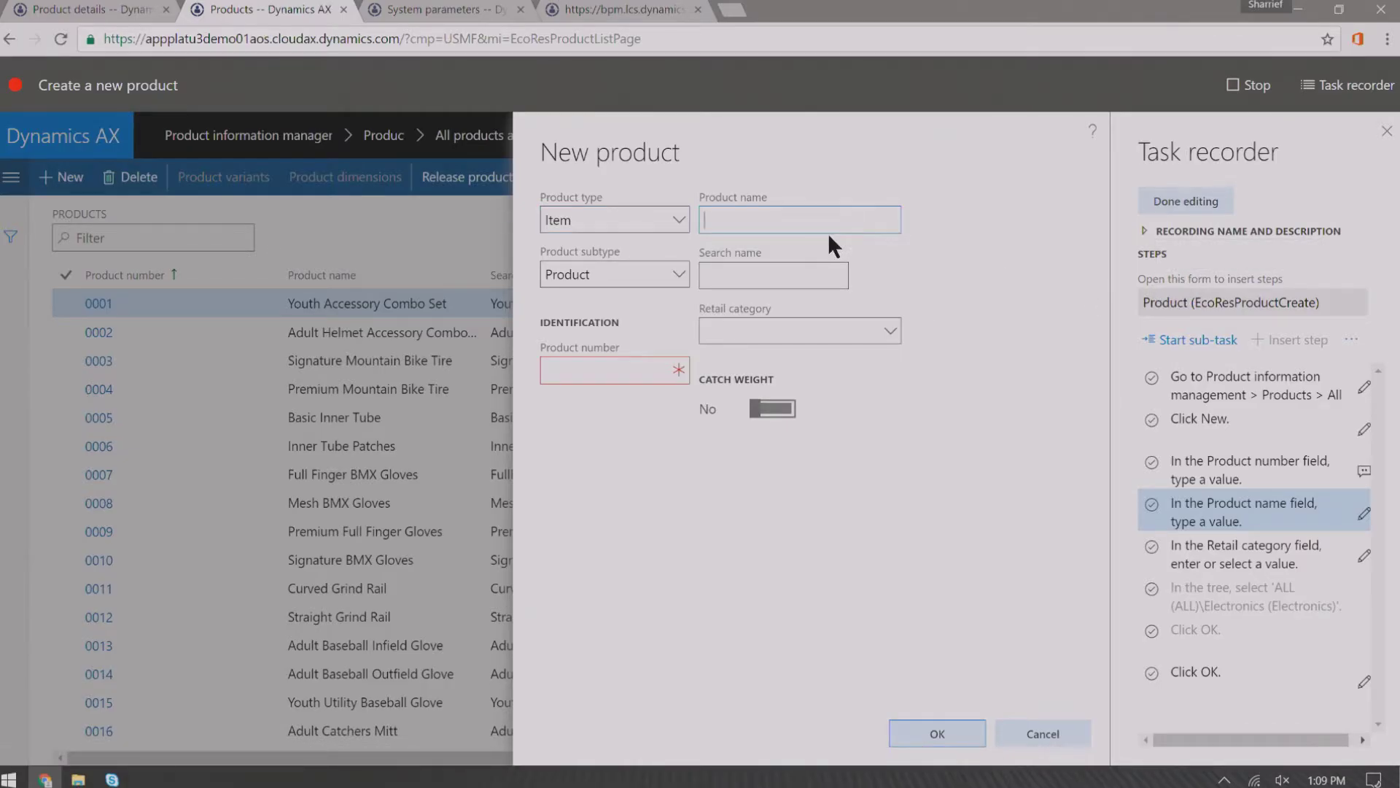
left_click(802, 278)
type("Surface Pro")
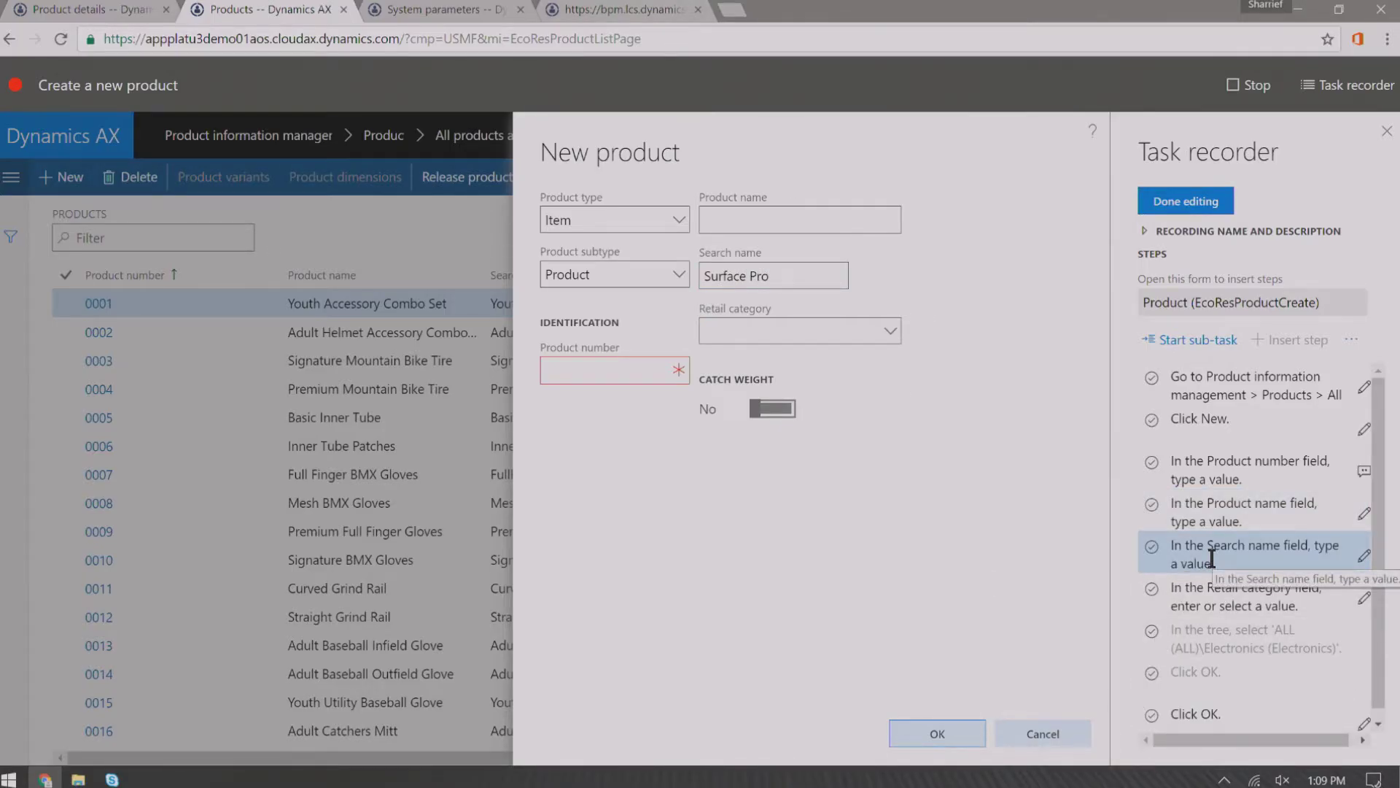
left_click(1249, 85)
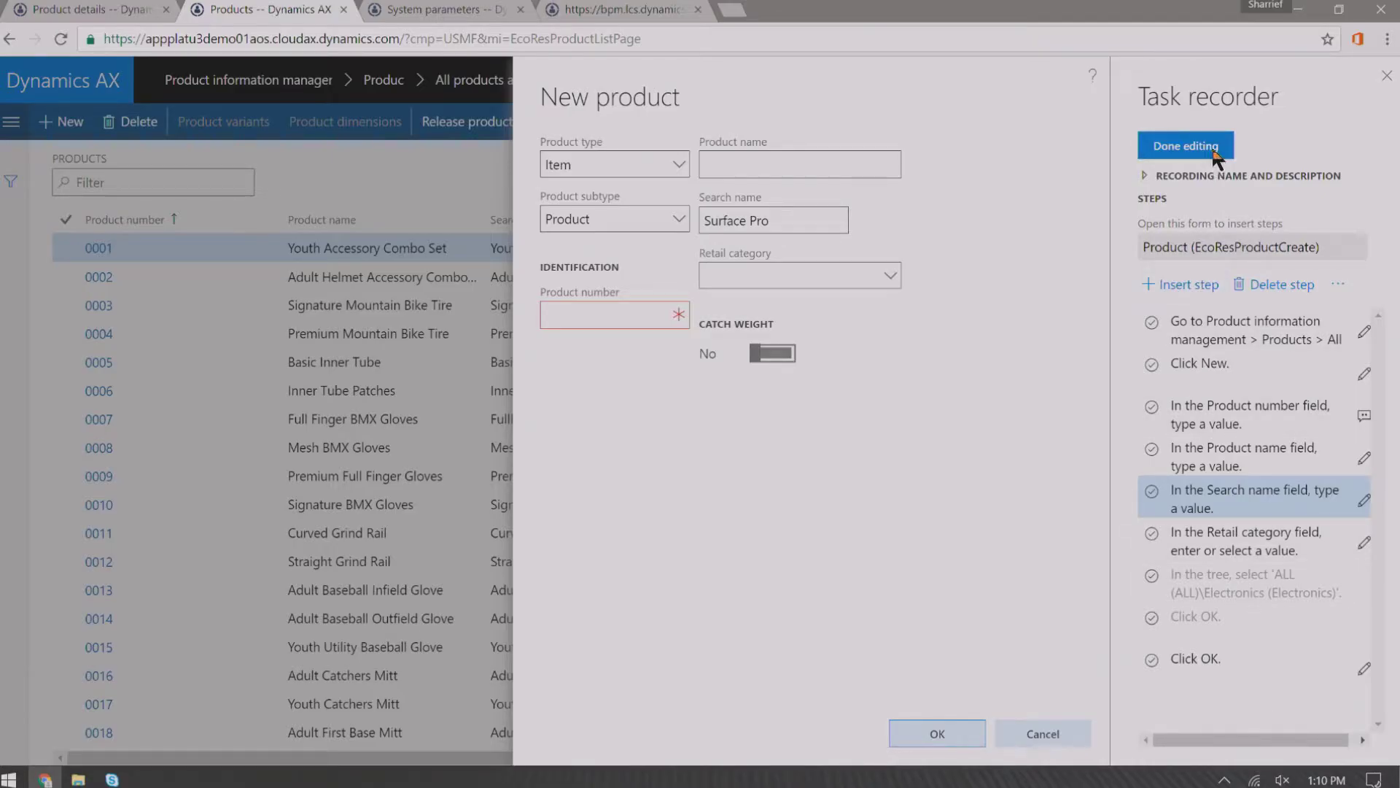
left_click(1186, 146)
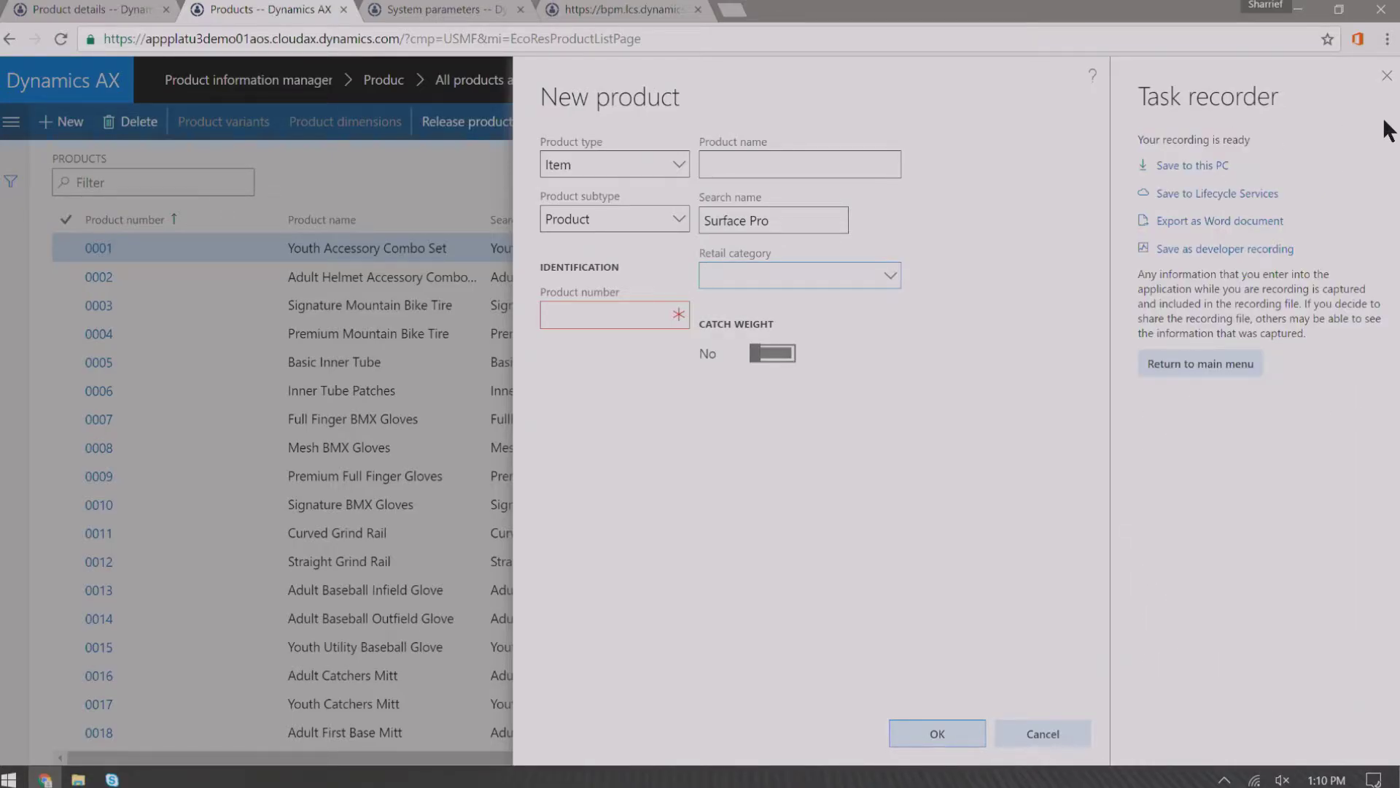
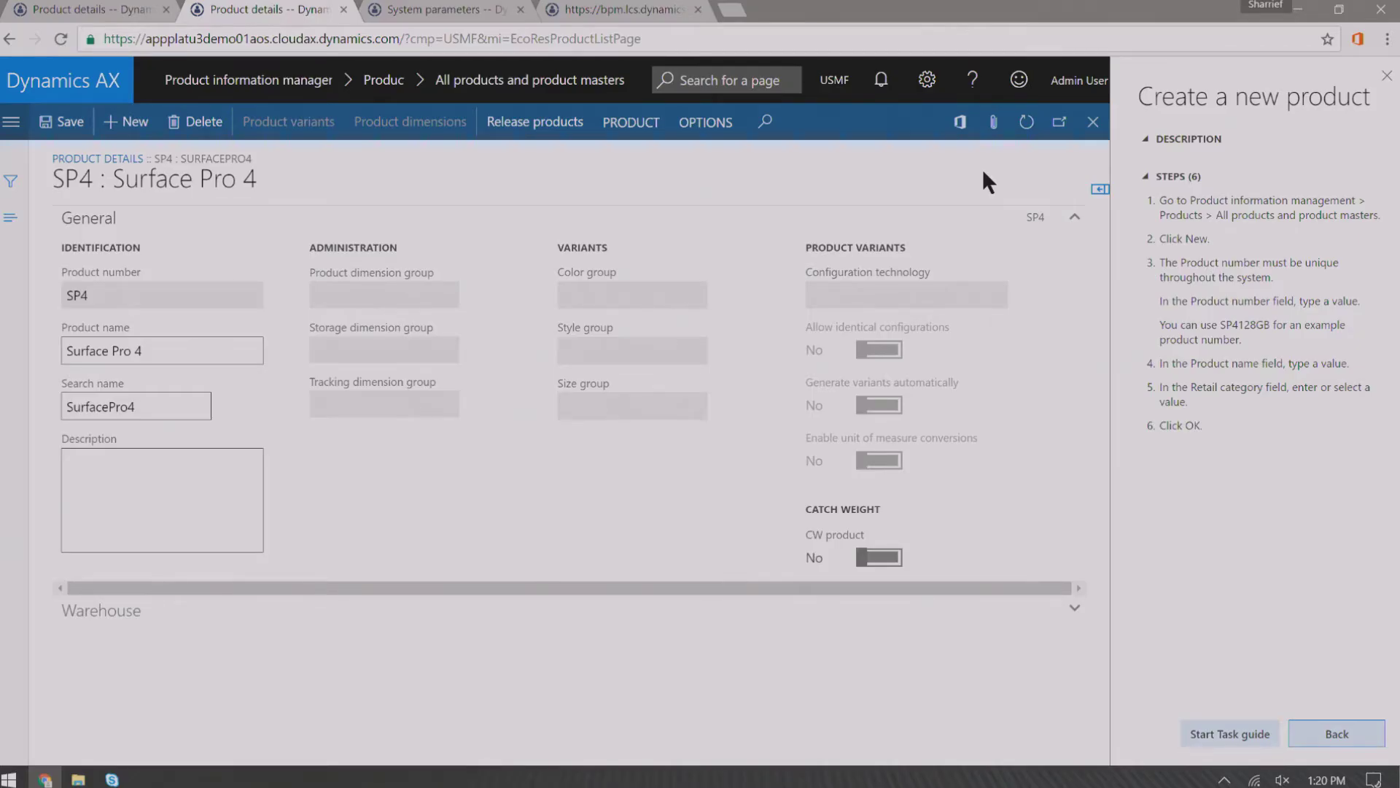
Examine the System parameters page's location in System administration and its list of task guide libraries in the Help settings
left_click(439, 8)
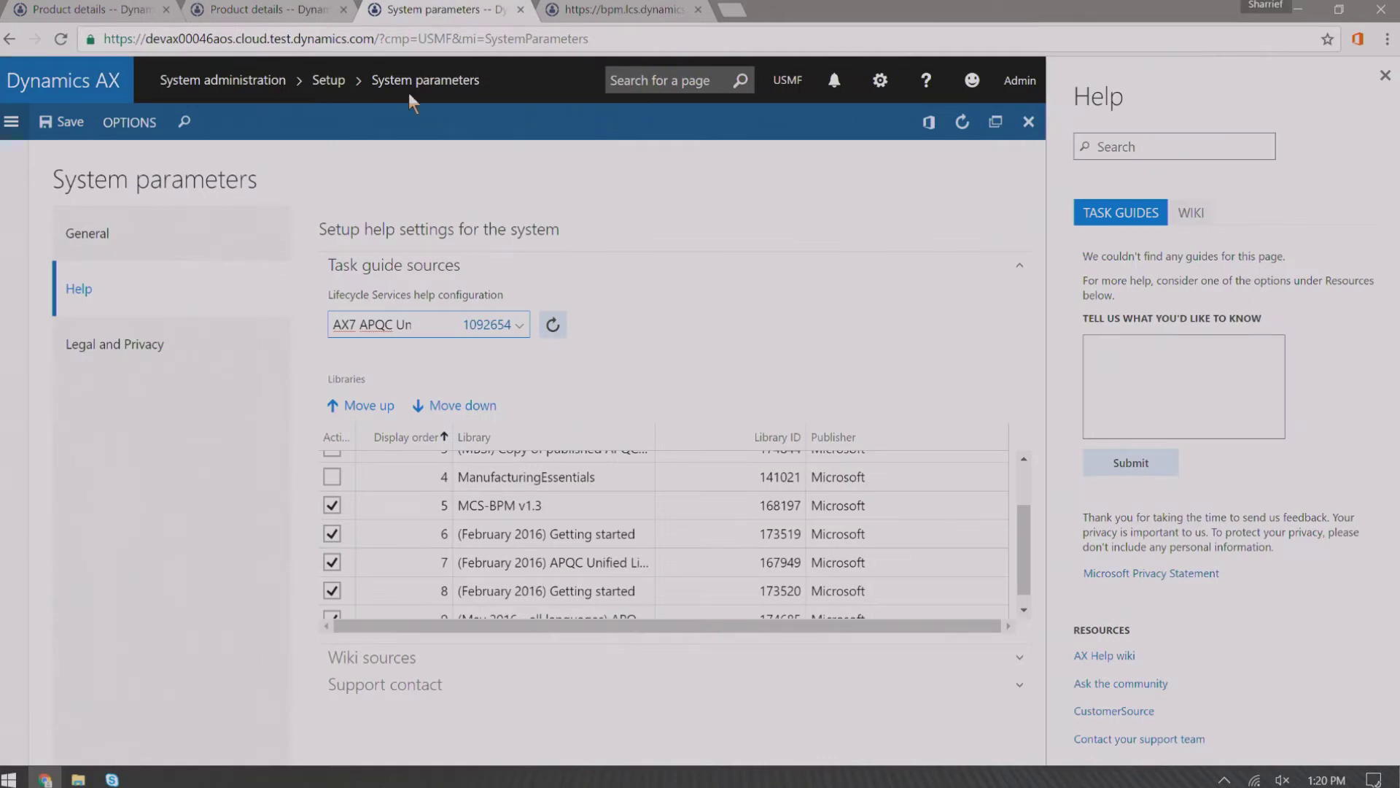
left_click(28, 125)
scroll(109, 510, "down", 6)
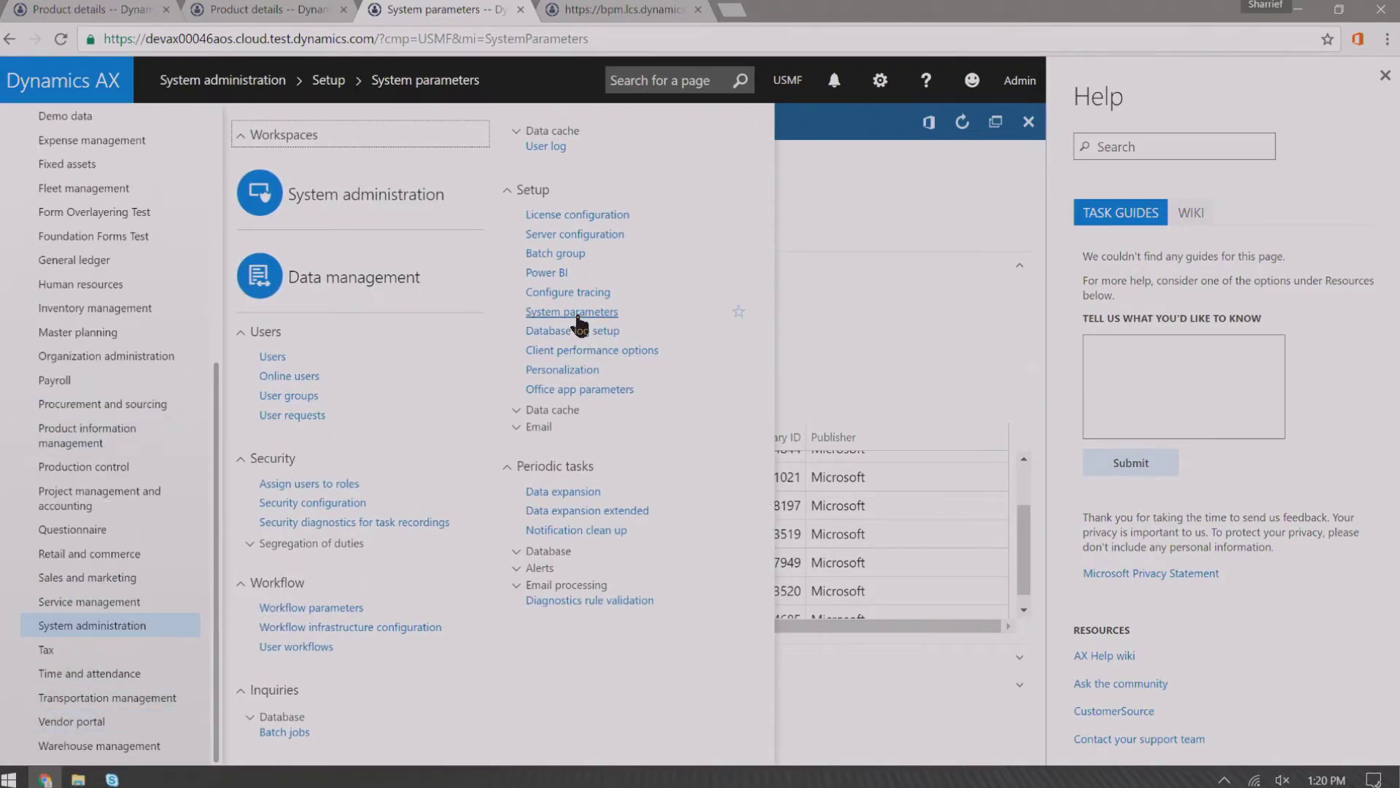
left_click(935, 178)
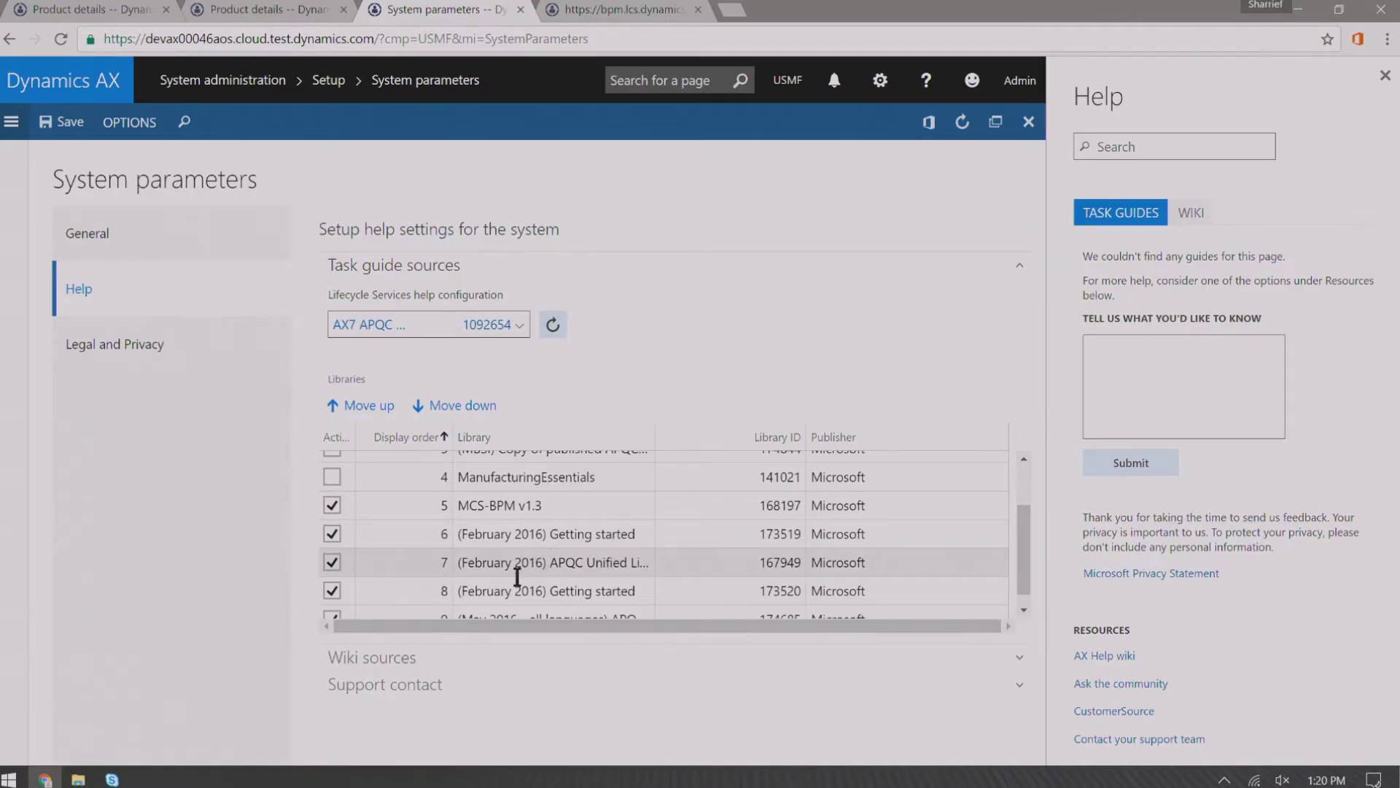
scroll(444, 571, "down", 1)
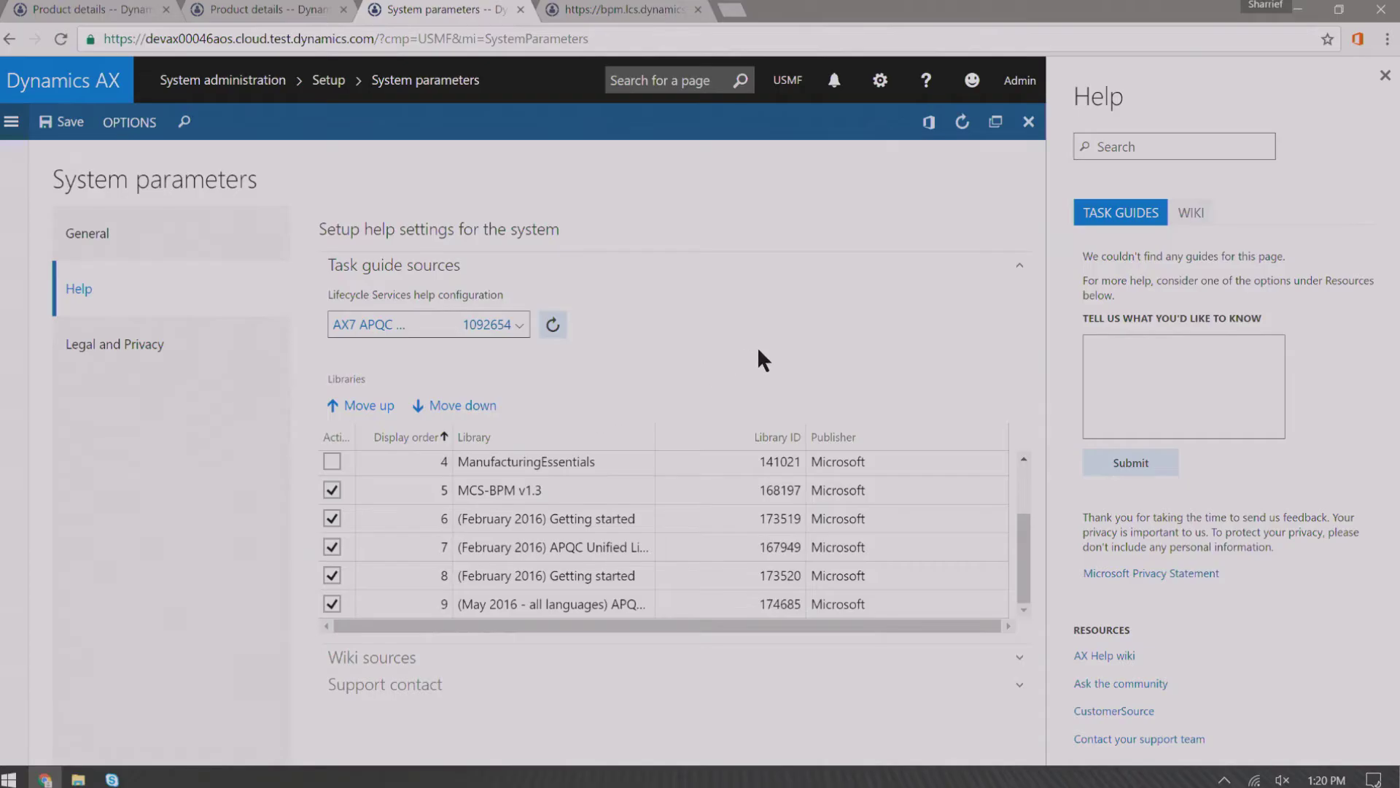
scroll(640, 496, "up", 3)
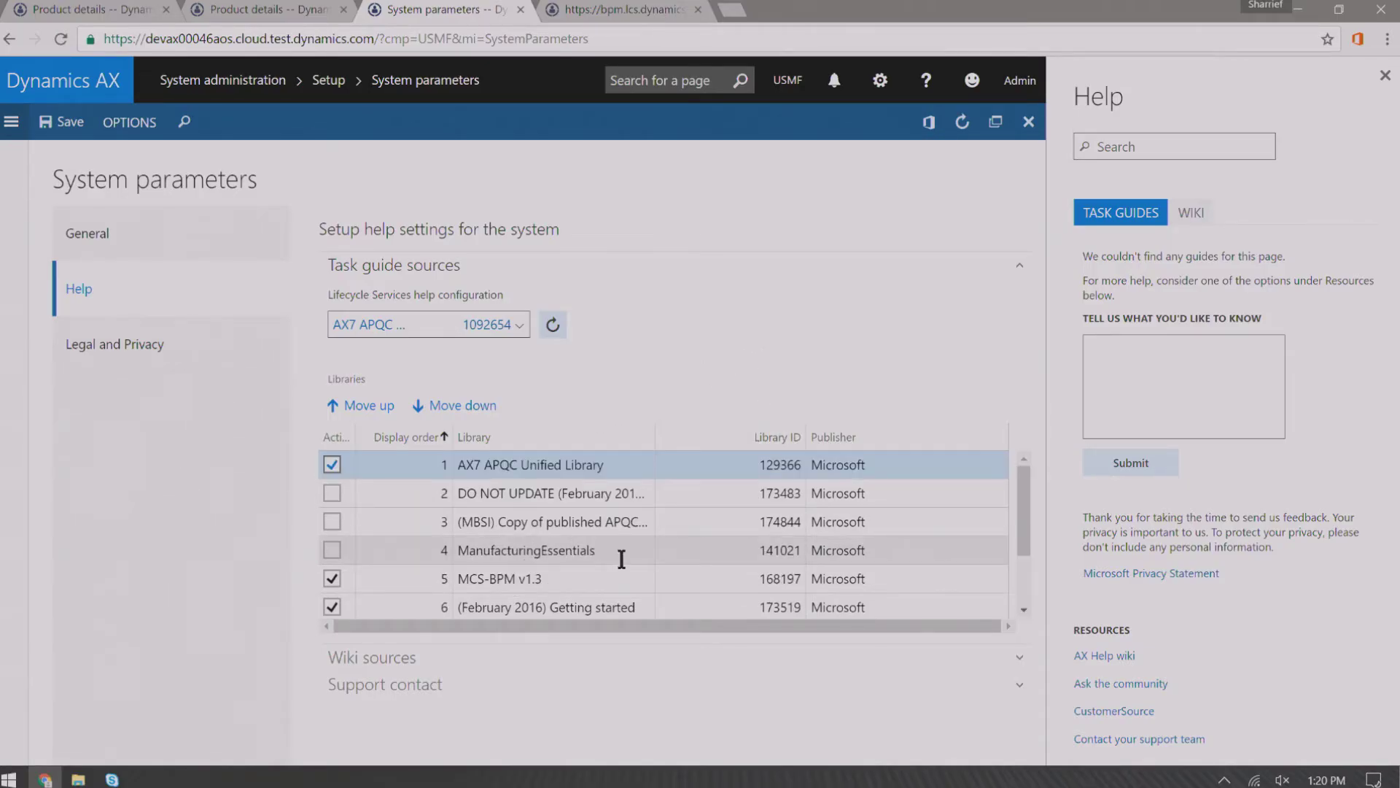
scroll(622, 557, "down", 3)
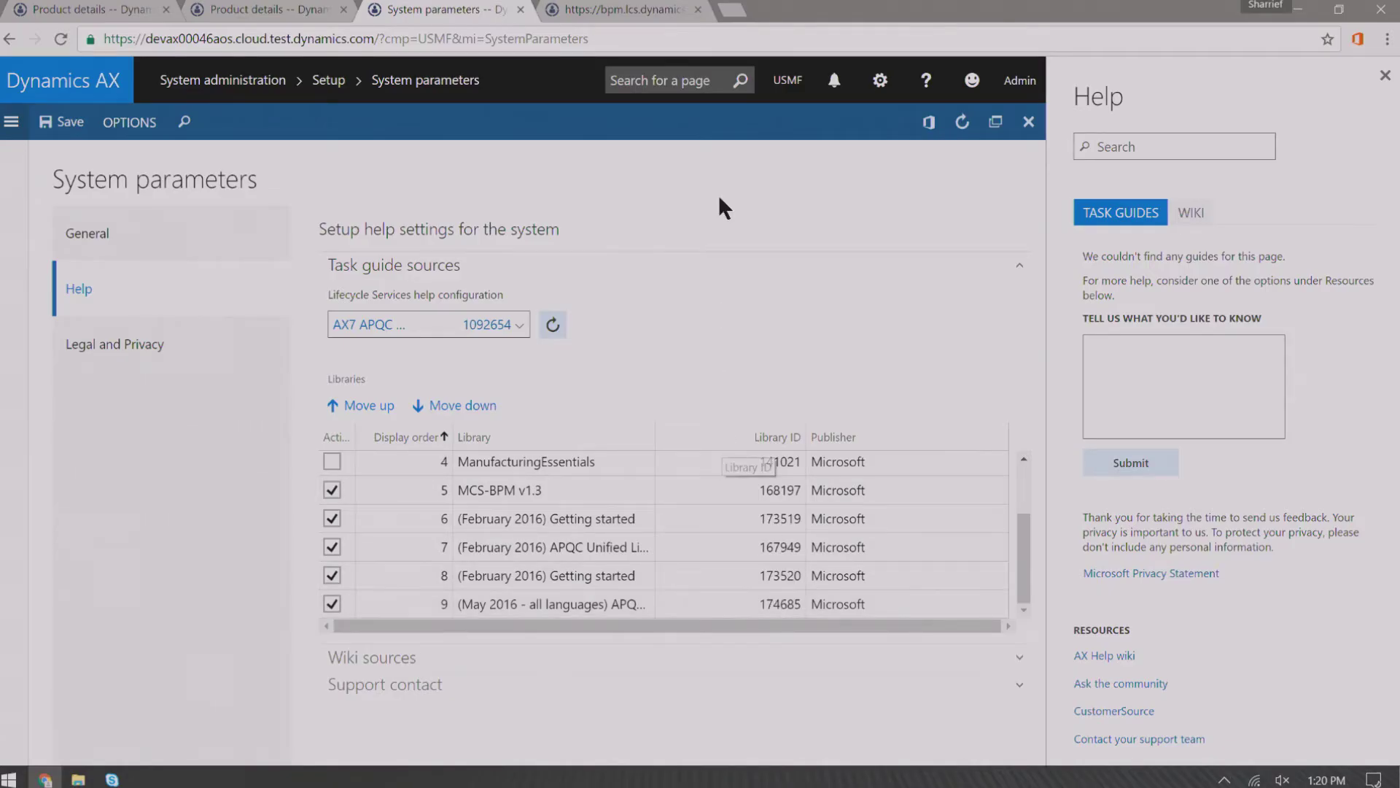
Examine the May 2016 APQC Unified Library's process hierarchy in Lifecycle Services, and return to System parameters
left_click(605, 7)
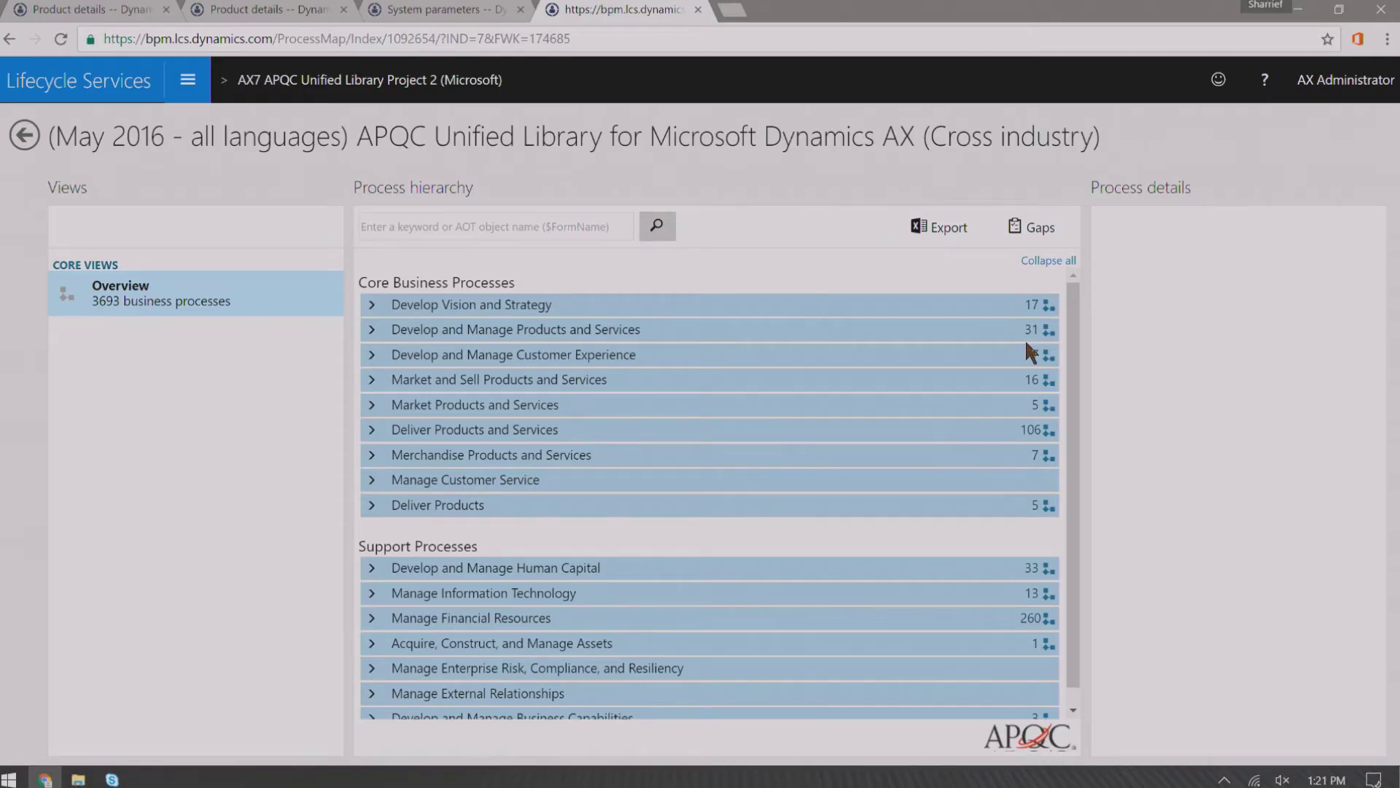
scroll(1025, 343, "down", 1)
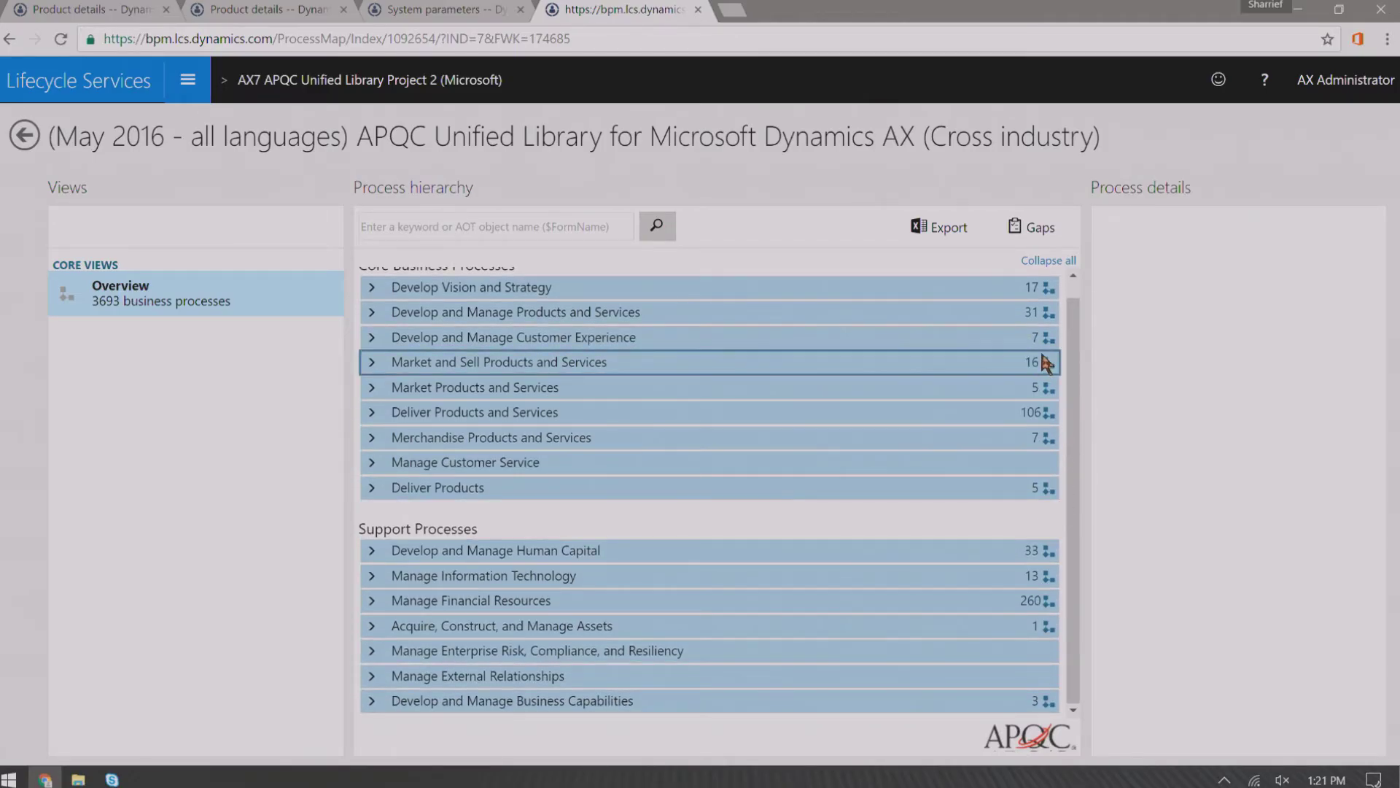
scroll(1031, 369, "up", 1)
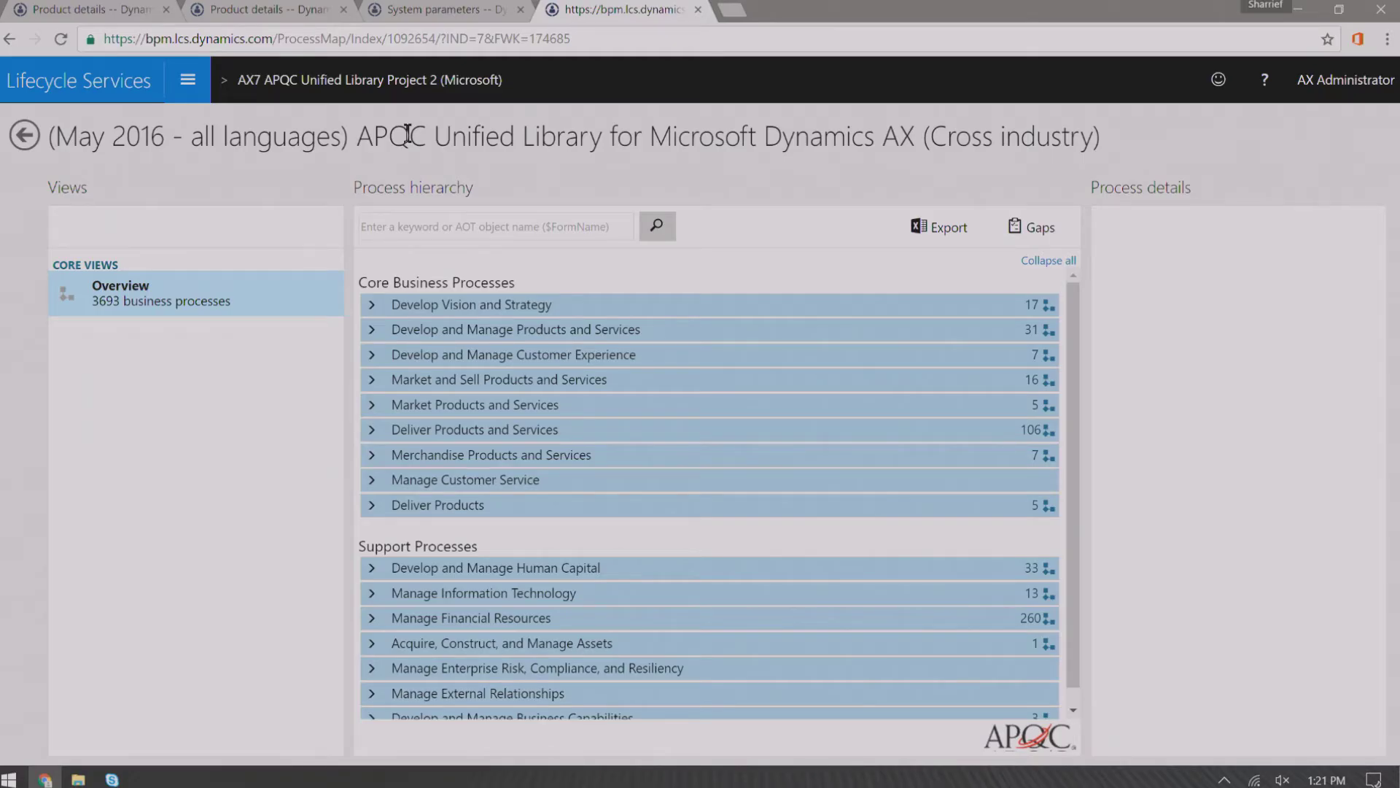
left_click(392, 9)
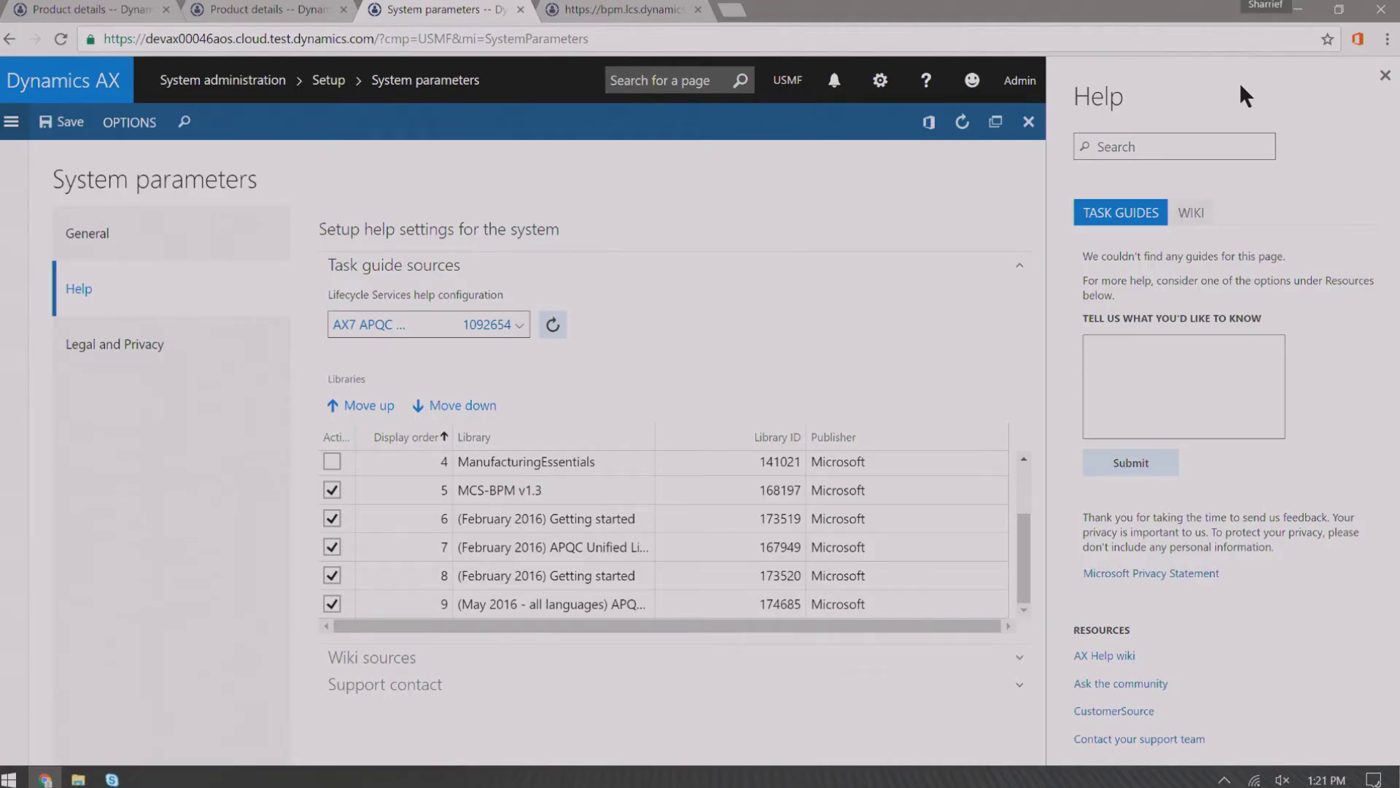
Close System parameters and open All products and product masters in Product information management to check its available task guides in Help
left_click(1030, 132)
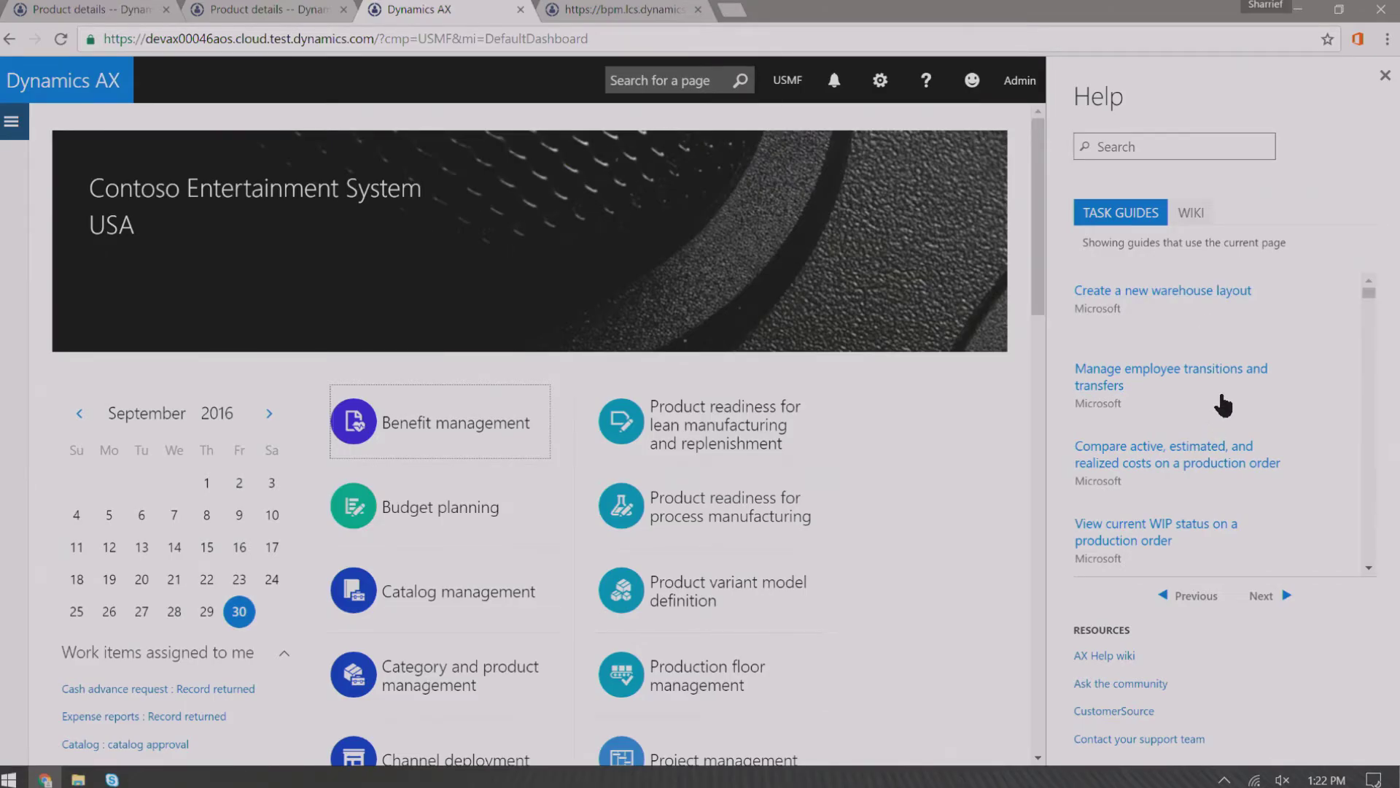
left_click(11, 121)
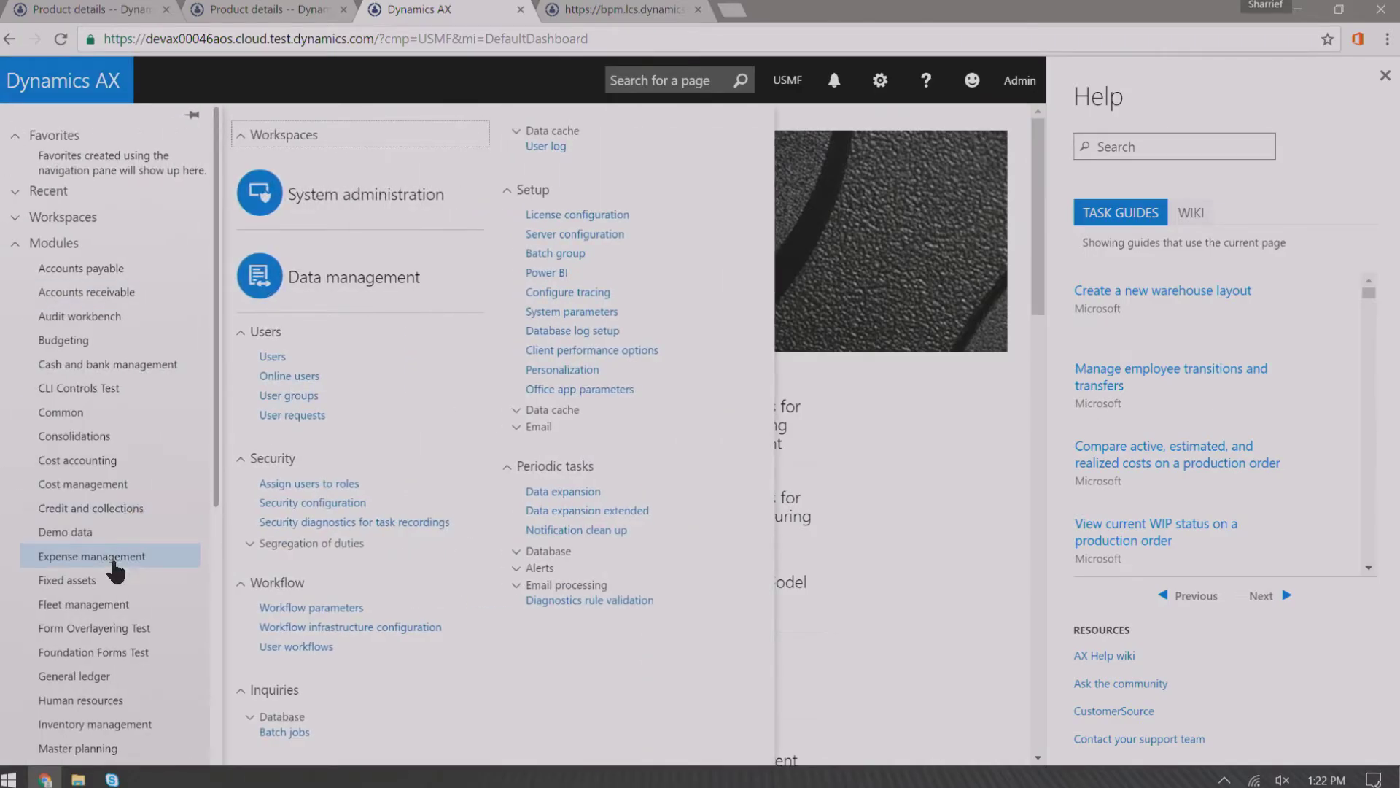
scroll(139, 722, "down", 3)
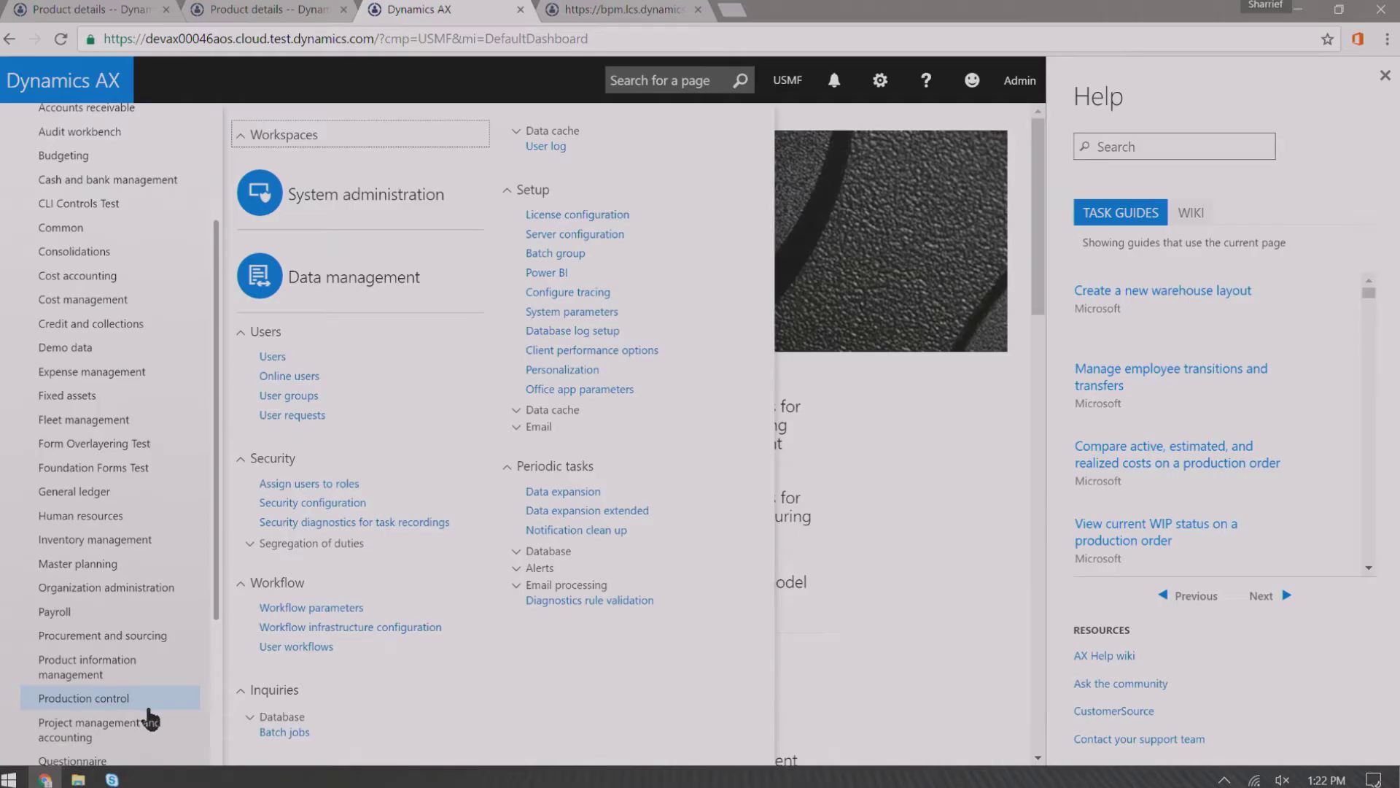
left_click(115, 671)
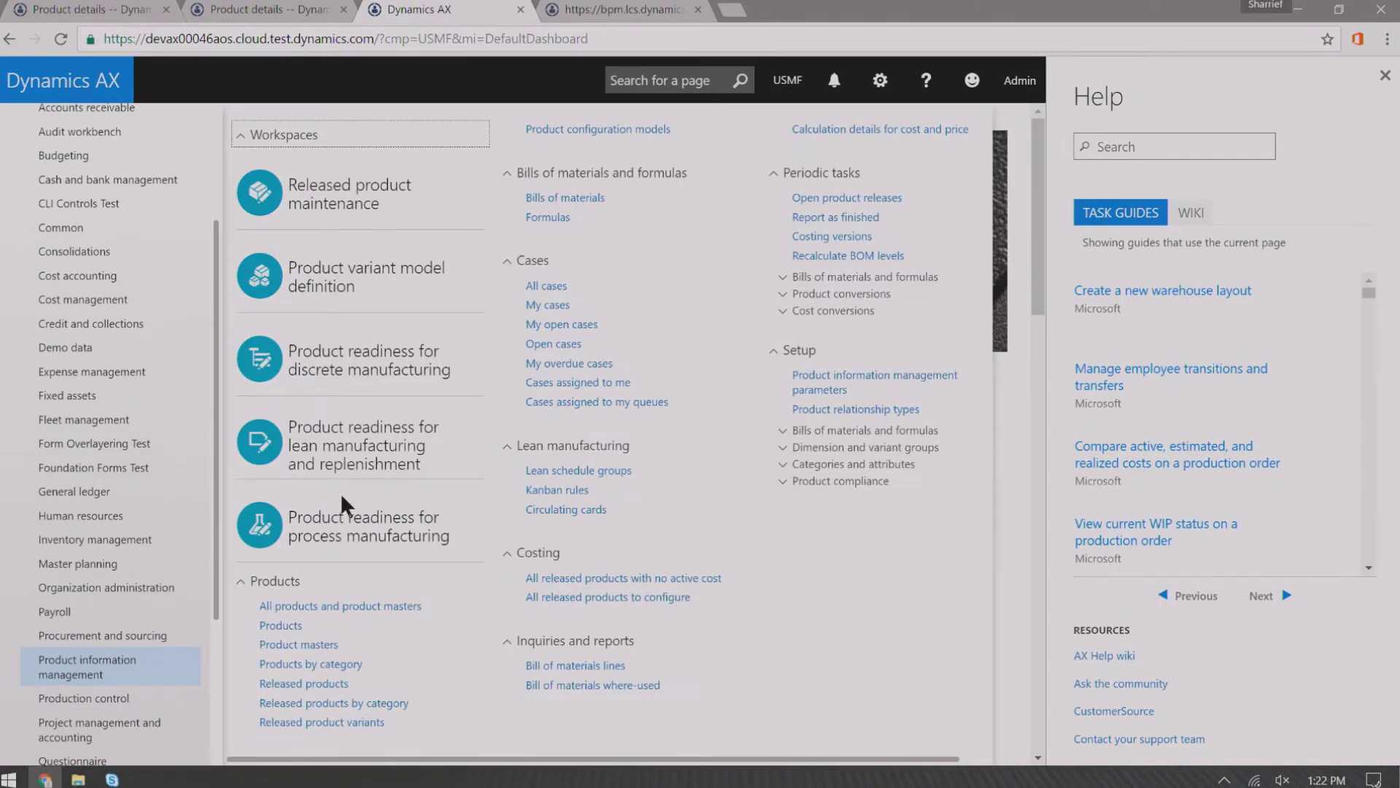
left_click(321, 611)
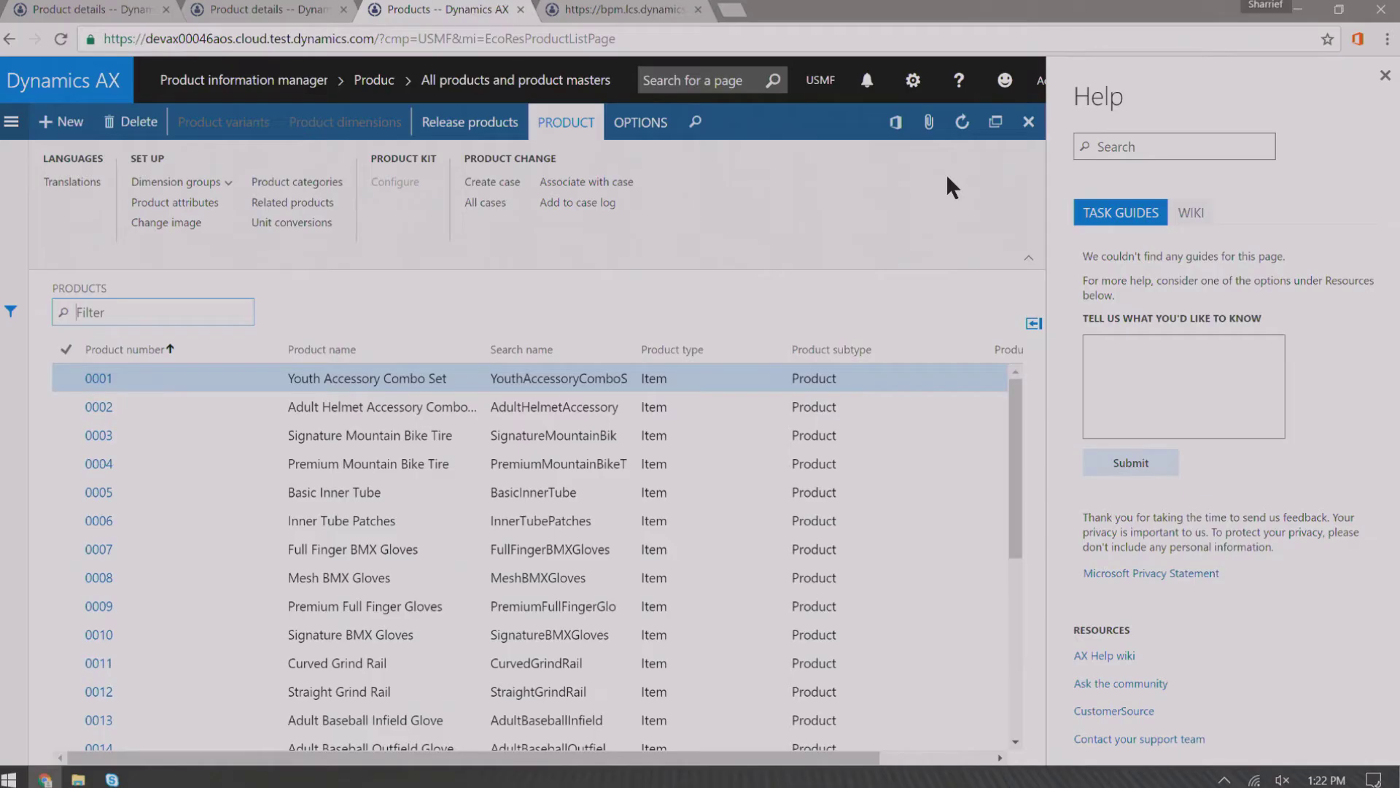
left_click(1028, 260)
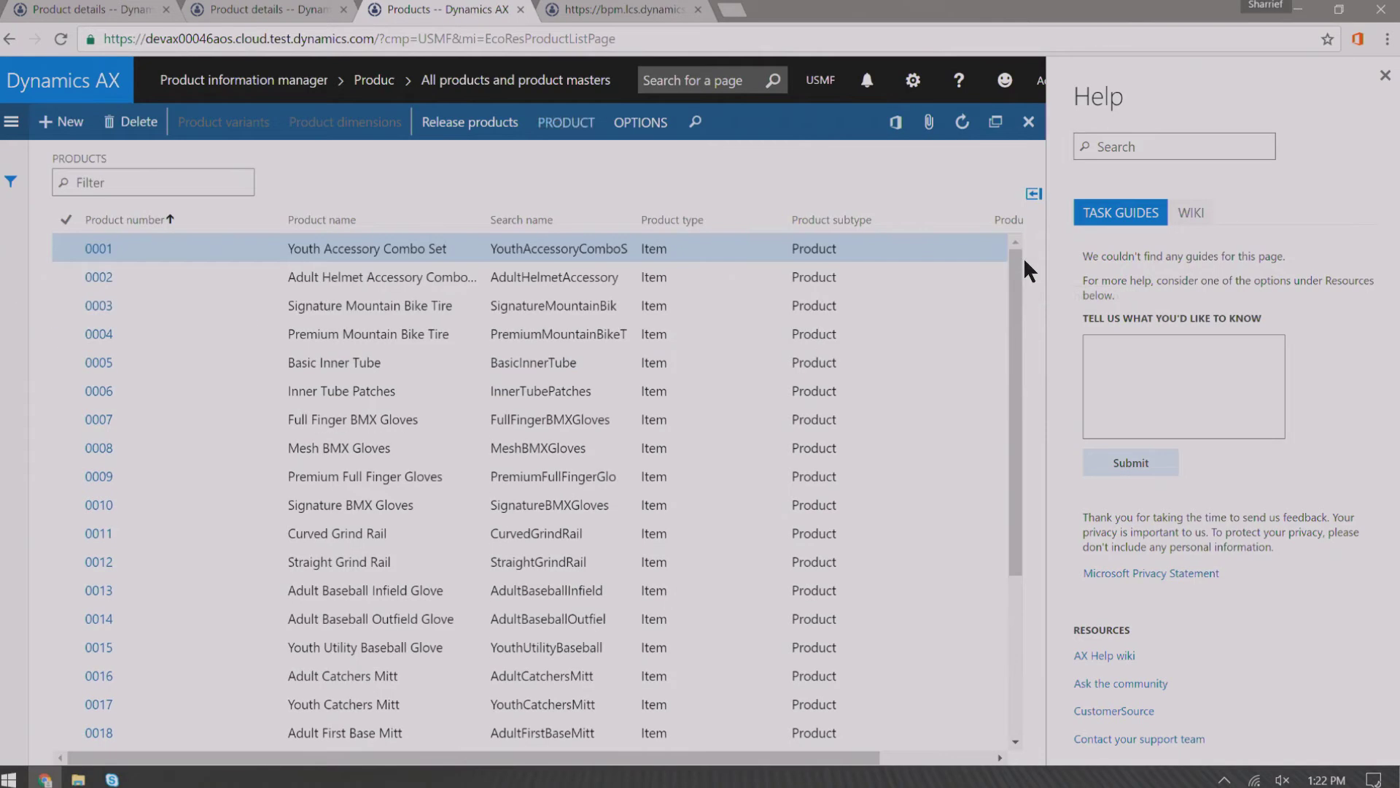
Open All sales orders in Accounts receivable and collapse the expanded action area above the list
left_click(11, 122)
left_click(115, 292)
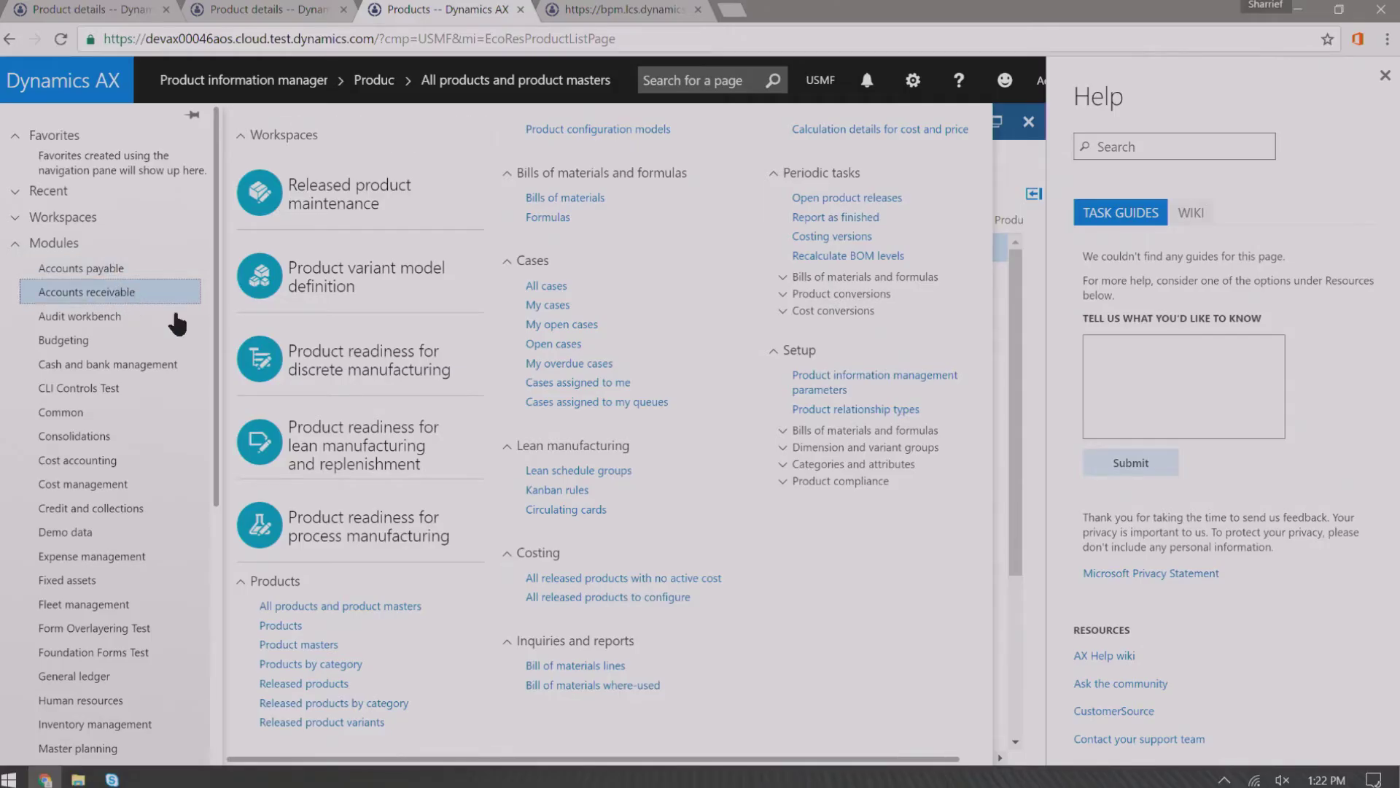
left_click(296, 403)
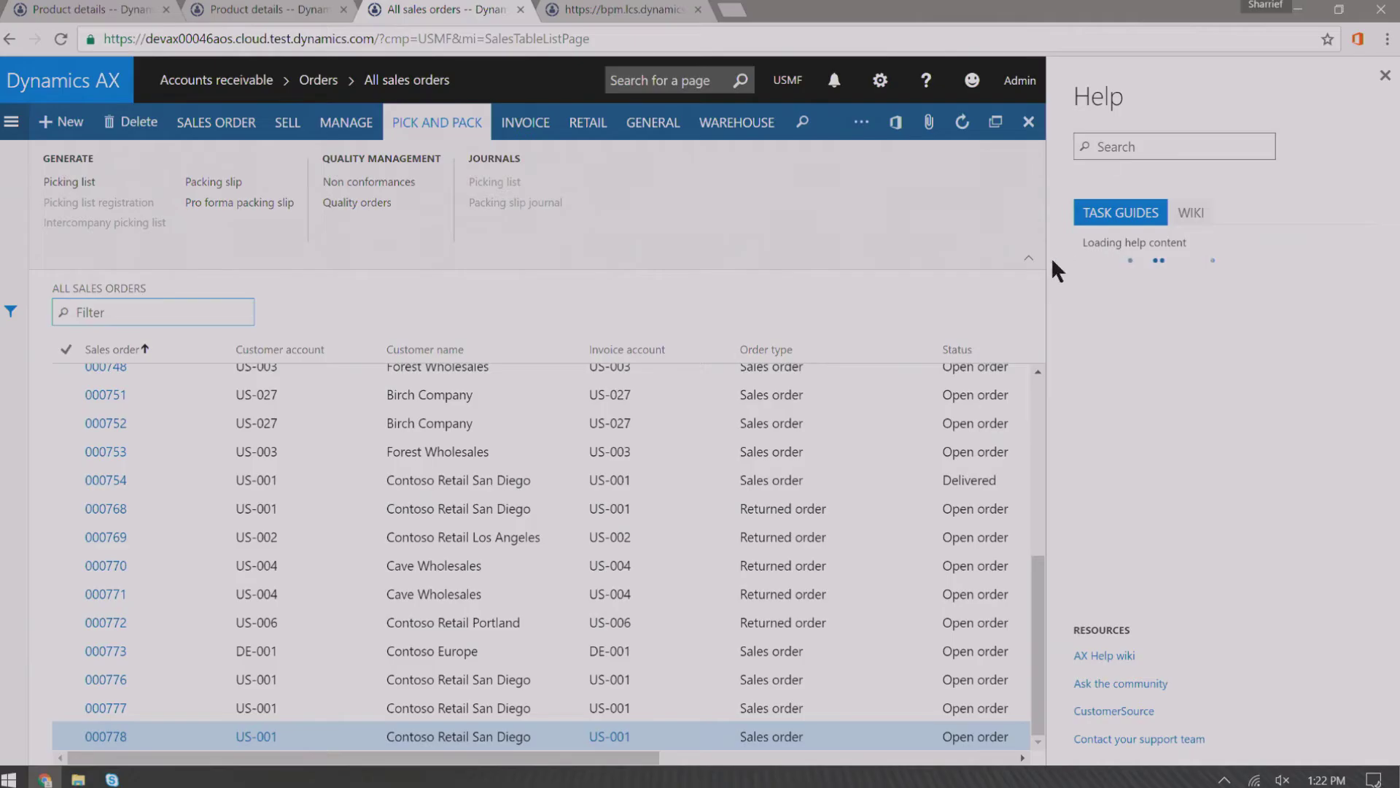
left_click(1029, 261)
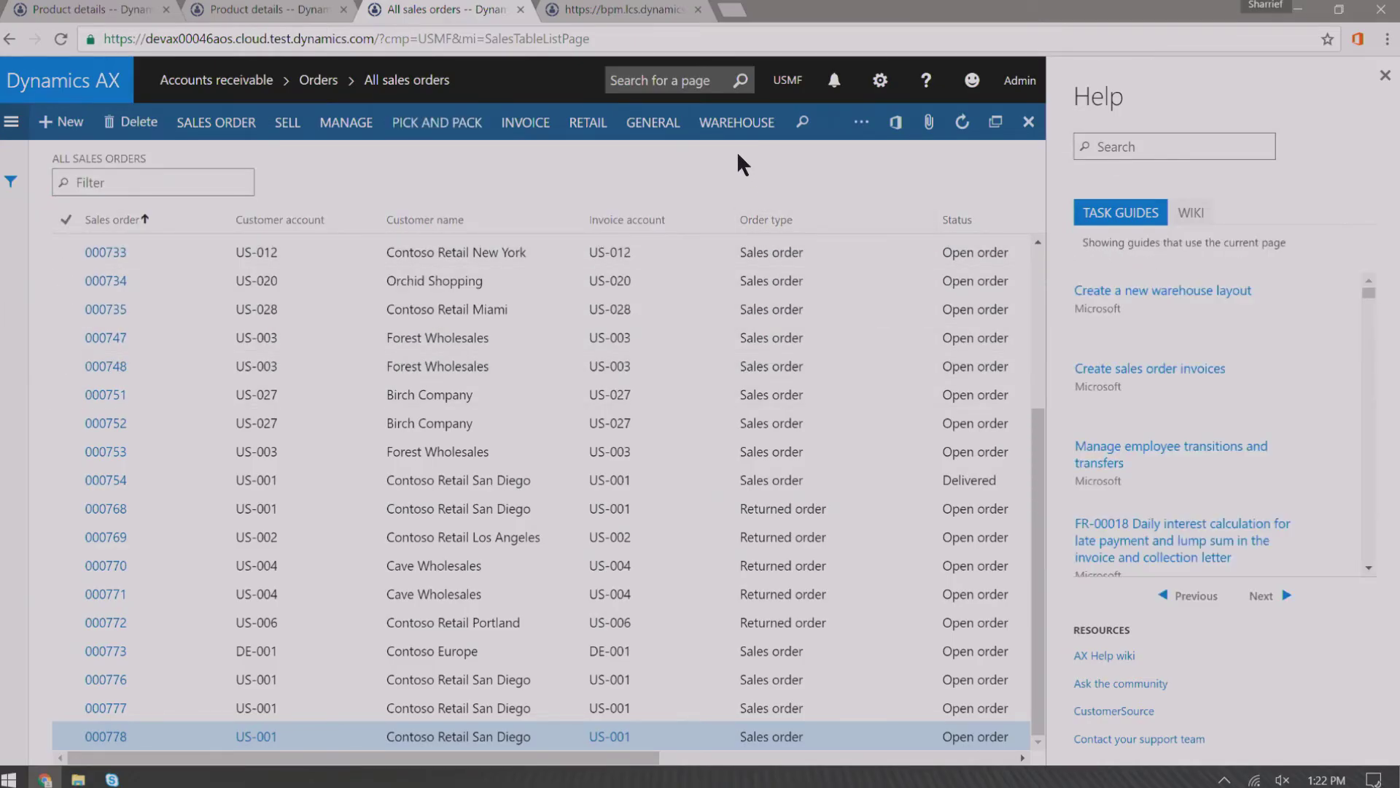
Look up the All sales orders page's form name and search the APQC library in Lifecycle Services for "$SalesTableListPage"
mouse_move(762, 180)
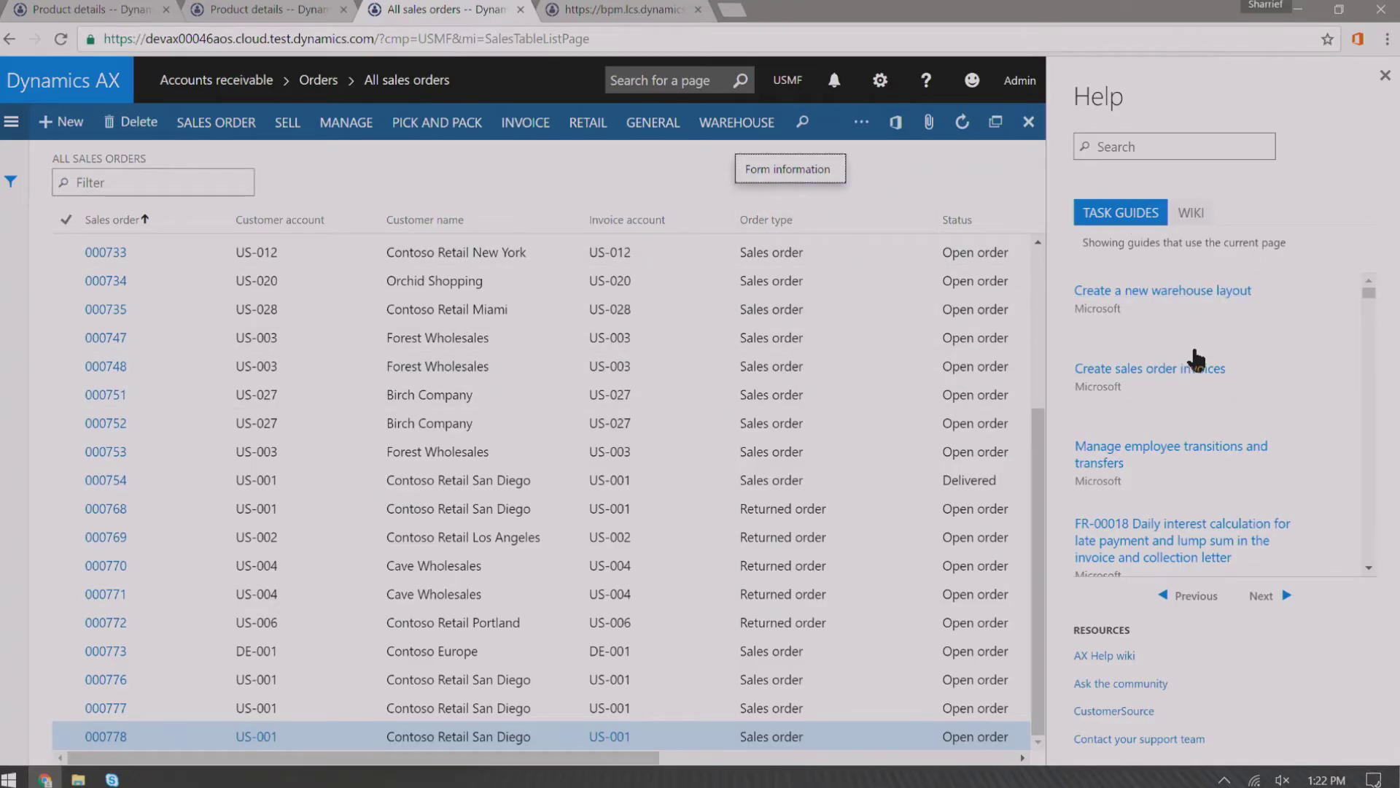
left_click(623, 10)
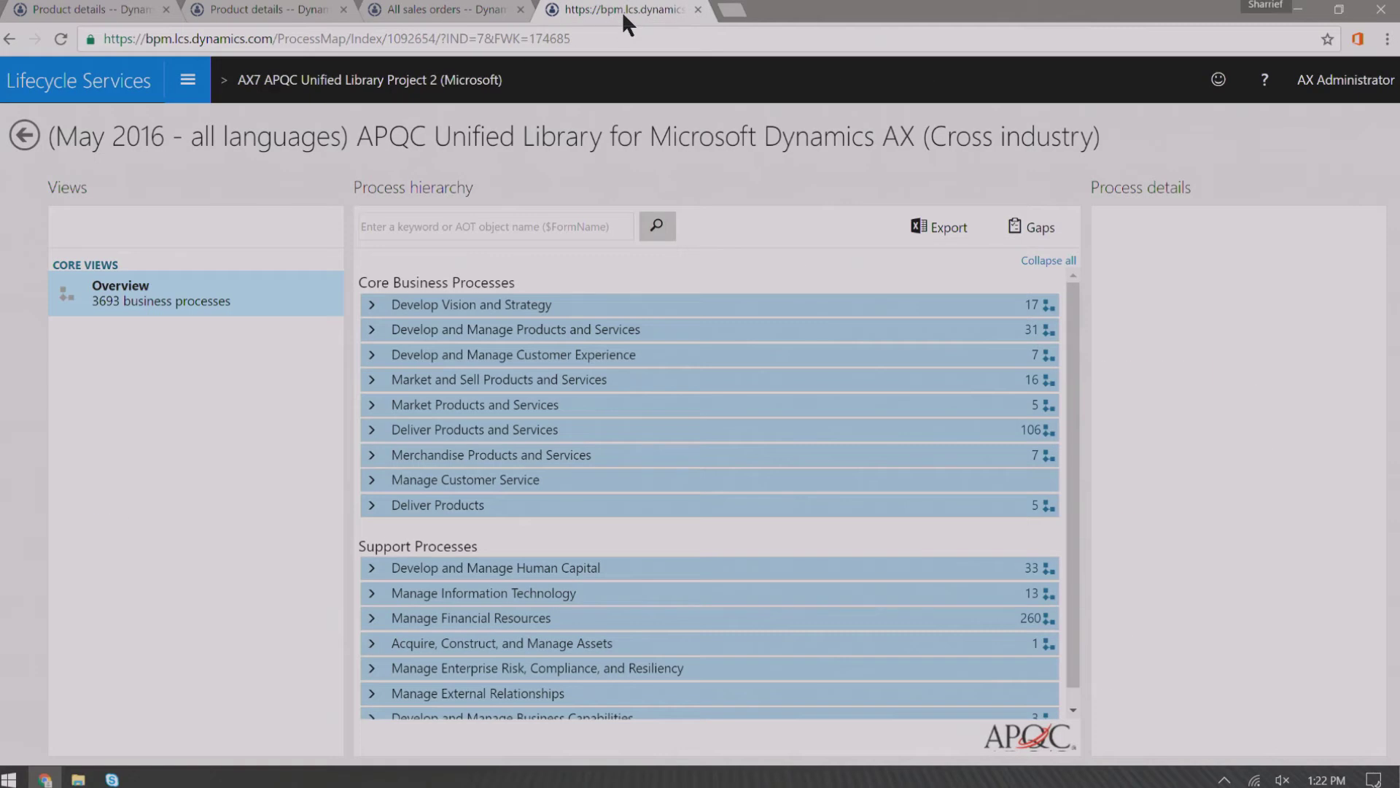
left_click(532, 231)
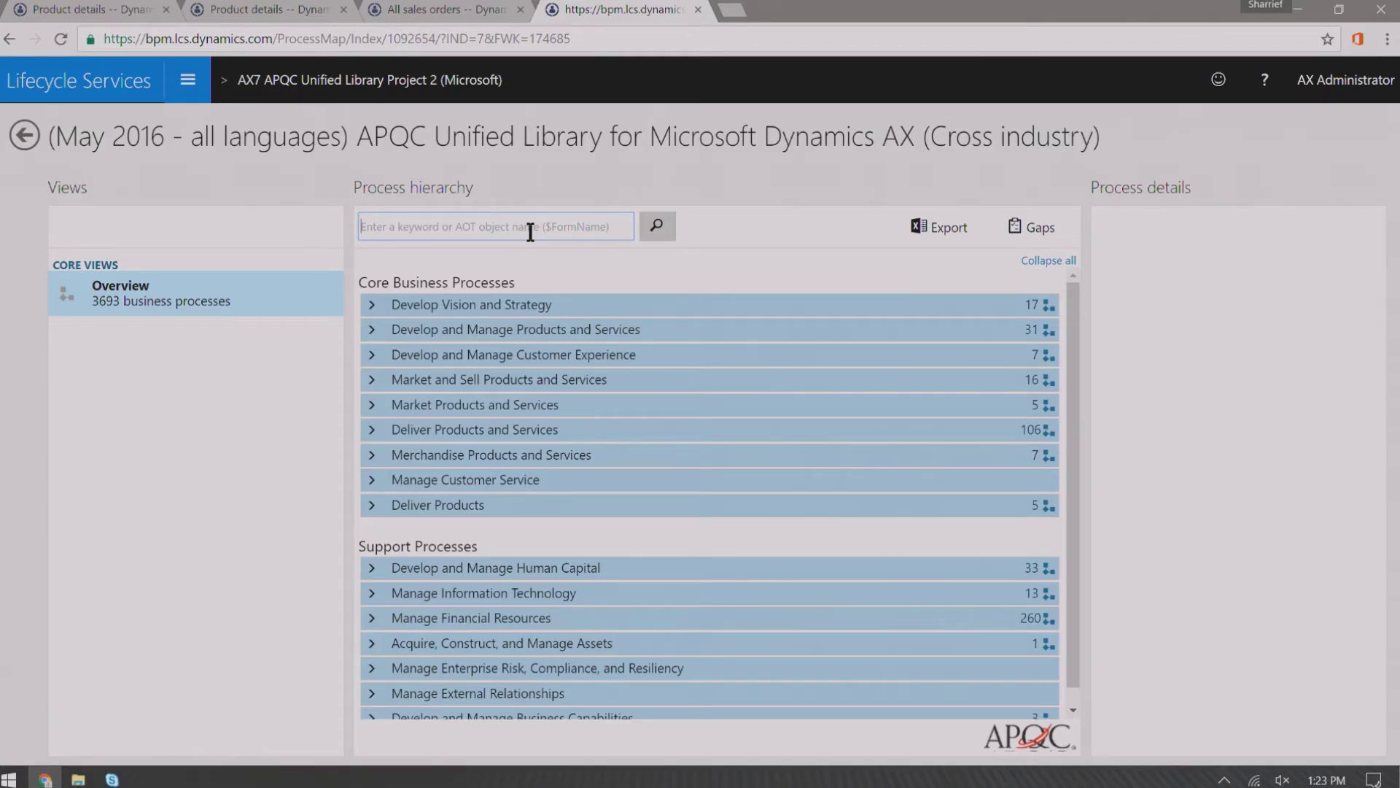
type("$SalesTable")
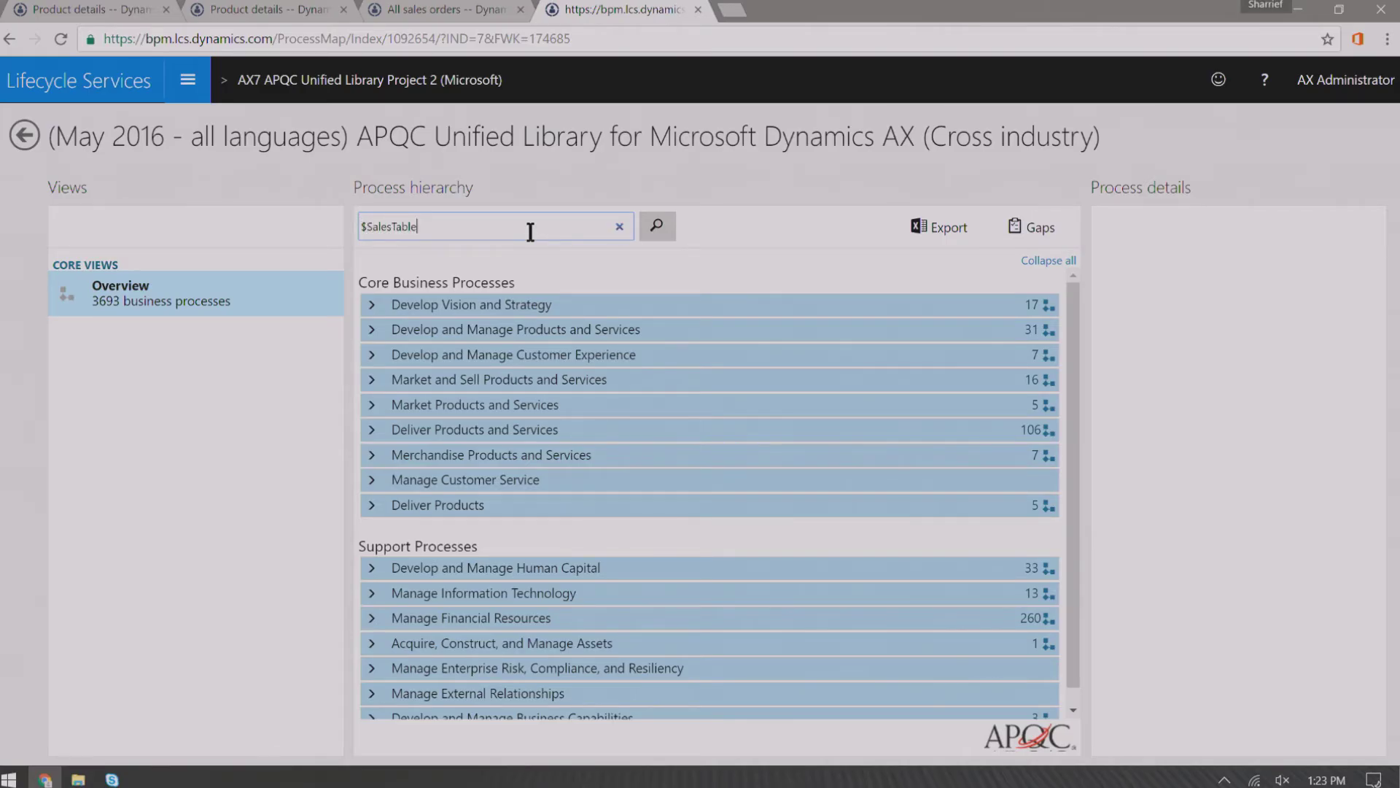
left_click(470, 9)
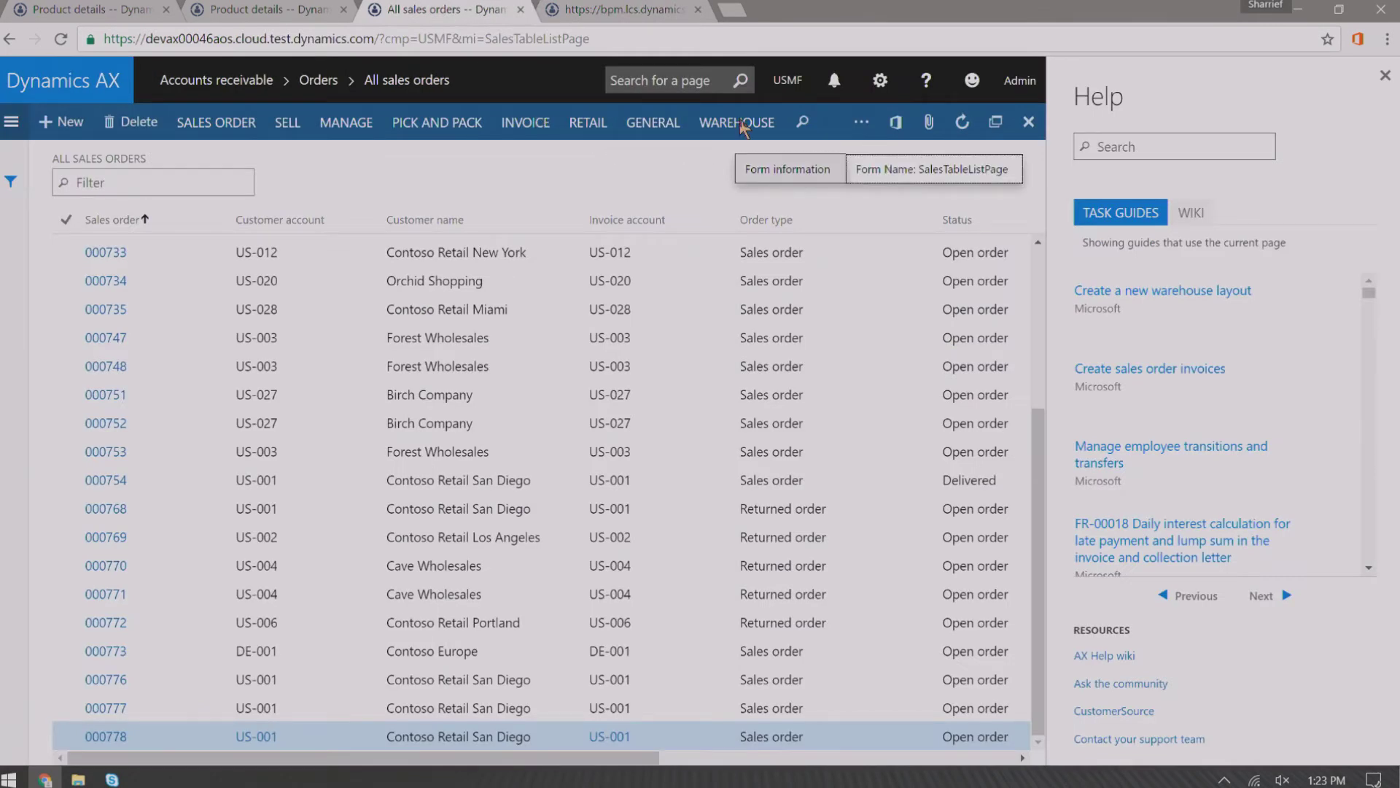
left_click(603, 9)
type("ListPage")
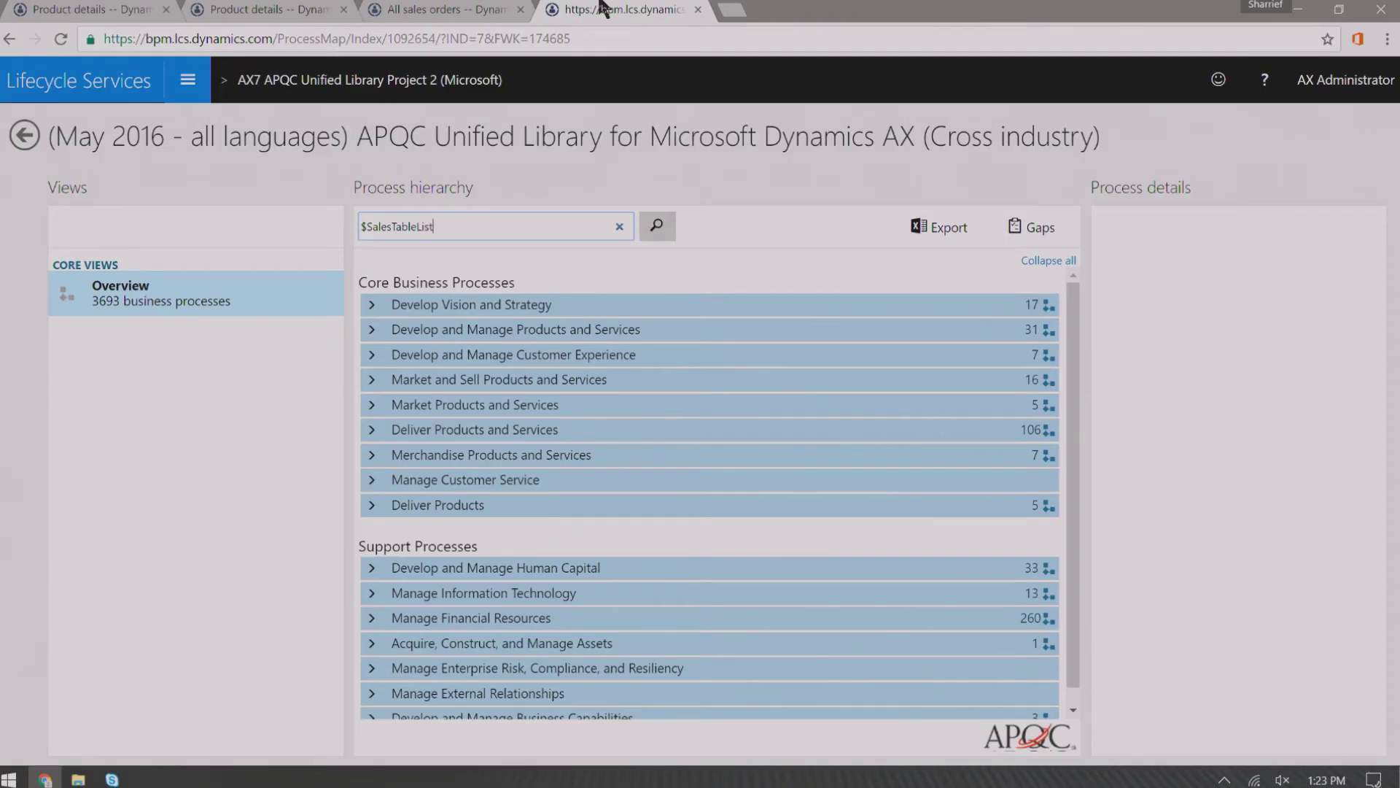
key("Return")
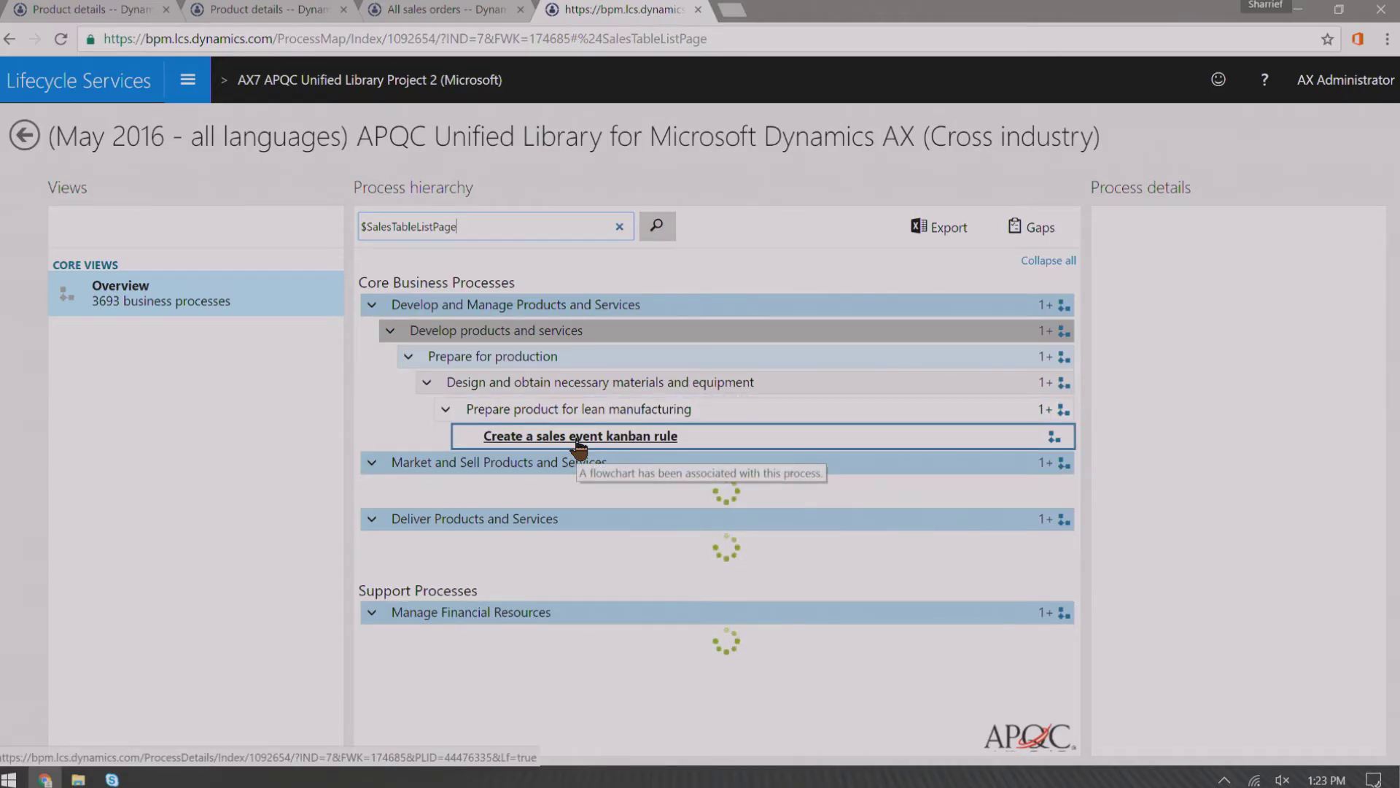
Return to All sales orders and examine the task guides that Help lists for the page
key("ctrl+shift+Tab")
scroll(1287, 448, "down", 8)
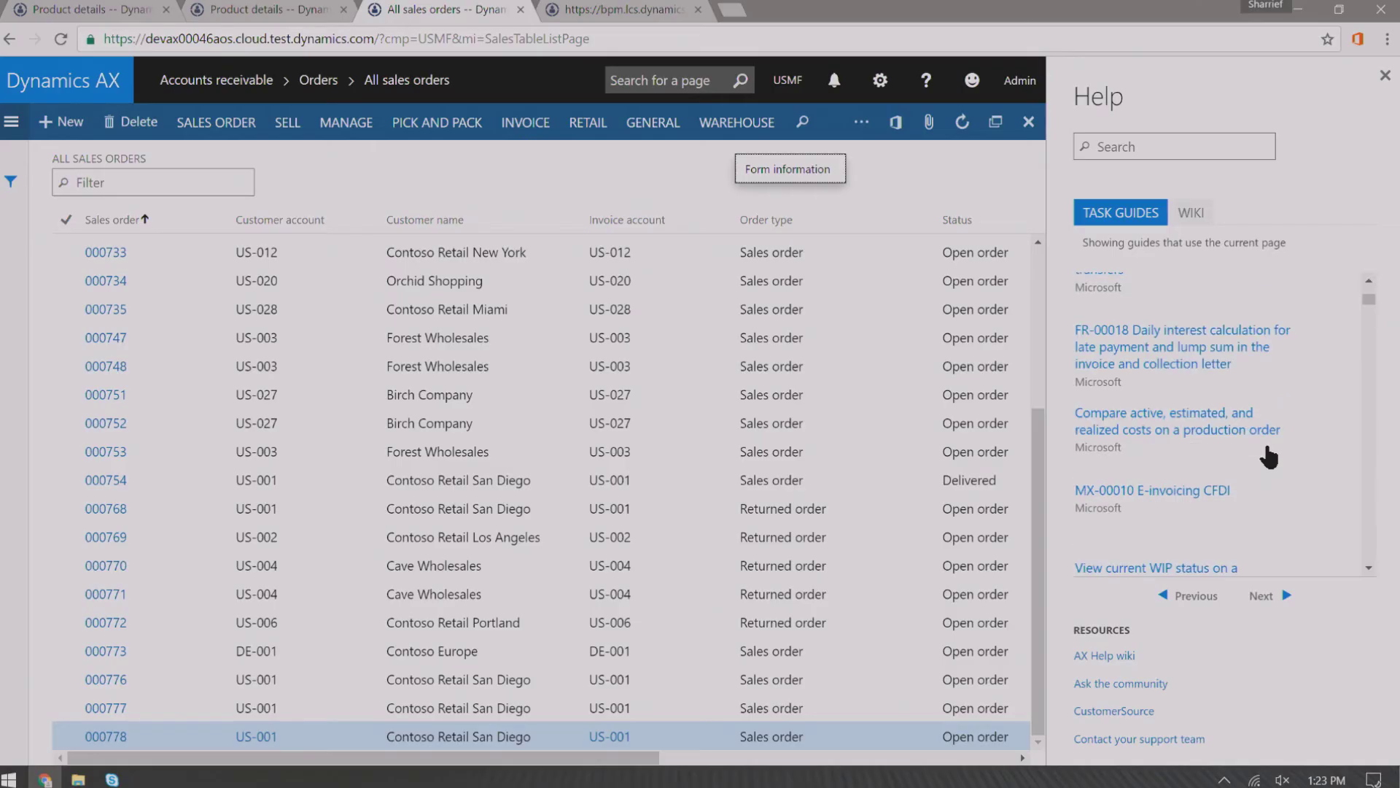
scroll(1290, 452, "down", 10)
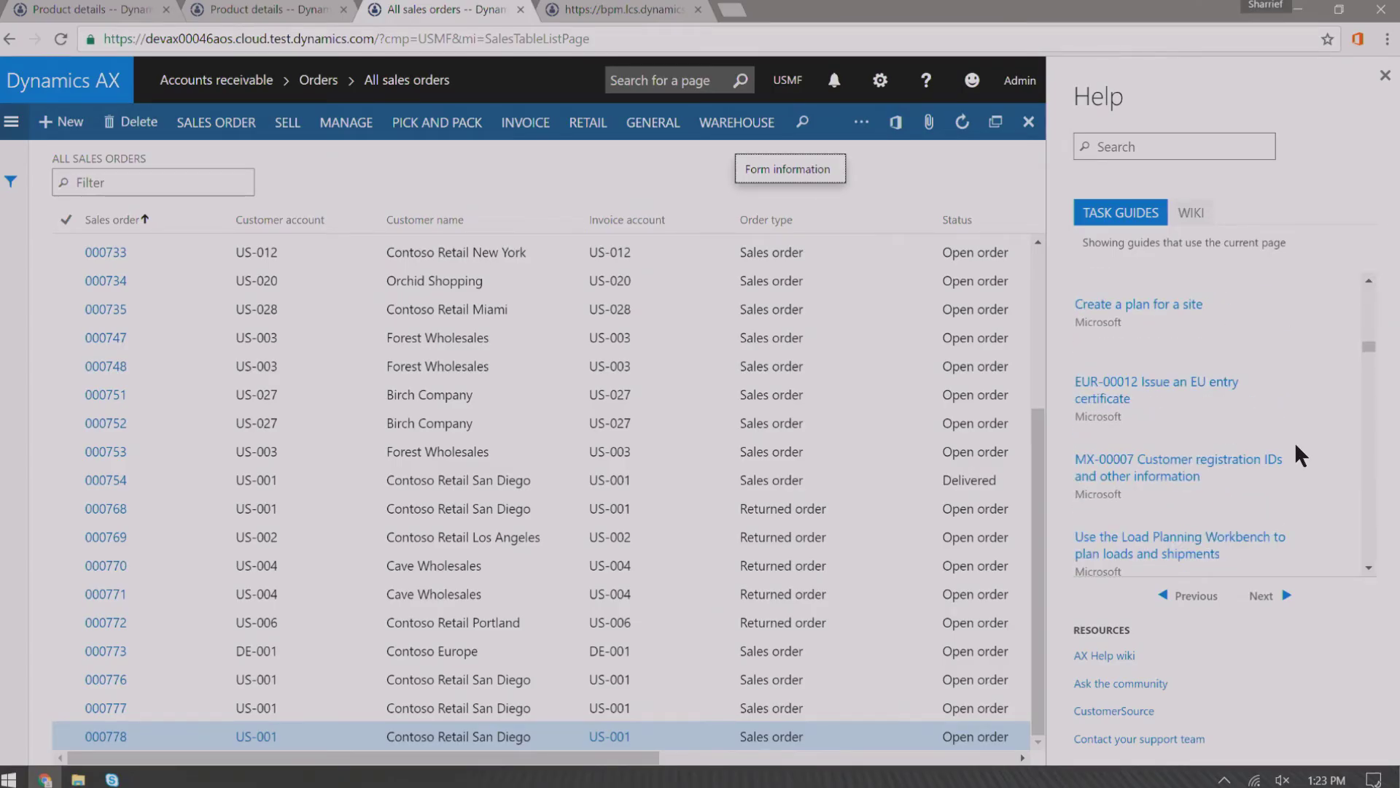
scroll(1298, 453, "down", 10)
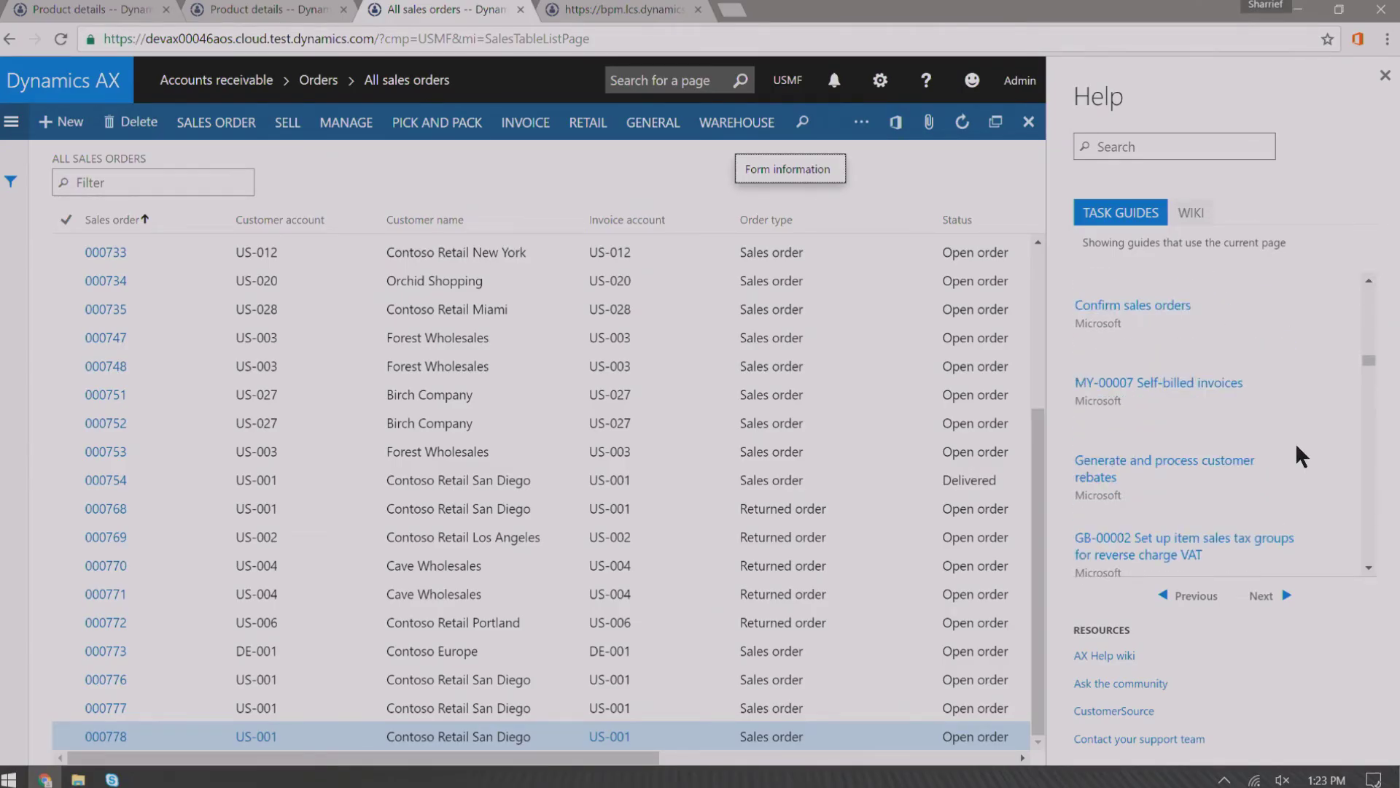
scroll(1291, 453, "down", 3)
scroll(1284, 453, "down", 8)
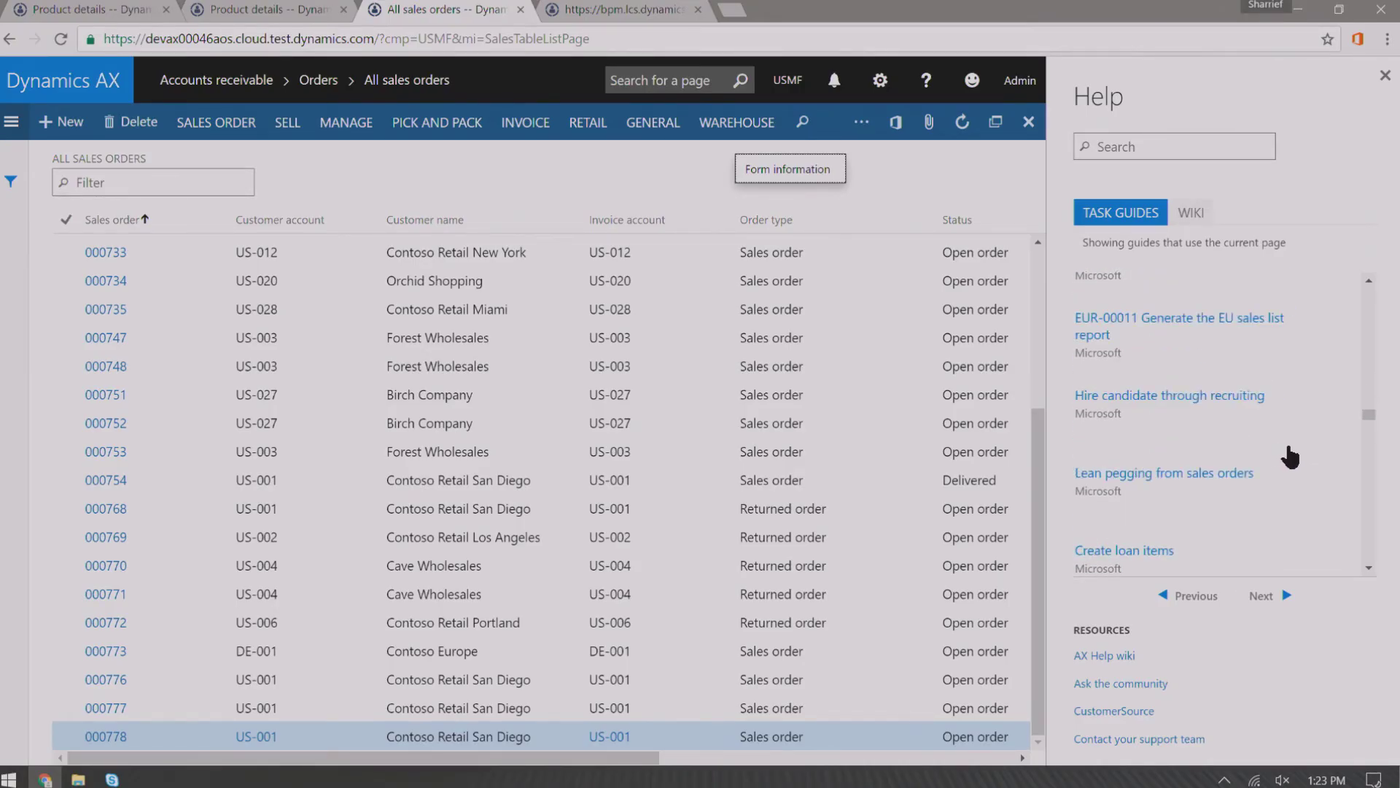
scroll(1288, 458, "down", 8)
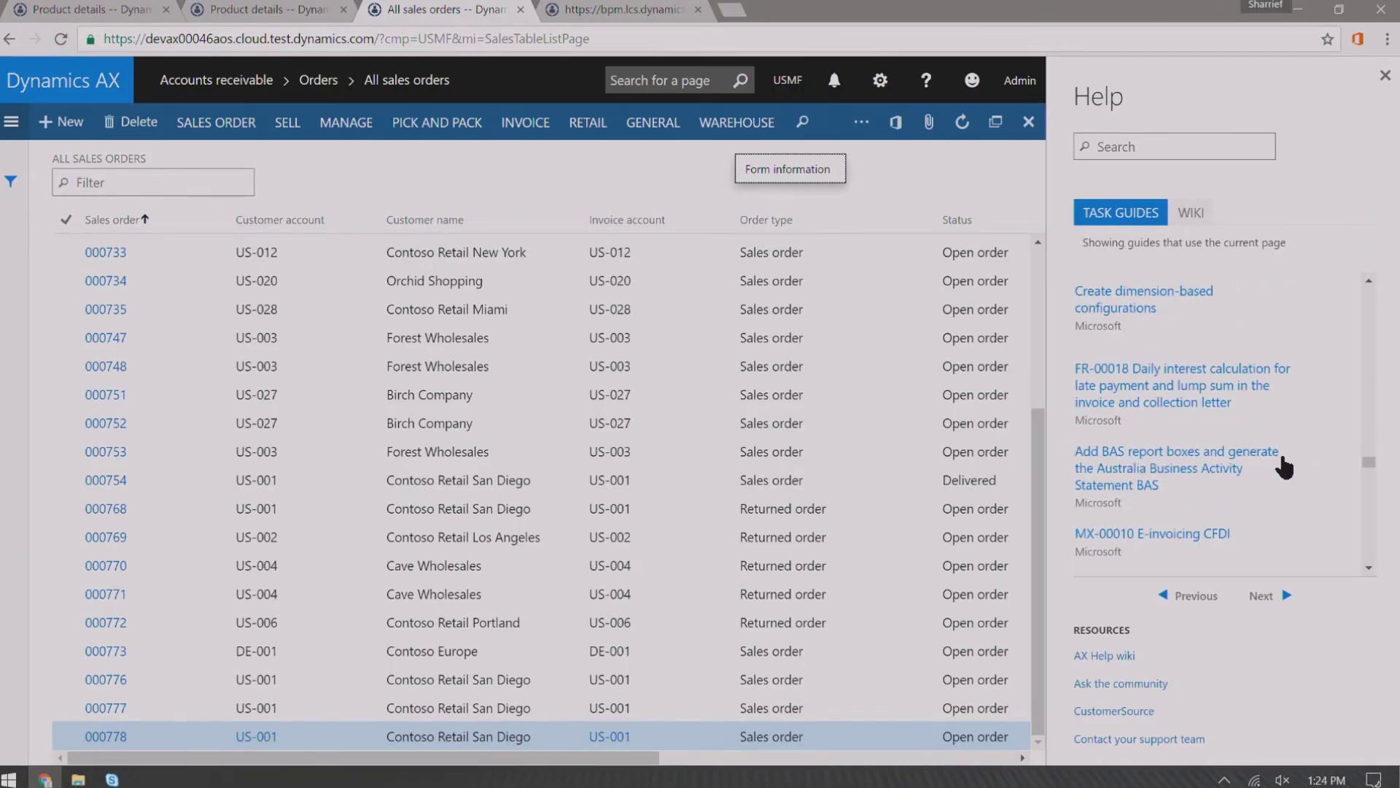
scroll(1282, 467, "down", 8)
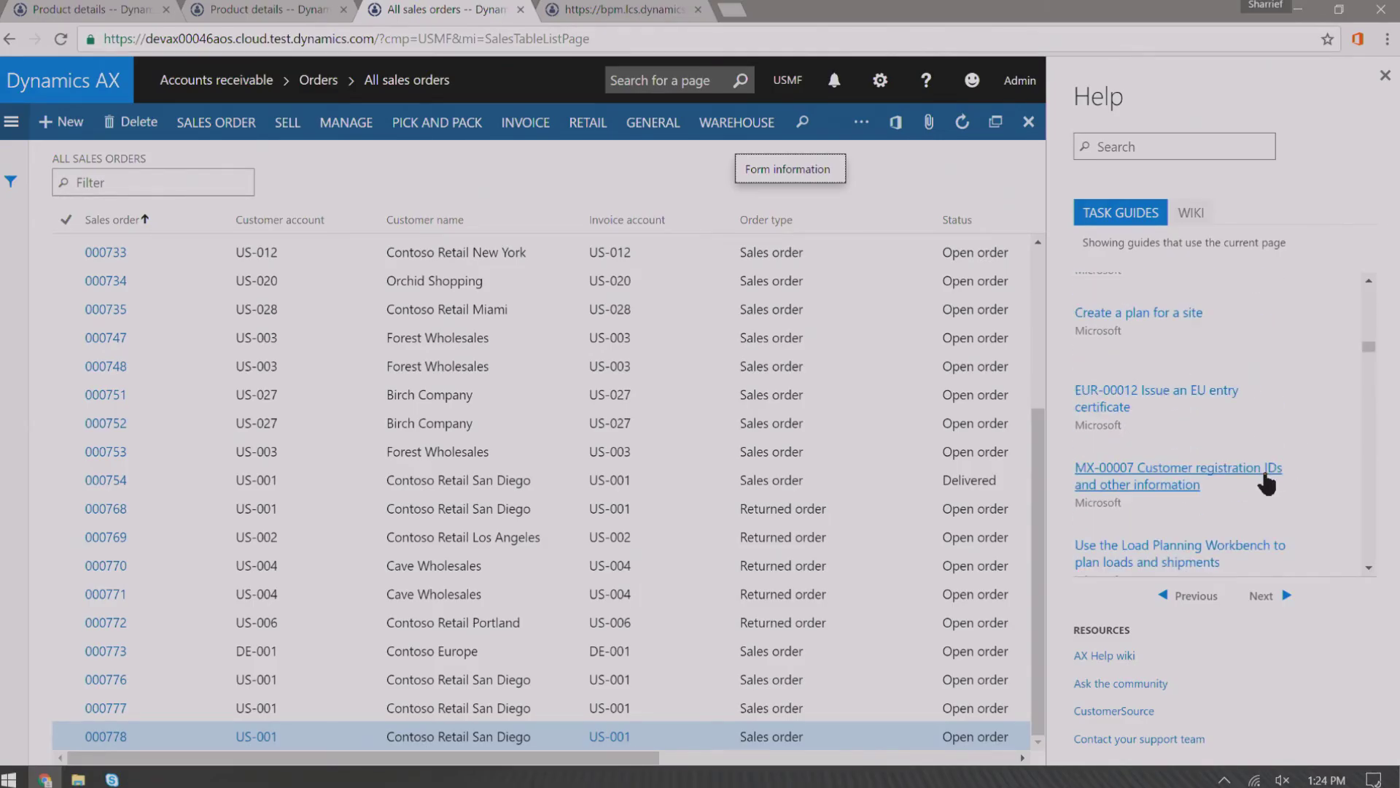
scroll(1253, 455, "up", 6)
Examine the business processes found for $SalesTableListPage in the Lifecycle Services process hierarchy
left_click(583, 9)
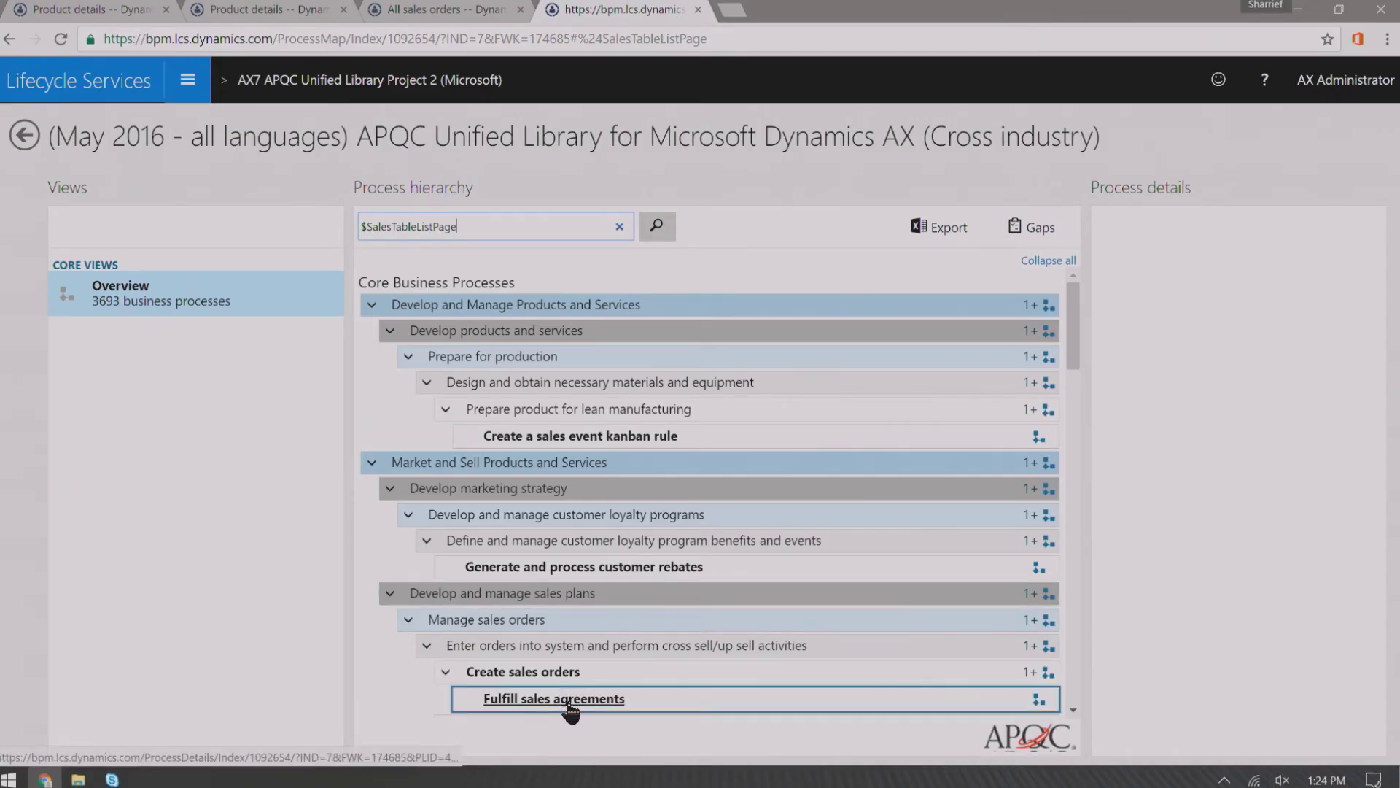
scroll(571, 711, "down", 10)
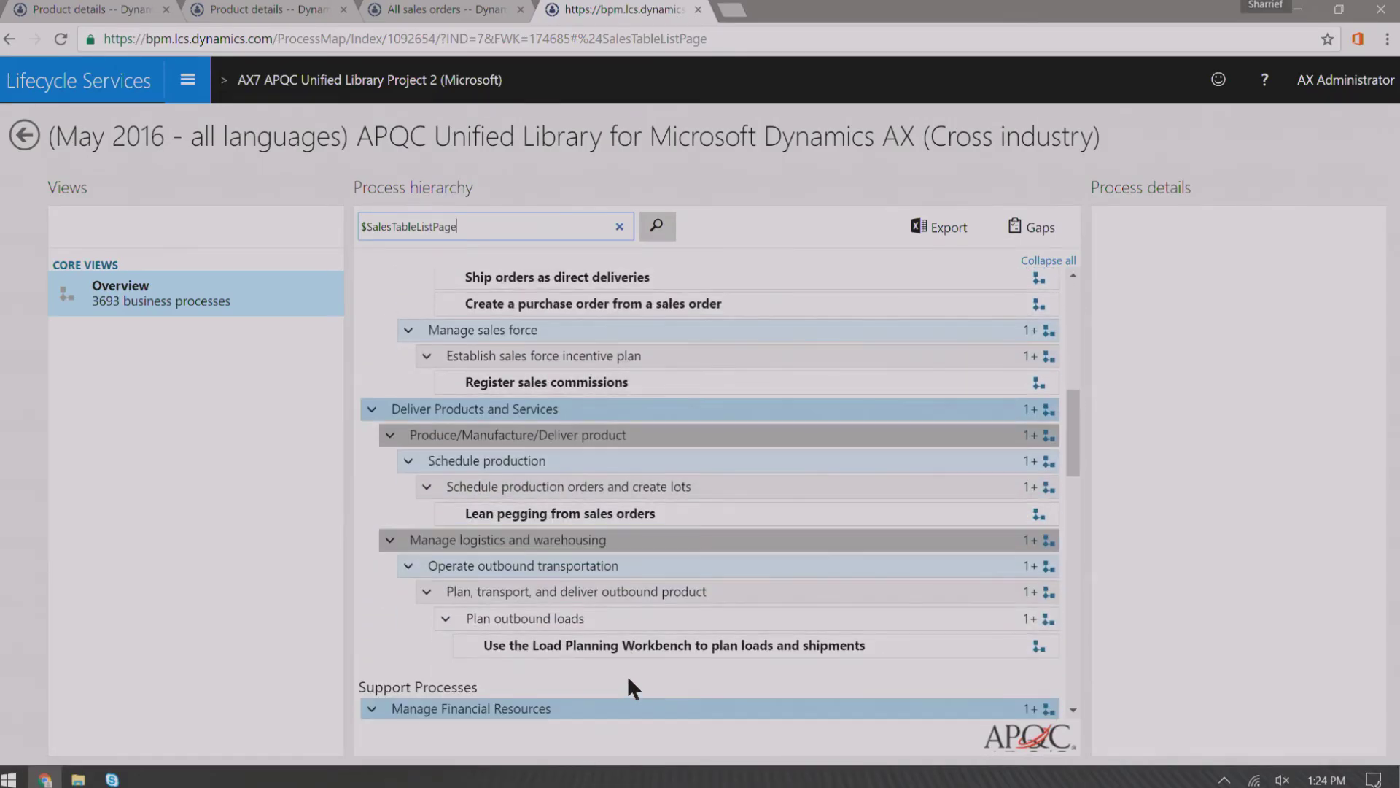
scroll(628, 674, "down", 3)
scroll(632, 674, "up", 15)
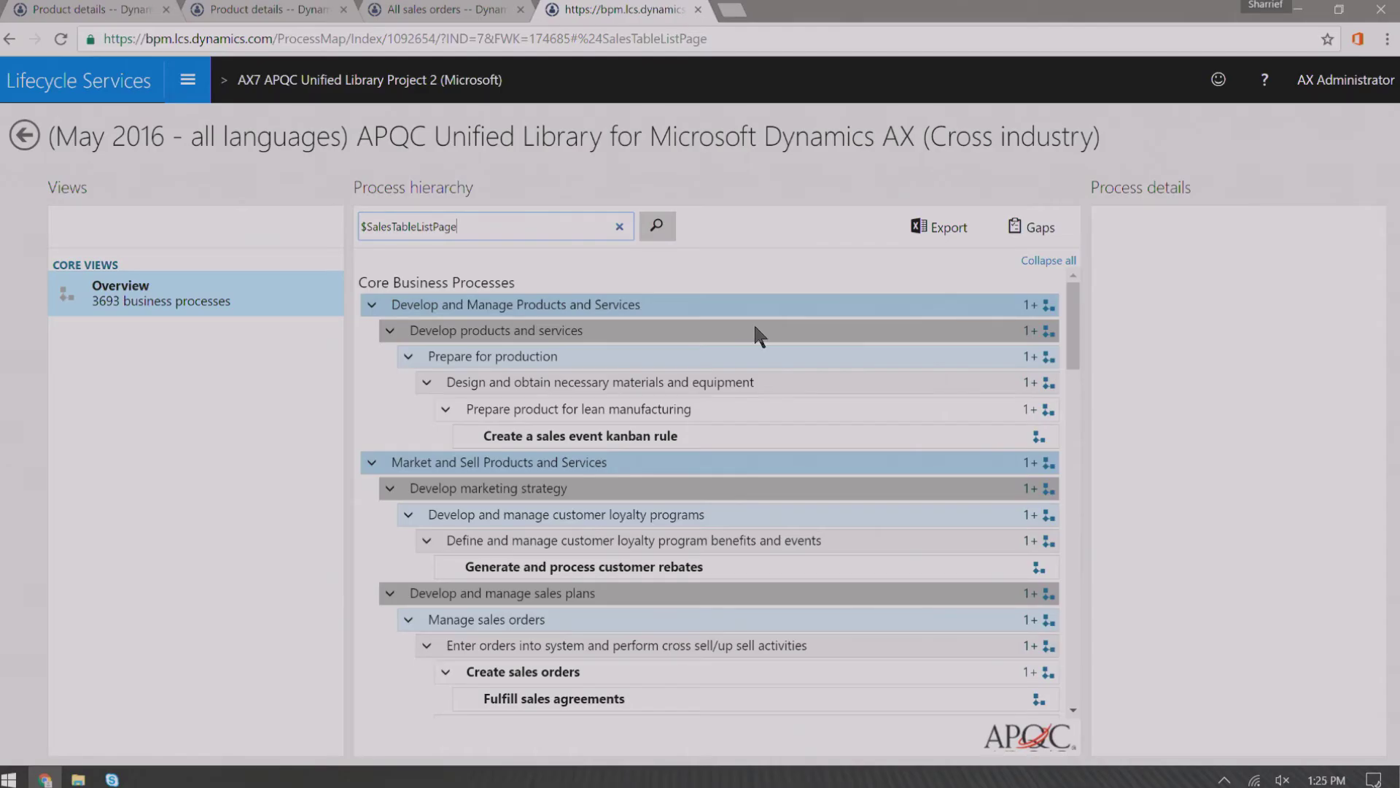
scroll(830, 437, "down", 4)
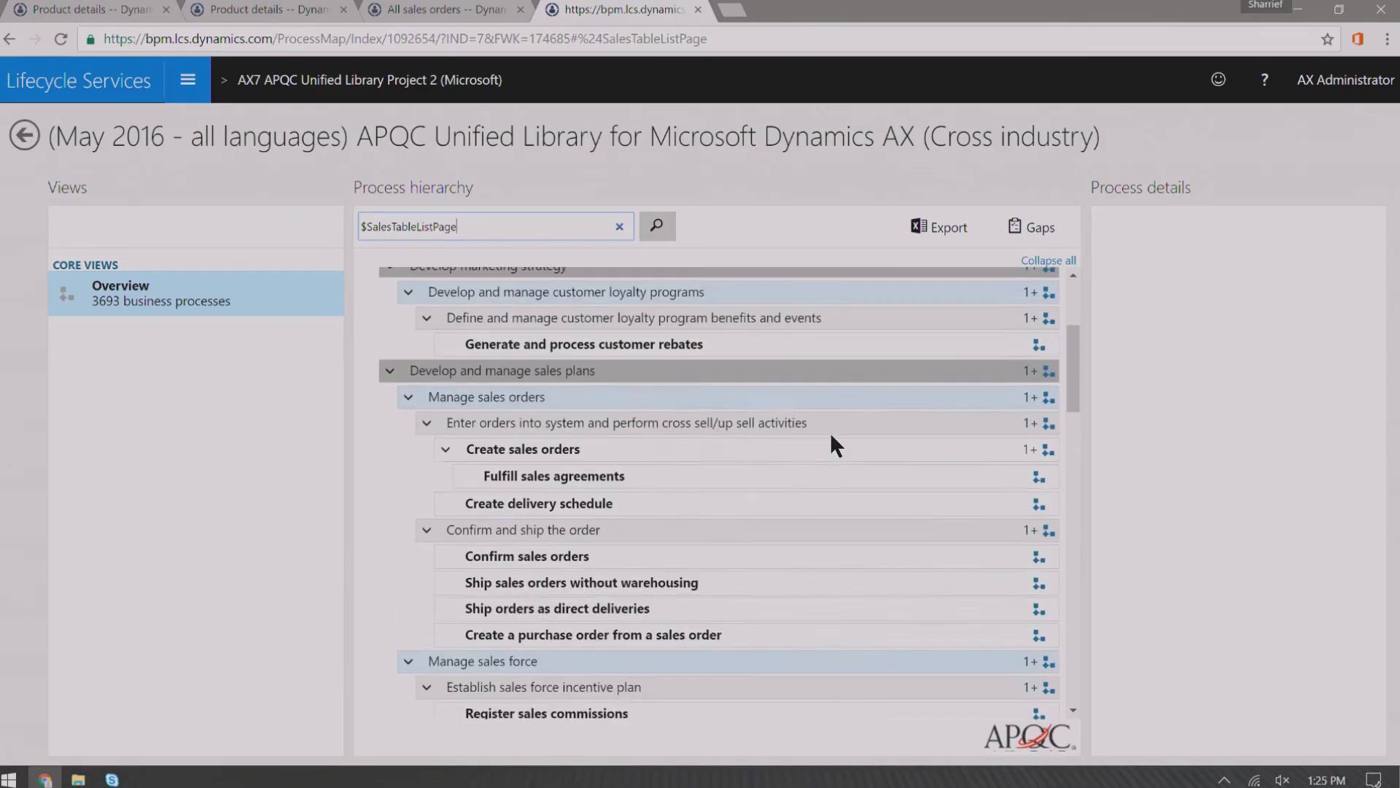
scroll(824, 438, "up", 4)
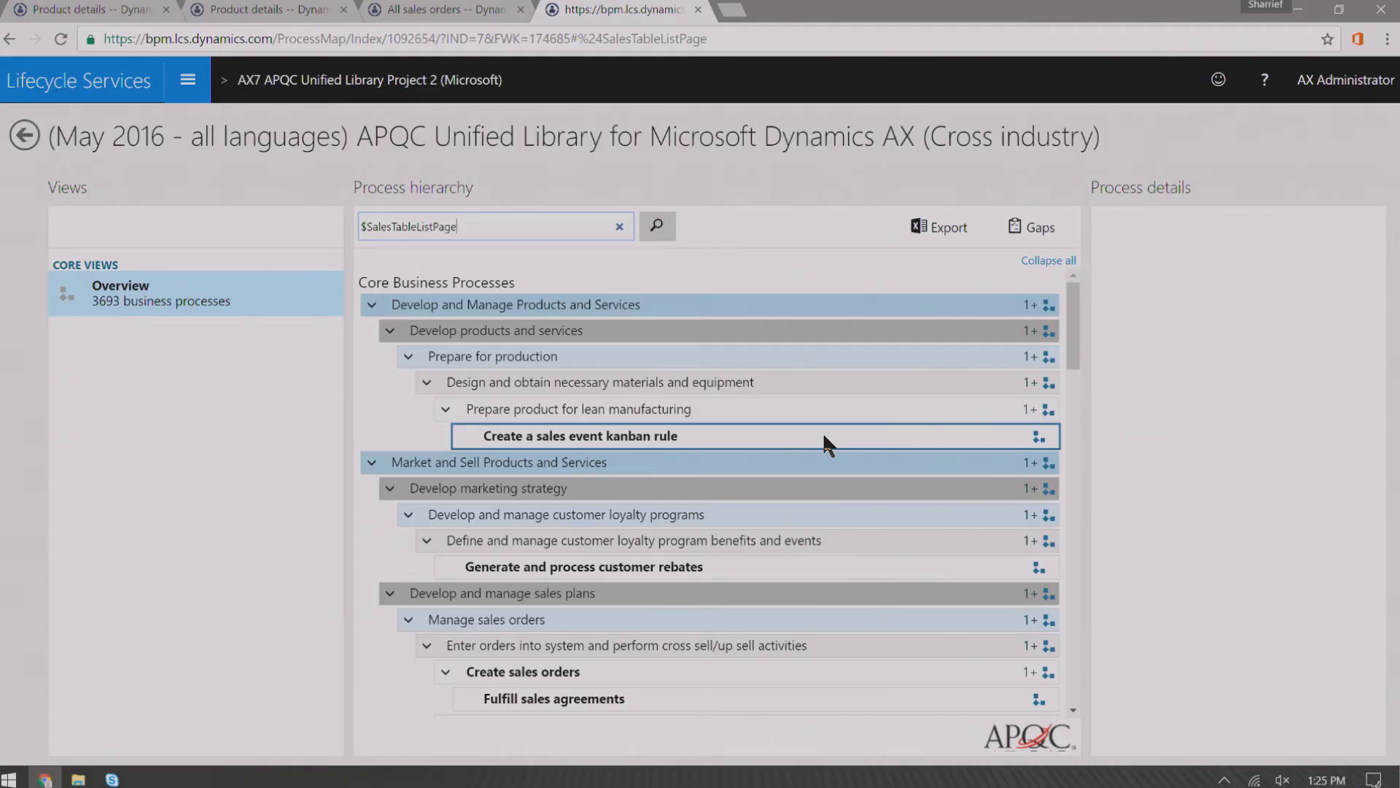
Open the "Create sales order invoices" task guide from Help on All sales orders, review its steps and start it
left_click(441, 9)
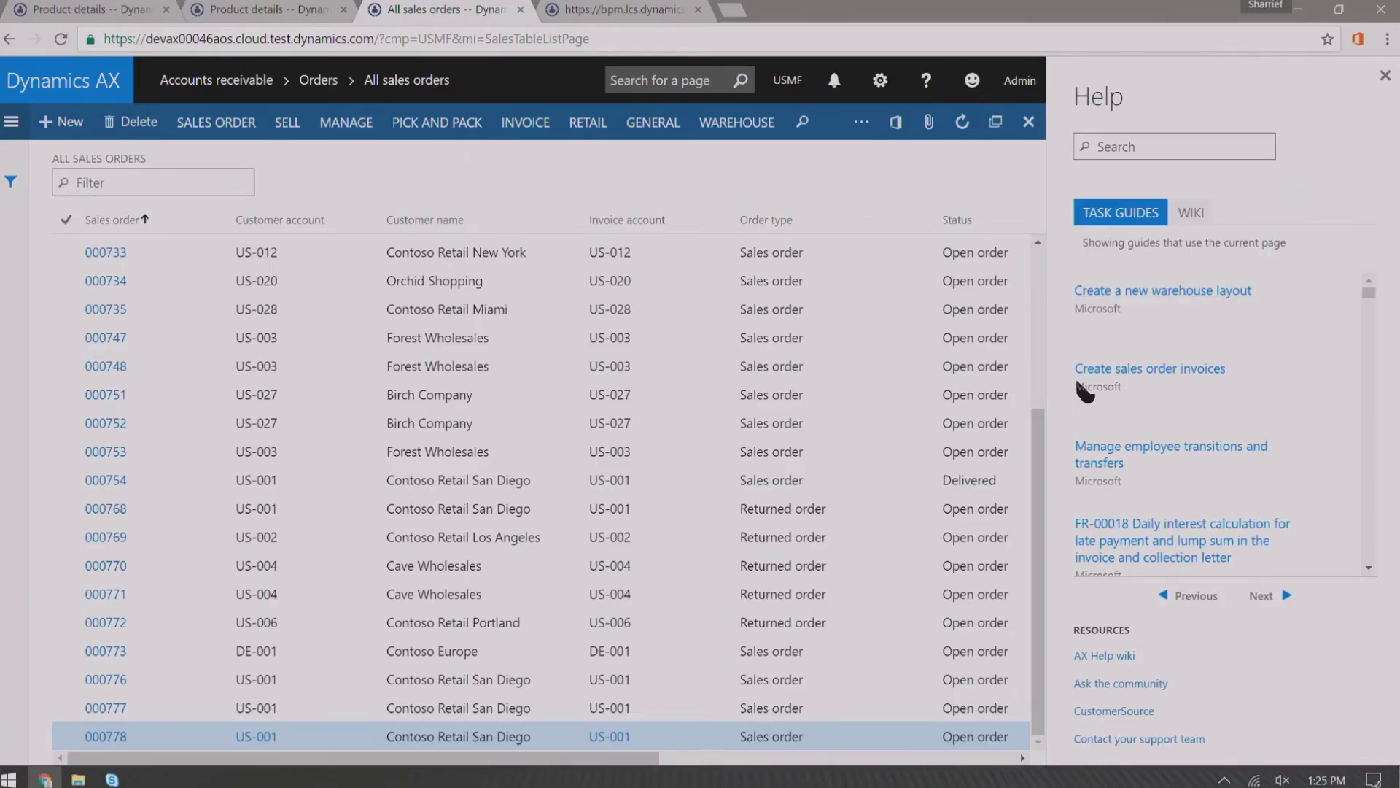
left_click(1154, 370)
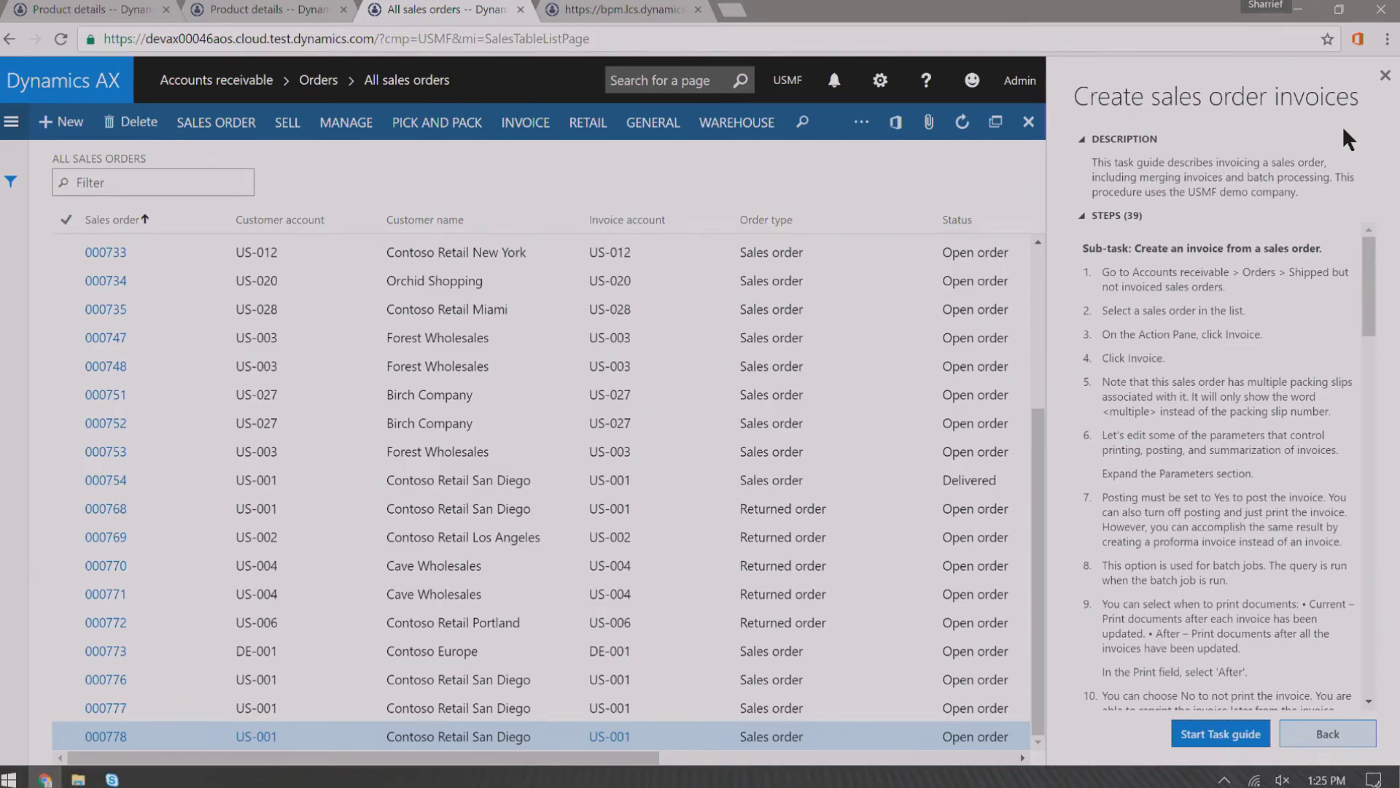
left_click_drag(1378, 259, 1322, 250)
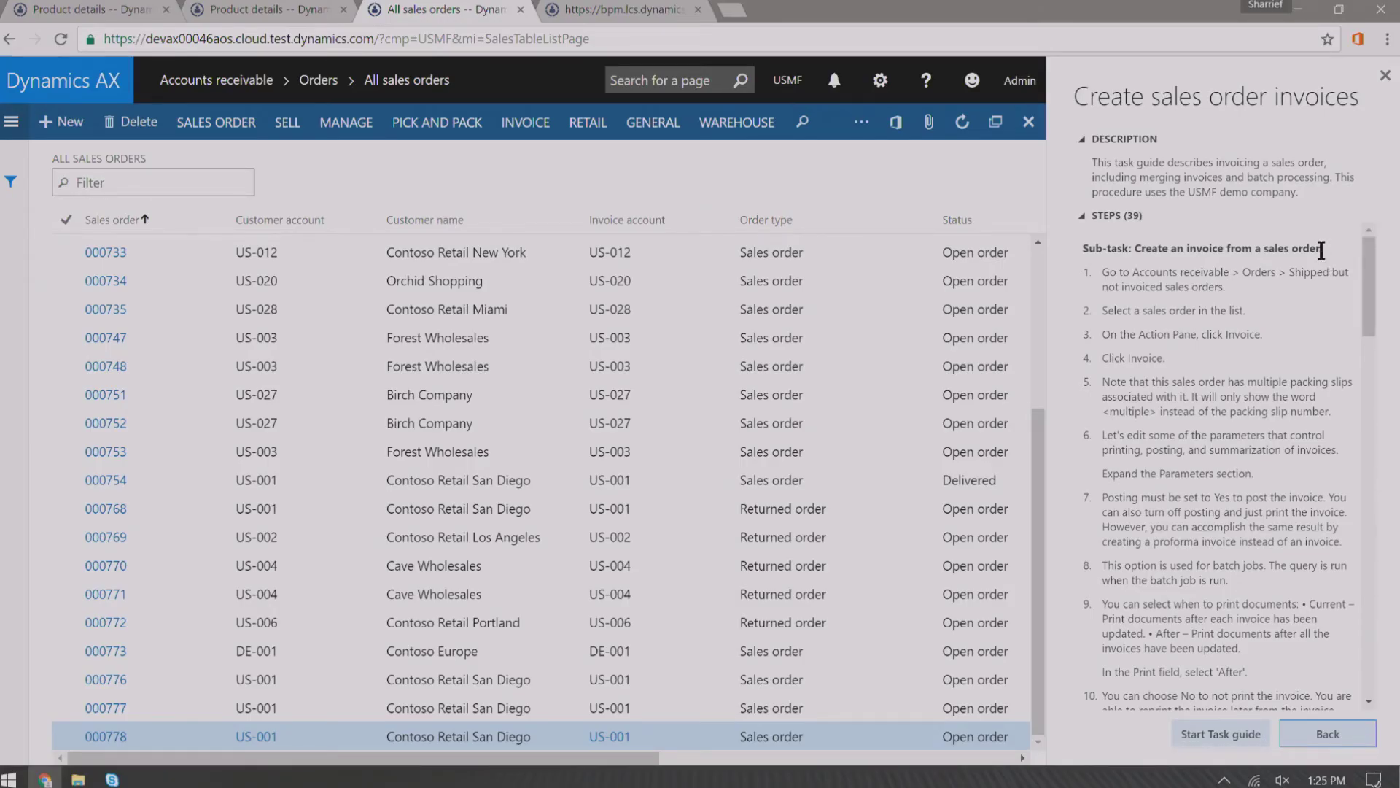
left_click(1239, 738)
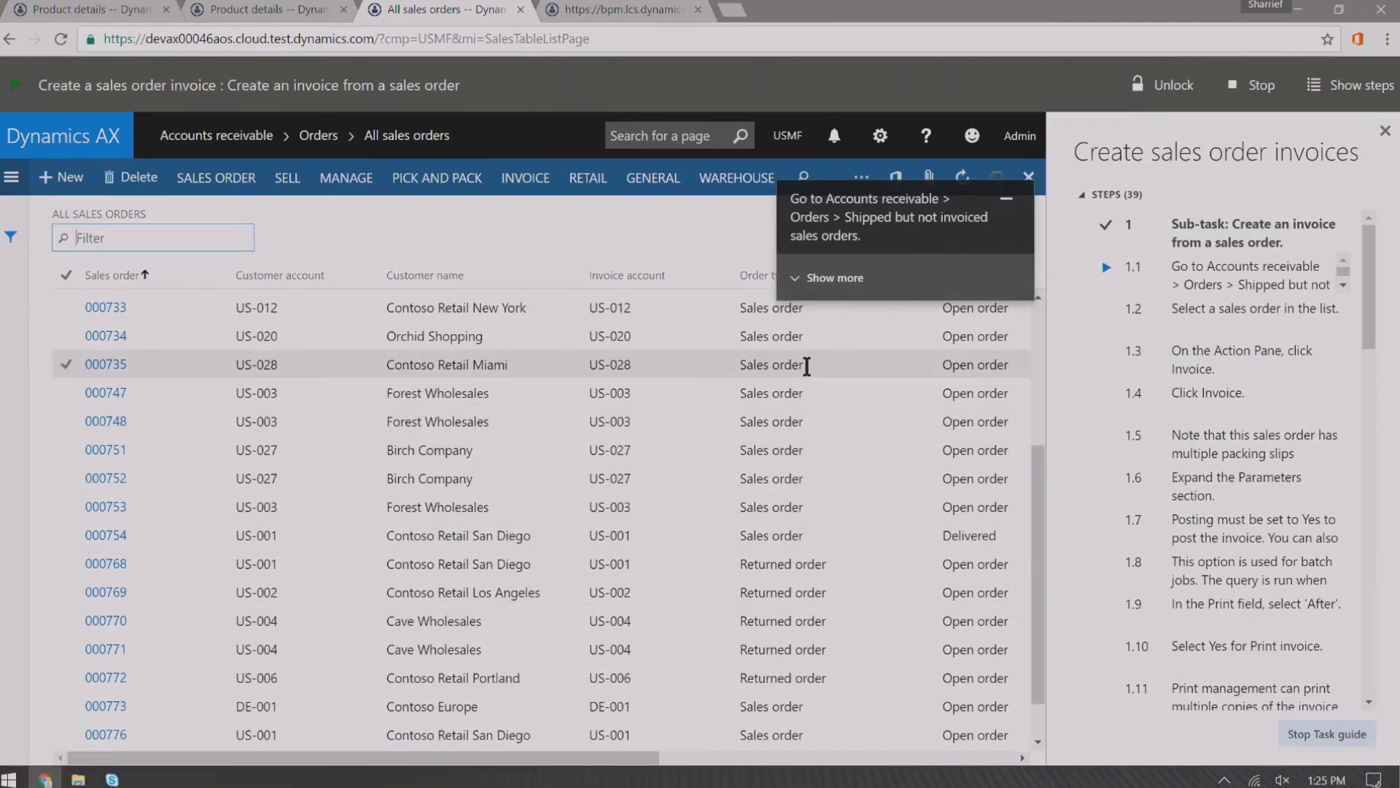